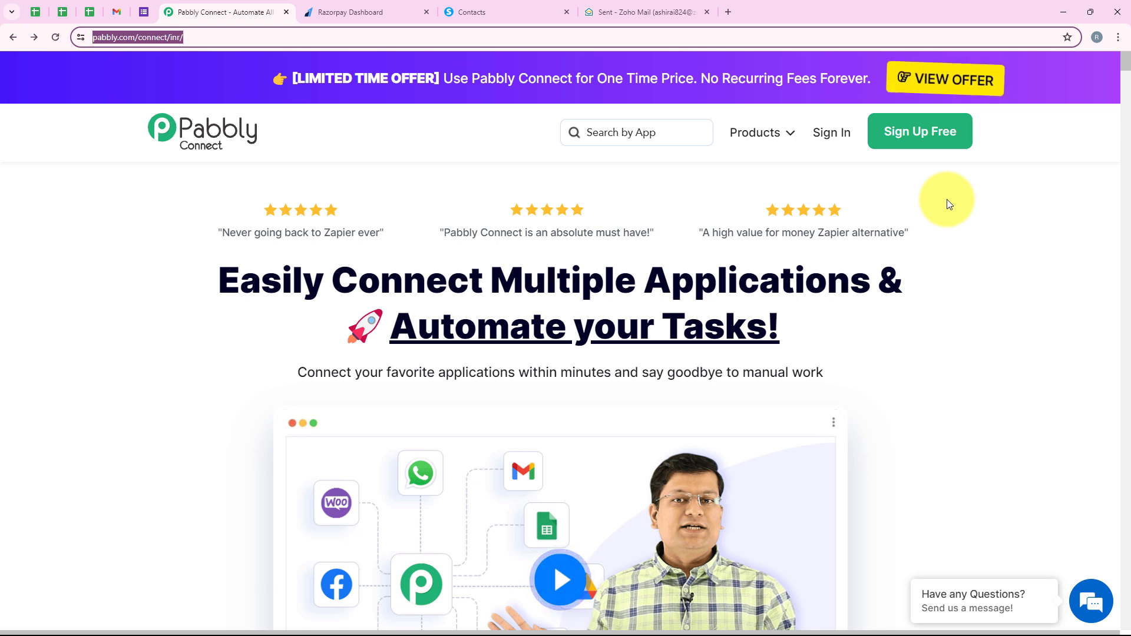
Step: Sign in to the Pabbly account and open Pabbly Connect from the list of apps
left_click(830, 145)
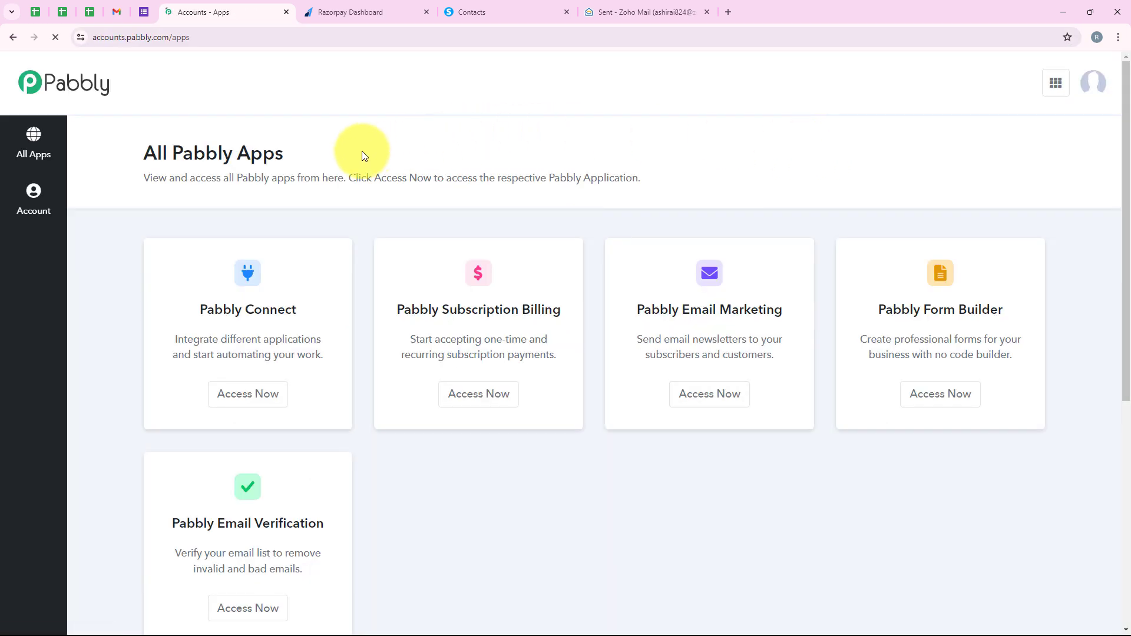
scroll(399, 164, "down", 2)
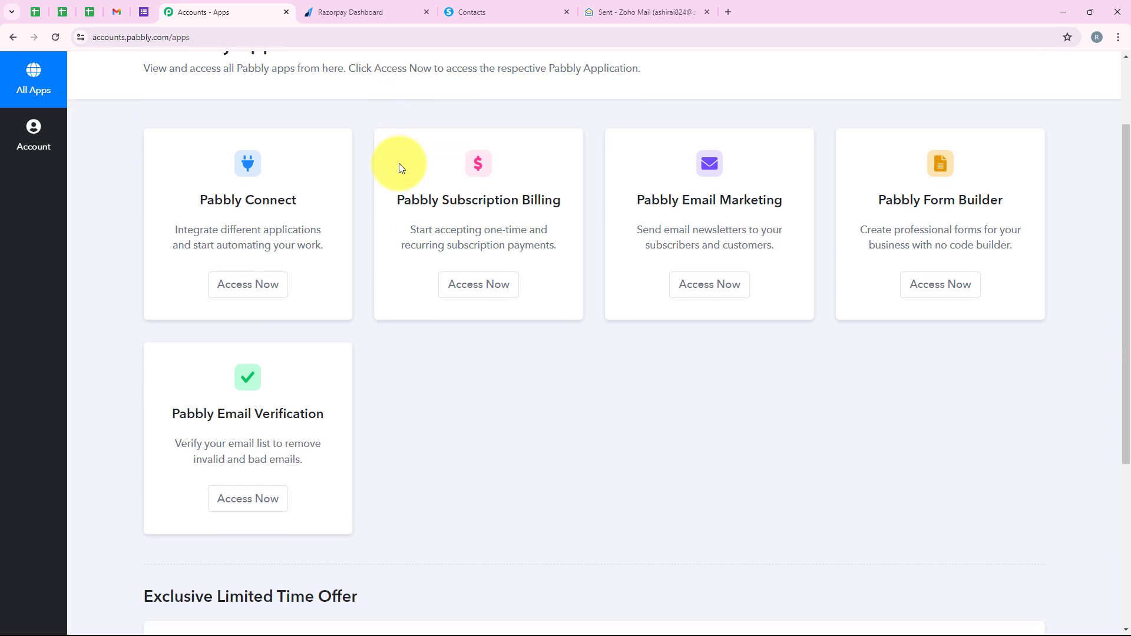
scroll(398, 164, "up", 2)
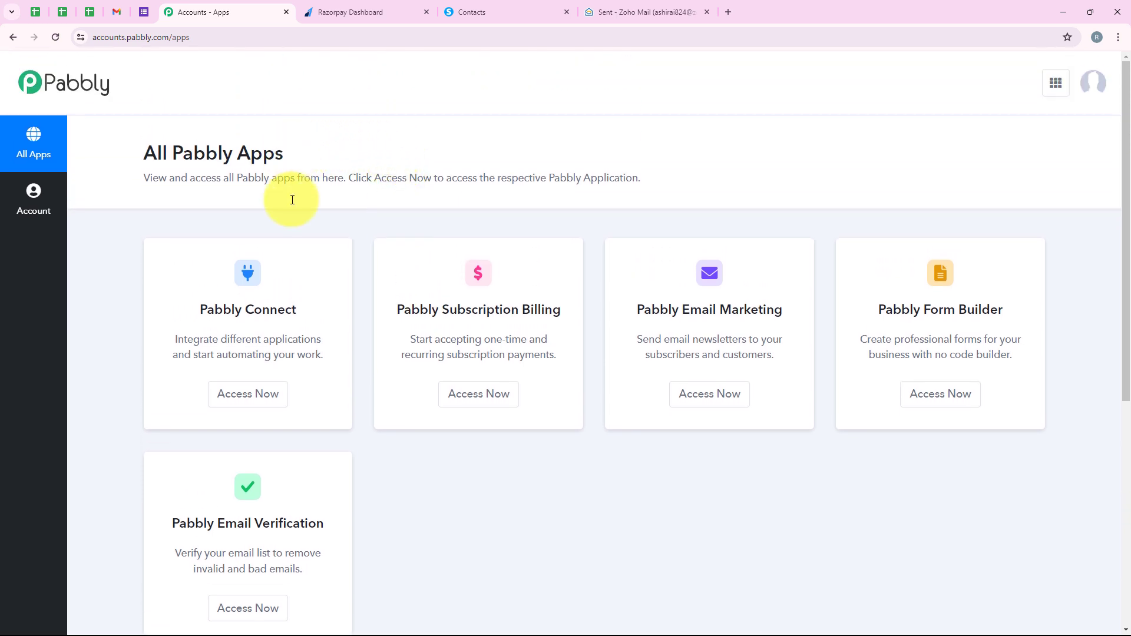
left_click_drag(200, 309, 298, 322)
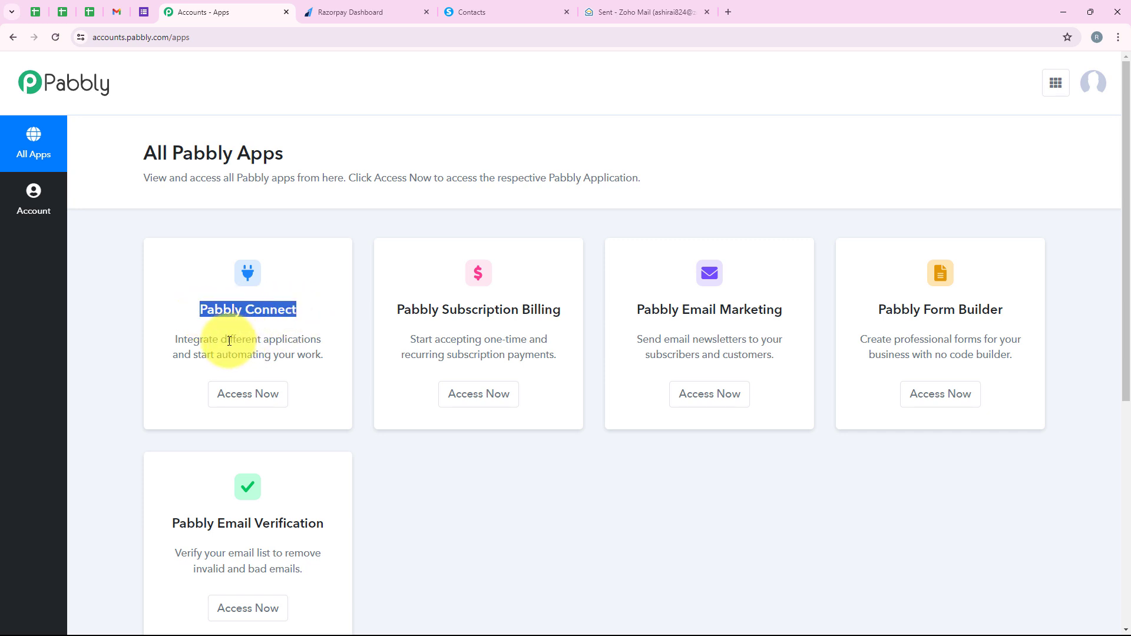
left_click_drag(221, 339, 328, 337)
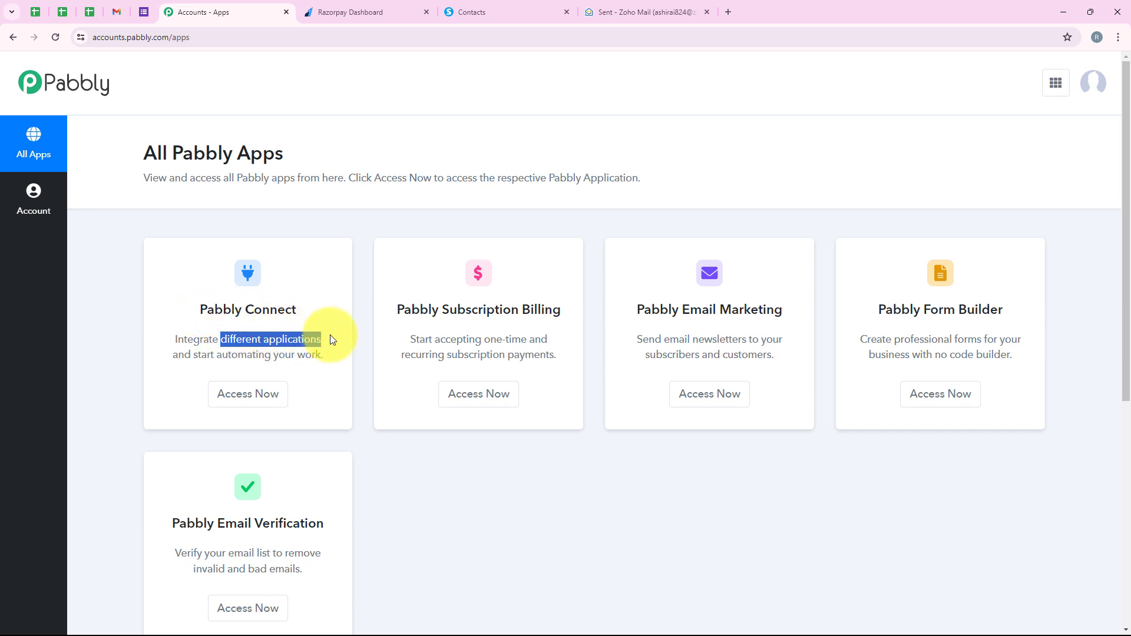
left_click(308, 314)
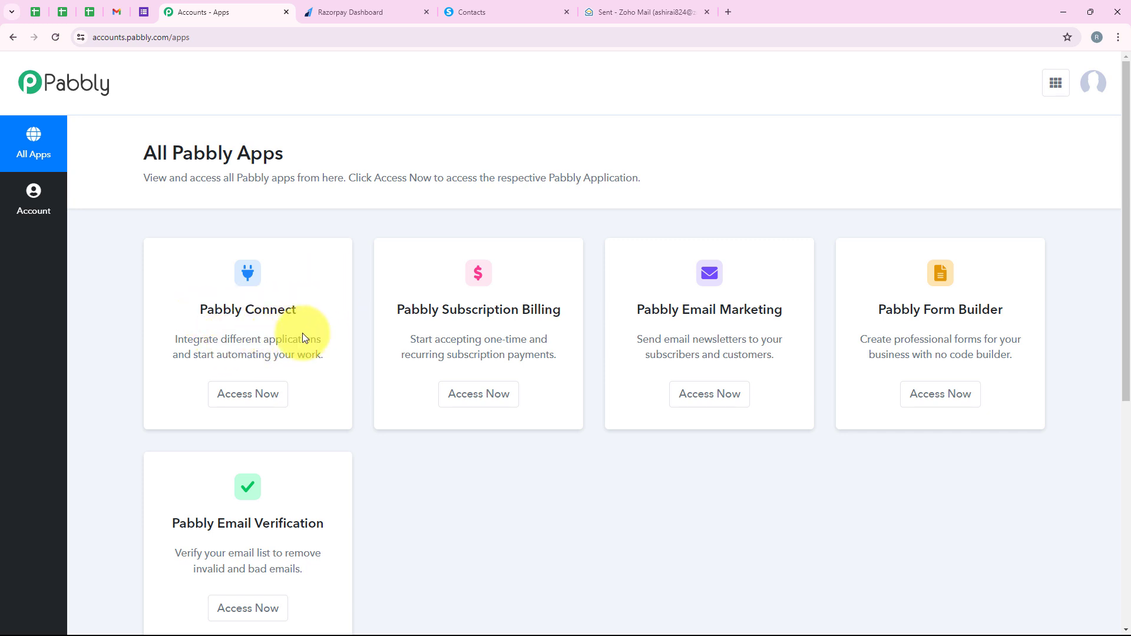
left_click(281, 399)
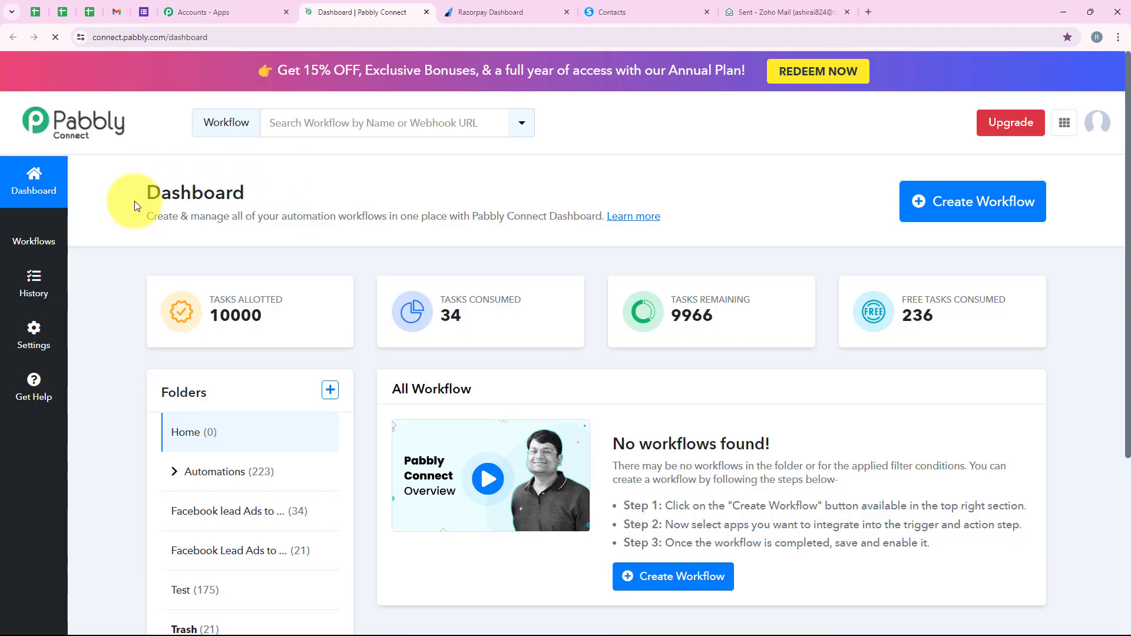
Step: Start a new workflow and choose Automations as its folder
left_click_drag(134, 200, 256, 188)
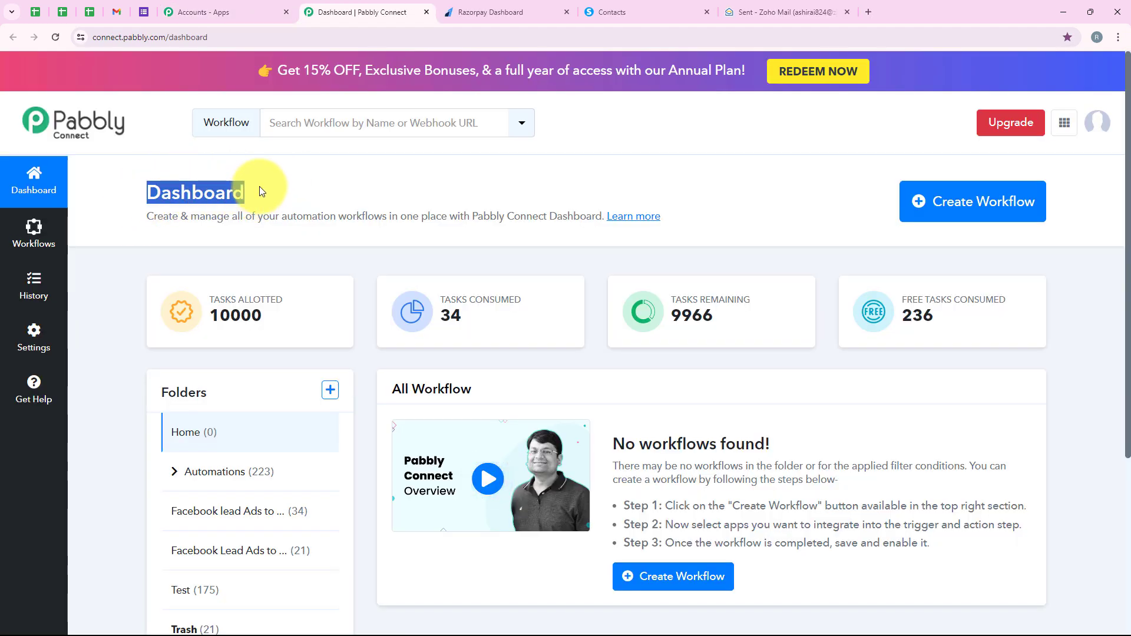
left_click(260, 187)
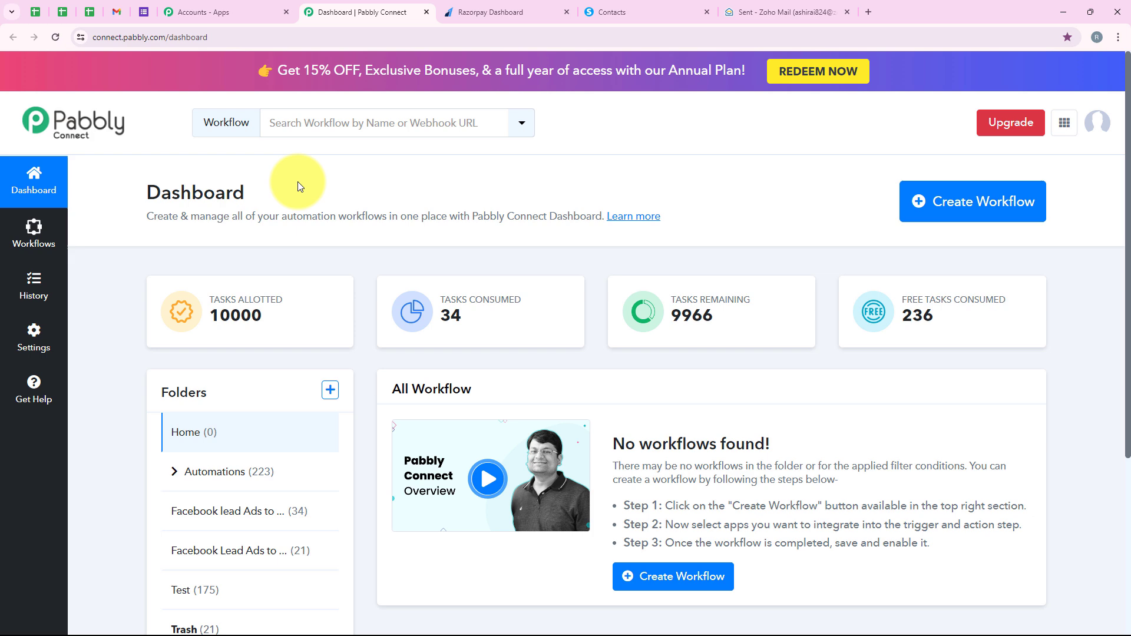
left_click(976, 206)
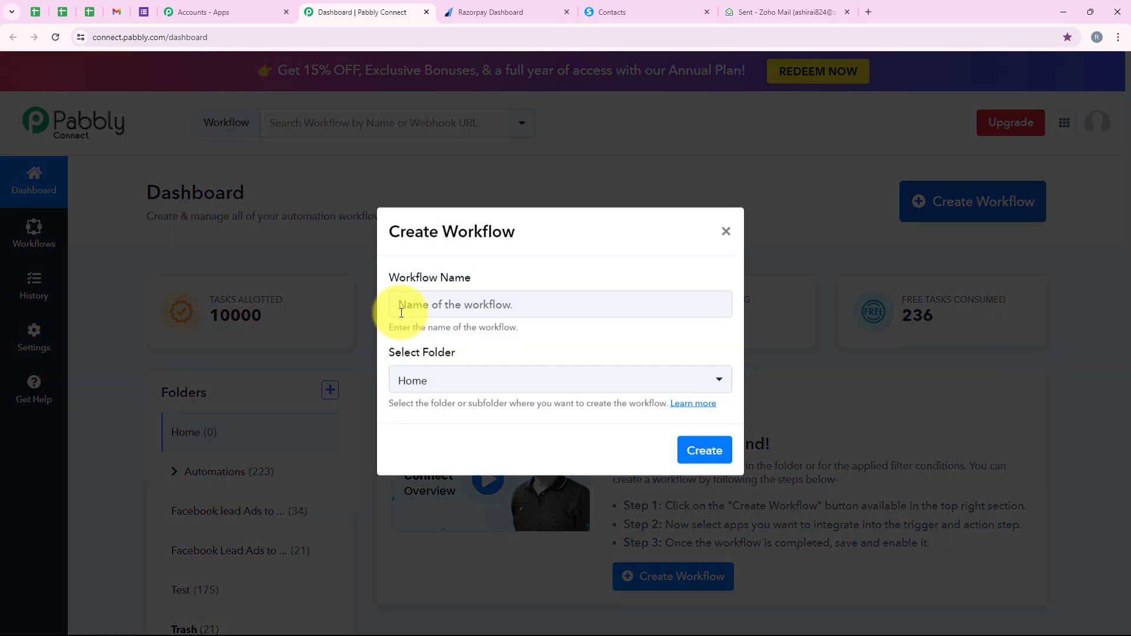
left_click_drag(477, 276, 414, 272)
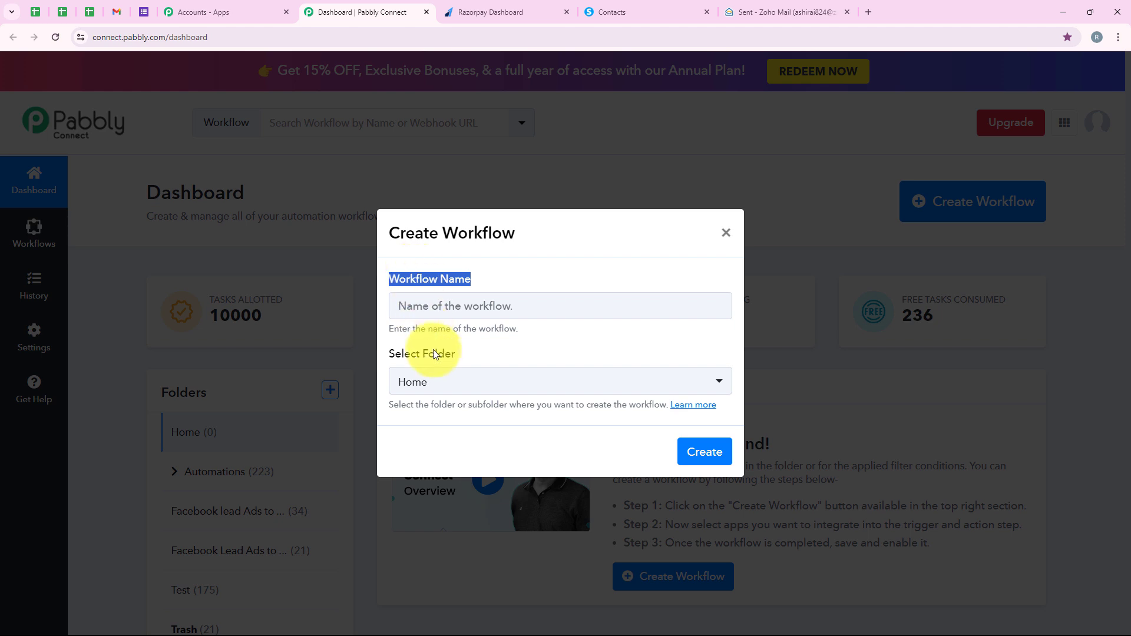
left_click(475, 352)
triple_click(390, 359)
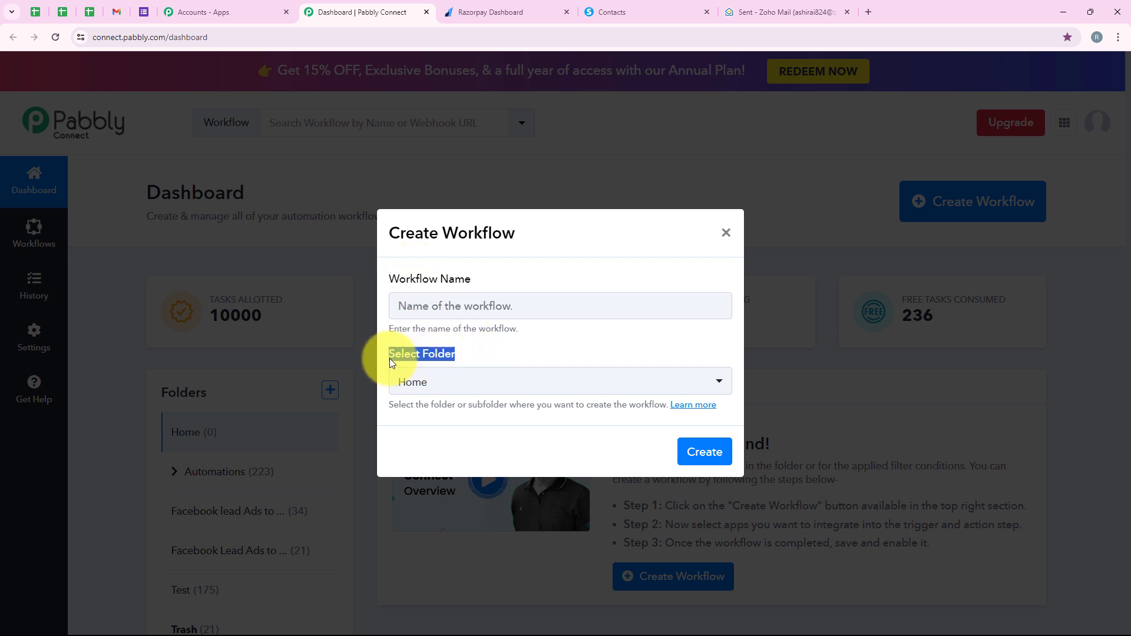
left_click(467, 331)
left_click(481, 382)
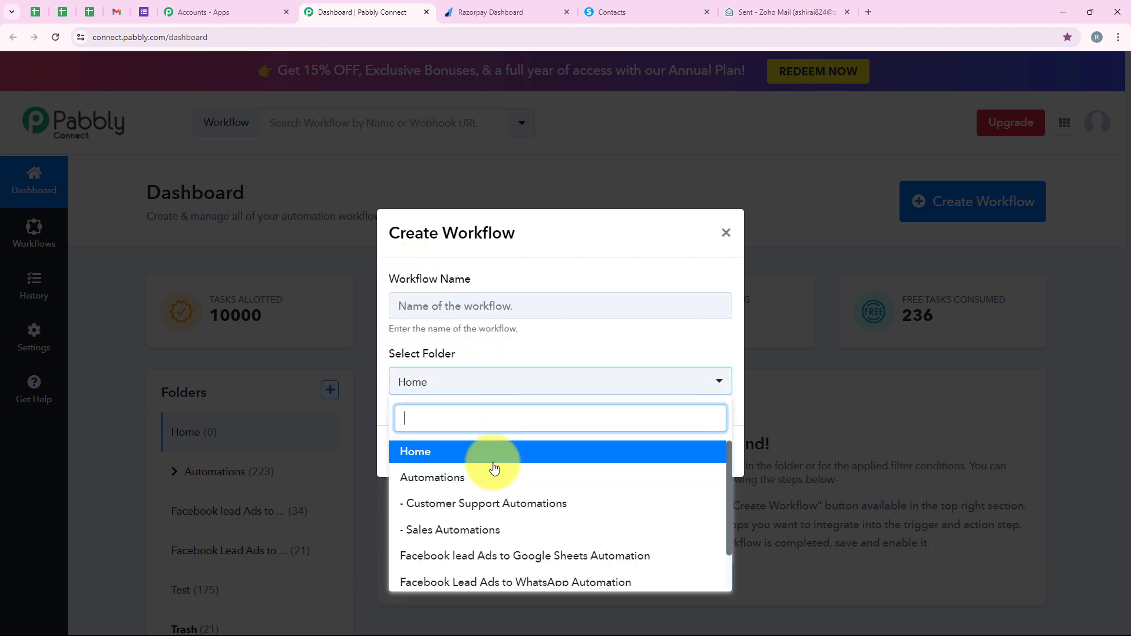
left_click(484, 493)
Step: Name the workflow "Create Systeme.io Contact and Send Zoho Mail on Razorpay Payment with Custom Field" and create it
left_click(473, 296)
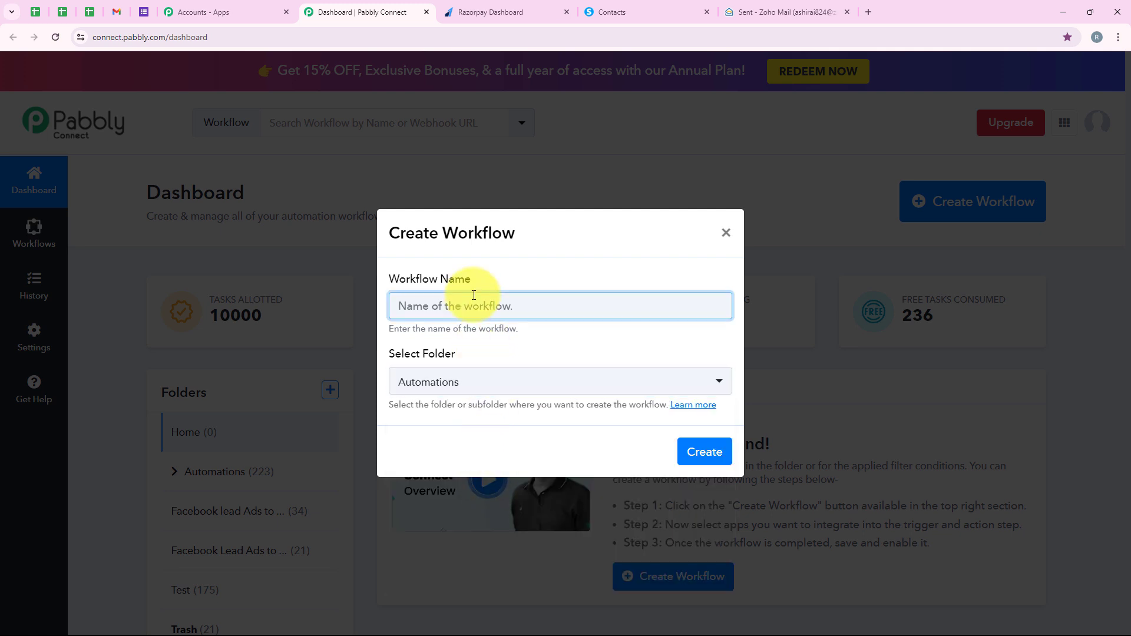
key("ctrl+v")
left_click_drag(398, 305, 729, 290)
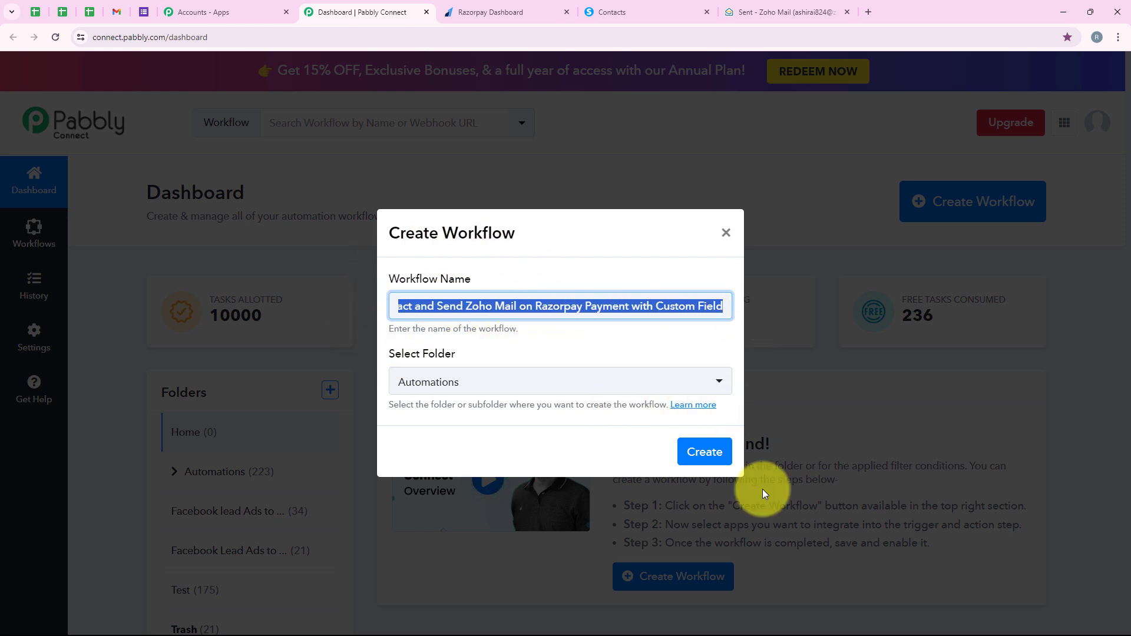
left_click(700, 465)
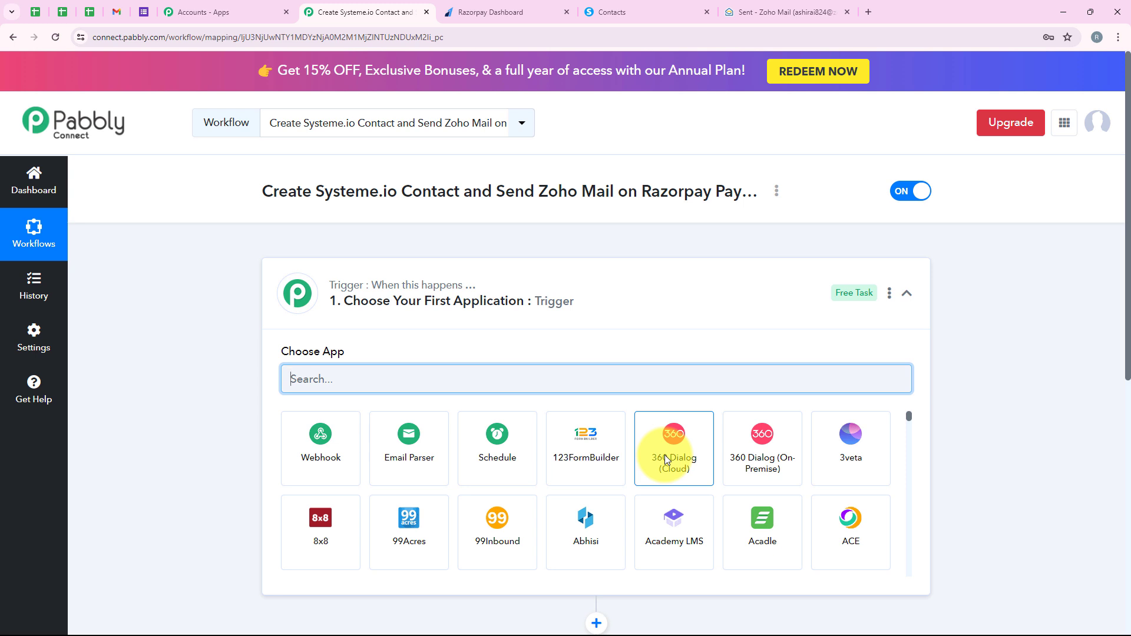
Step: Find Razorpay and choose it as the workflow's trigger application
left_click(596, 313)
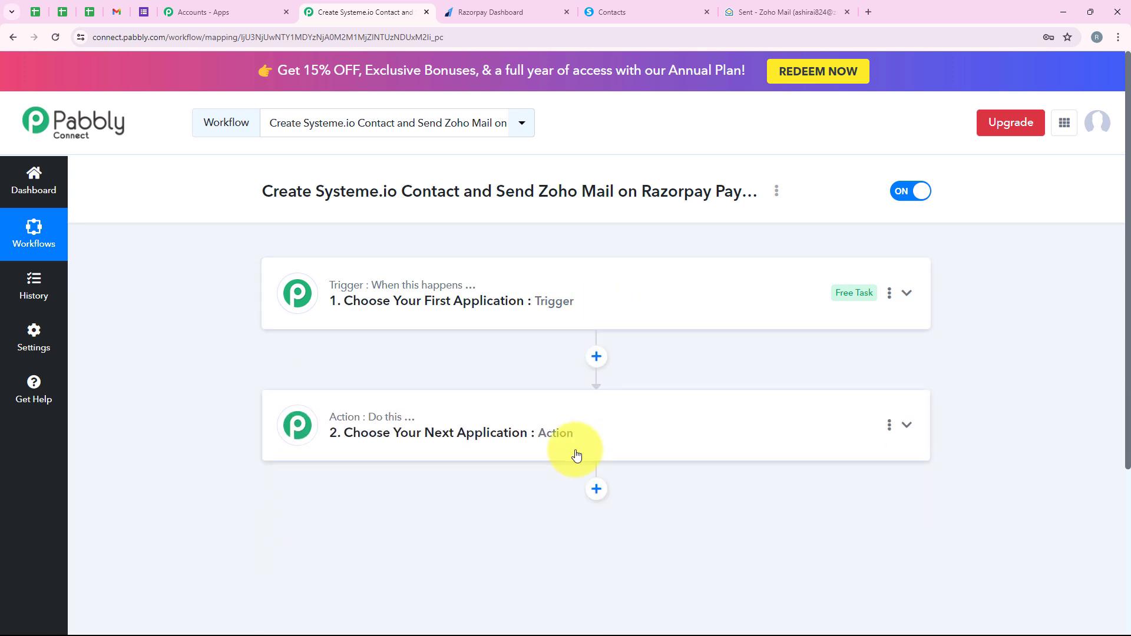
mouse_move(422, 293)
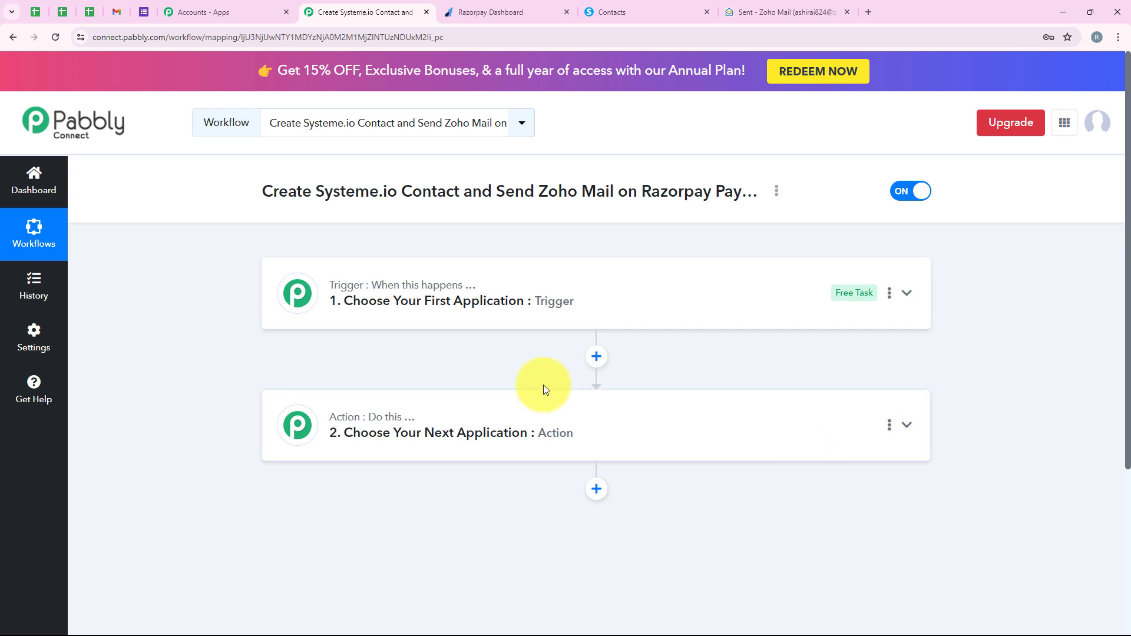
left_click(549, 298)
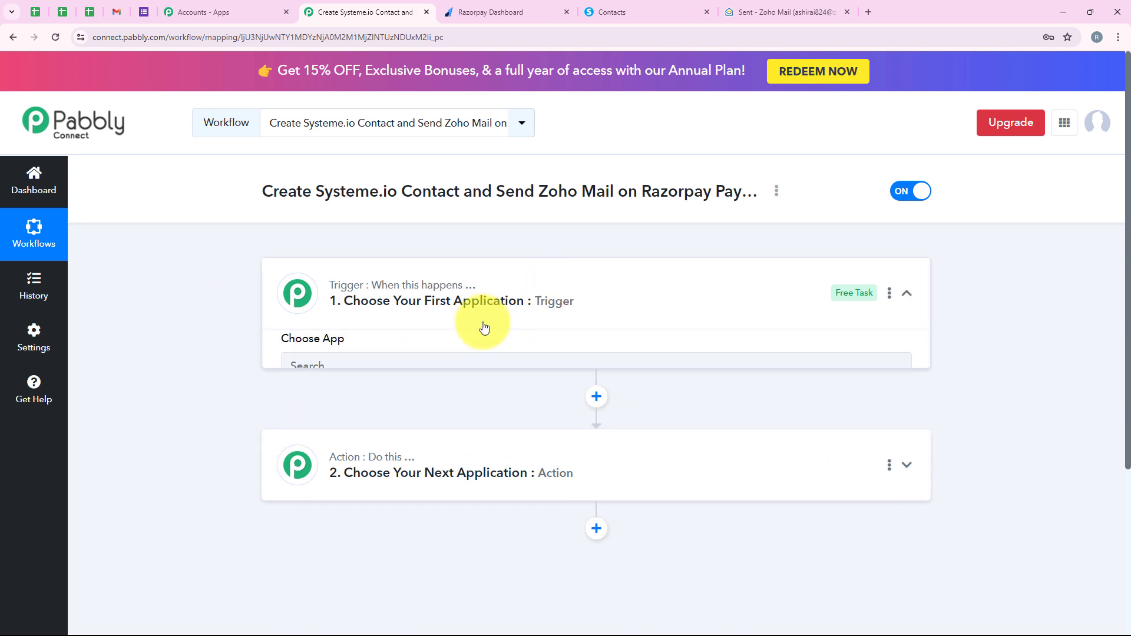
left_click(385, 374)
type("Razorpay")
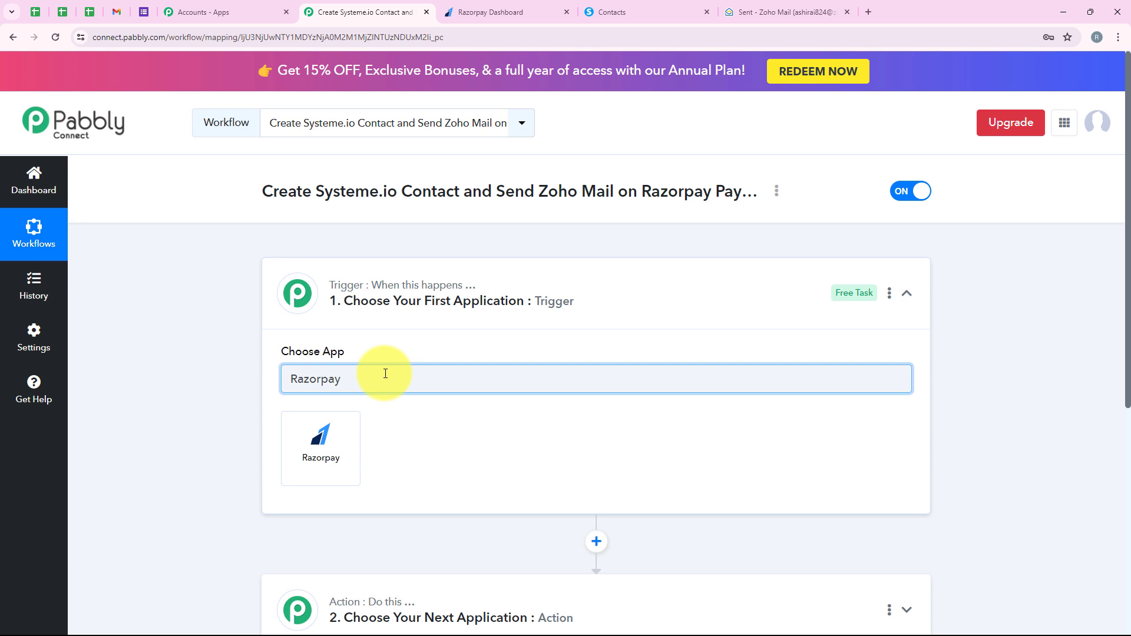
left_click_drag(434, 387, 278, 392)
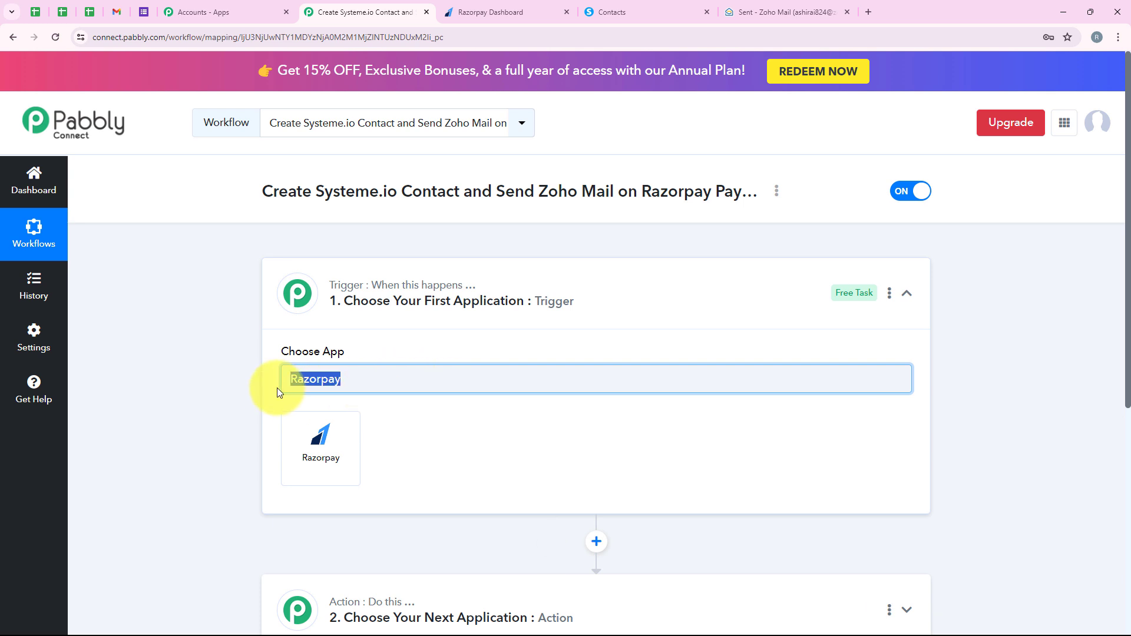
left_click(299, 461)
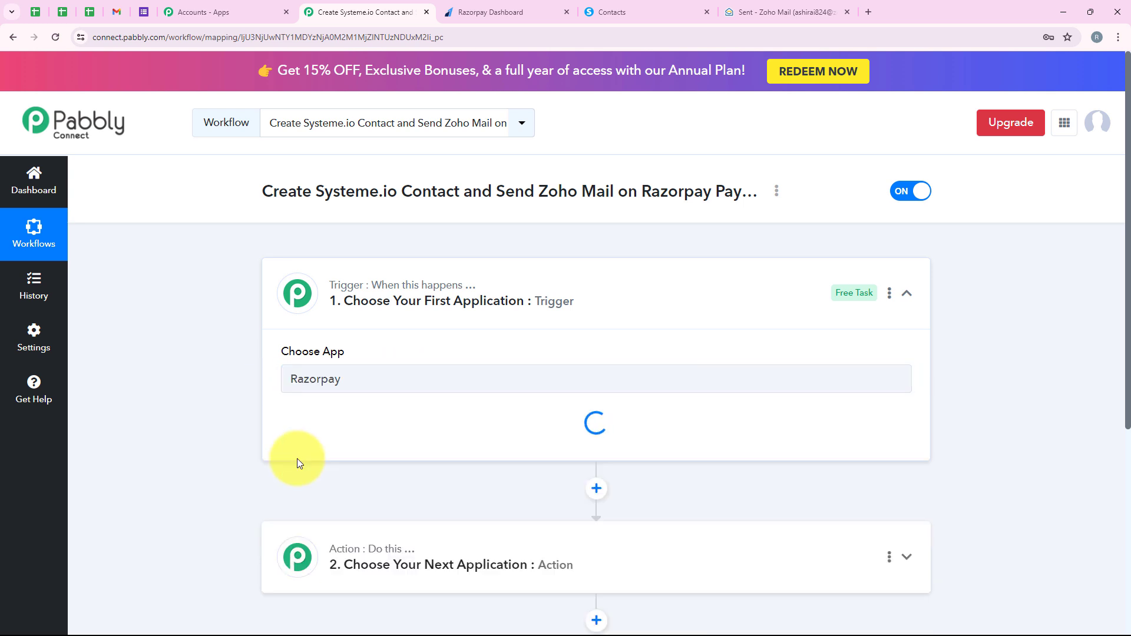
Step: Set the Razorpay trigger event to Payment Captured and copy the trigger's webhook URL
left_click_drag(278, 418, 327, 422)
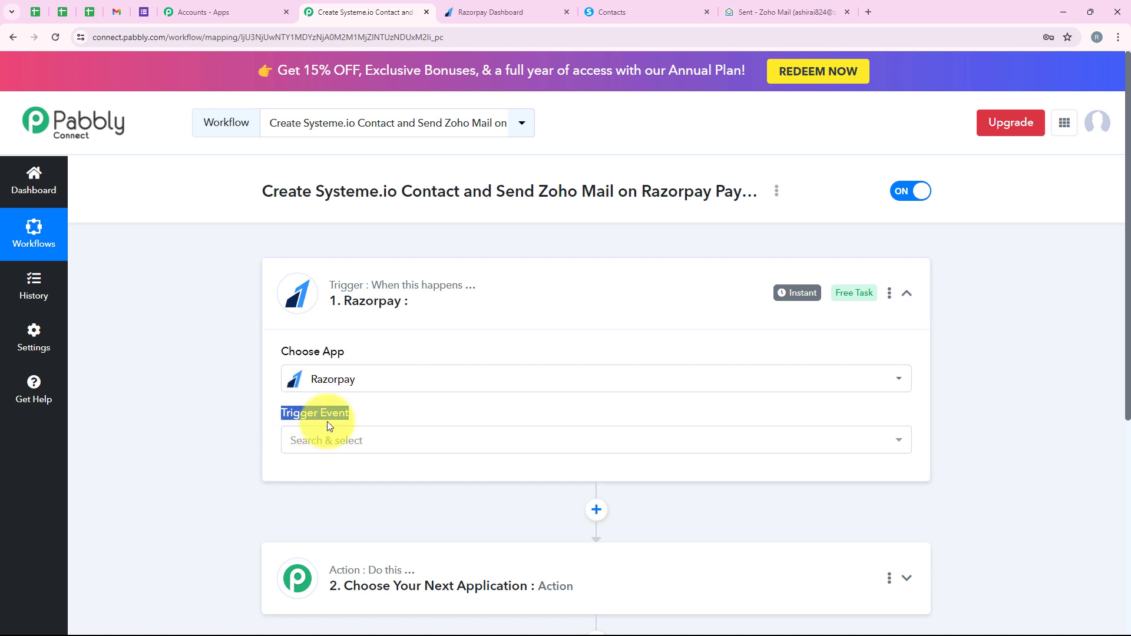
left_click(328, 441)
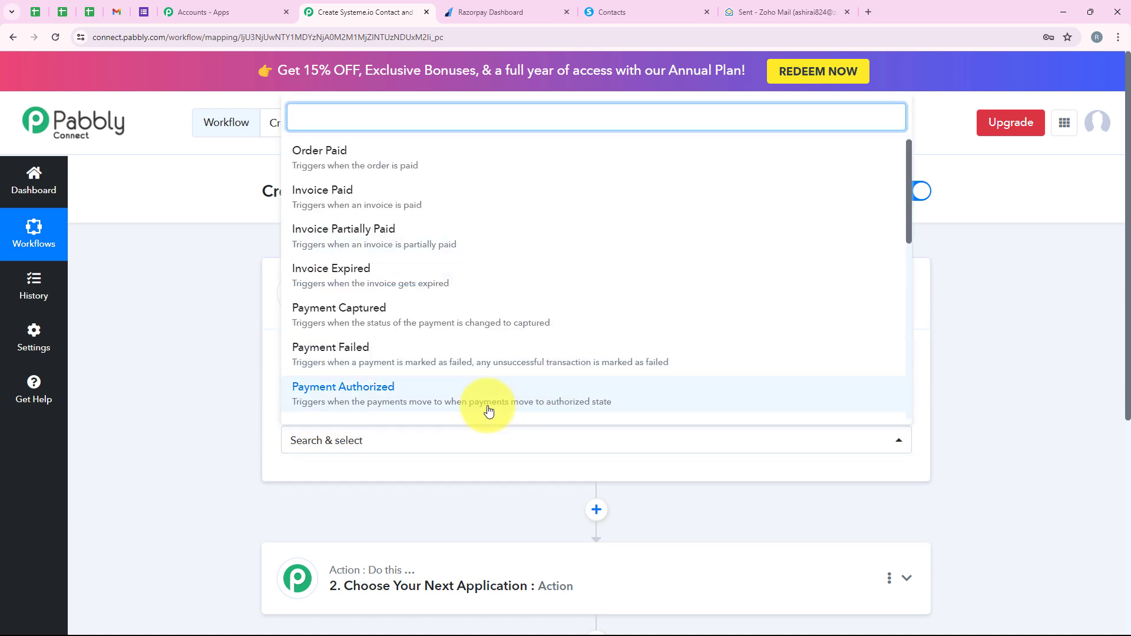
left_click(538, 320)
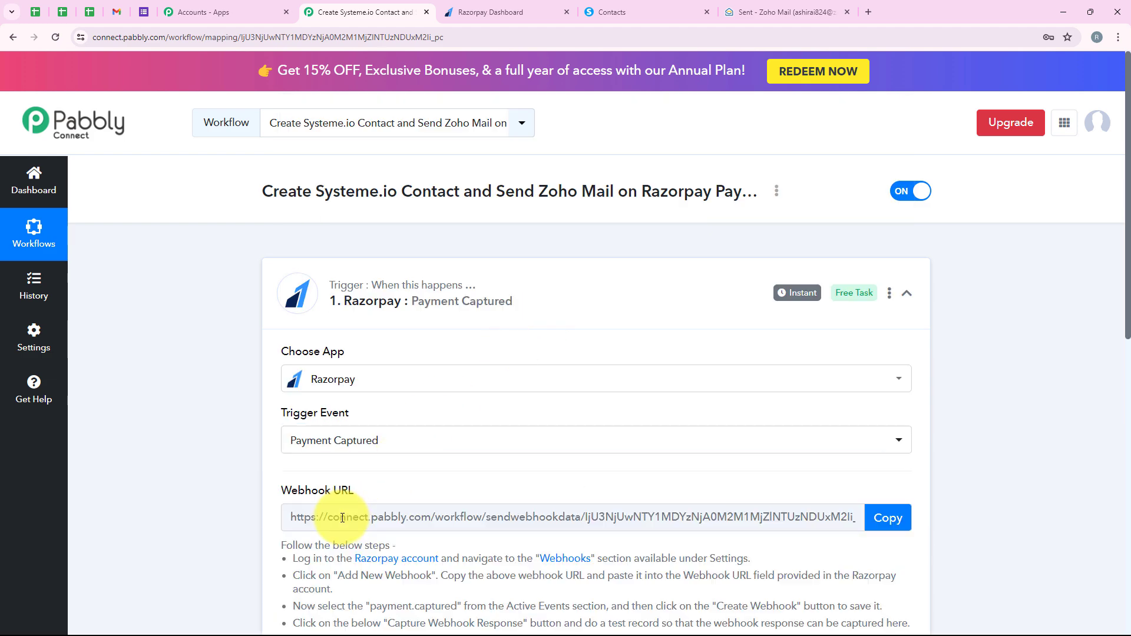
scroll(343, 519, "down", 3)
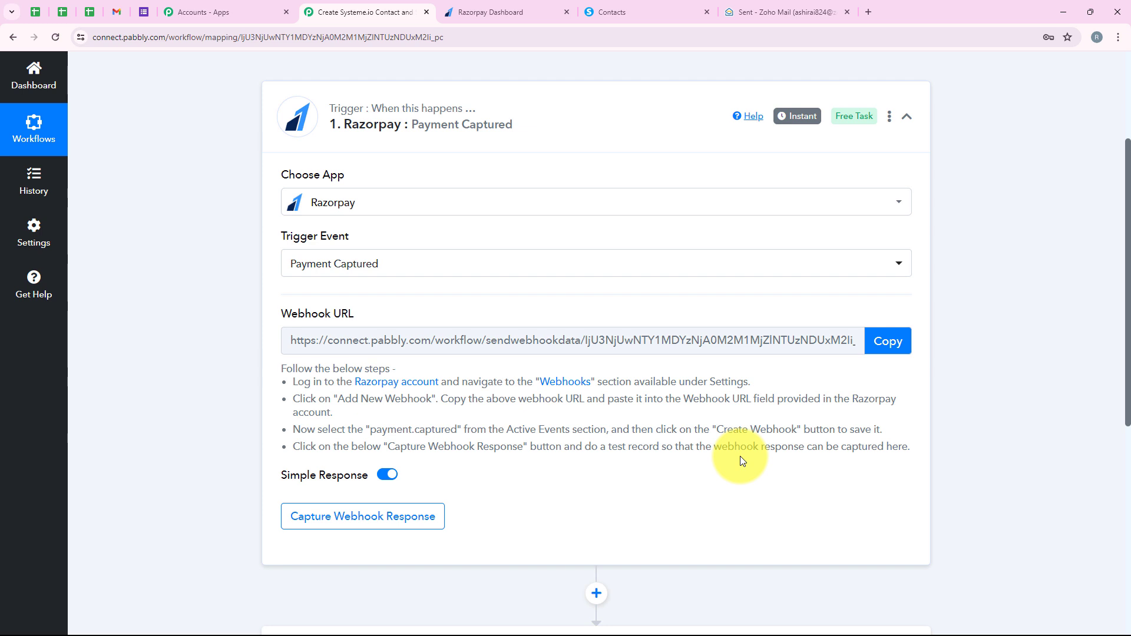
left_click(891, 342)
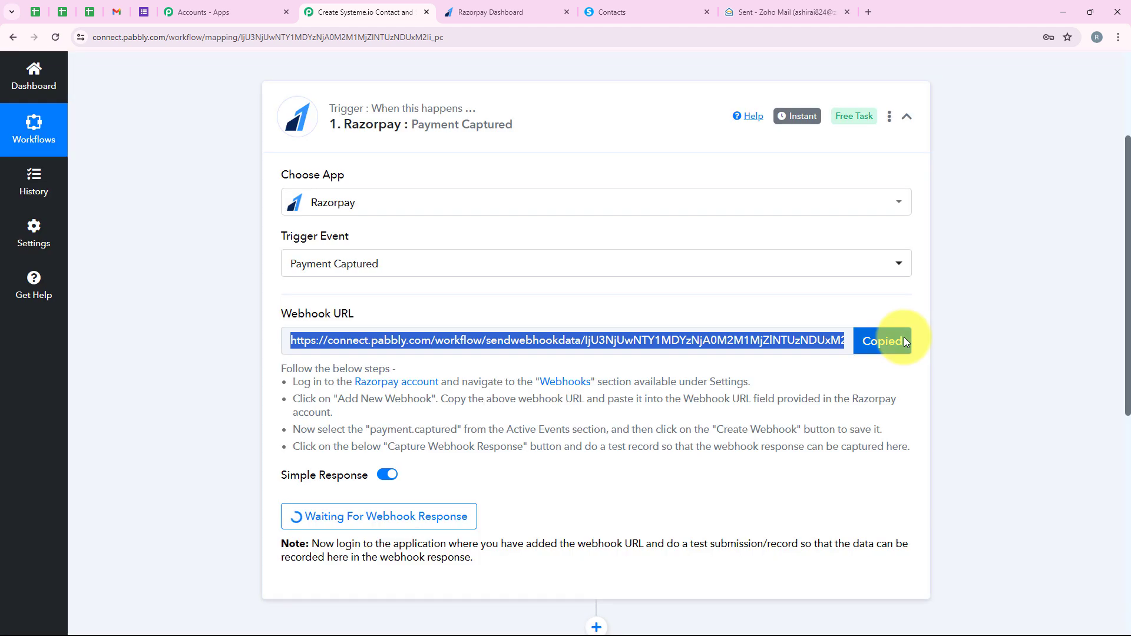
Step: Switch to the Razorpay dashboard, dismiss the test mode notice and open the webhooks list in the developer settings
left_click(504, 11)
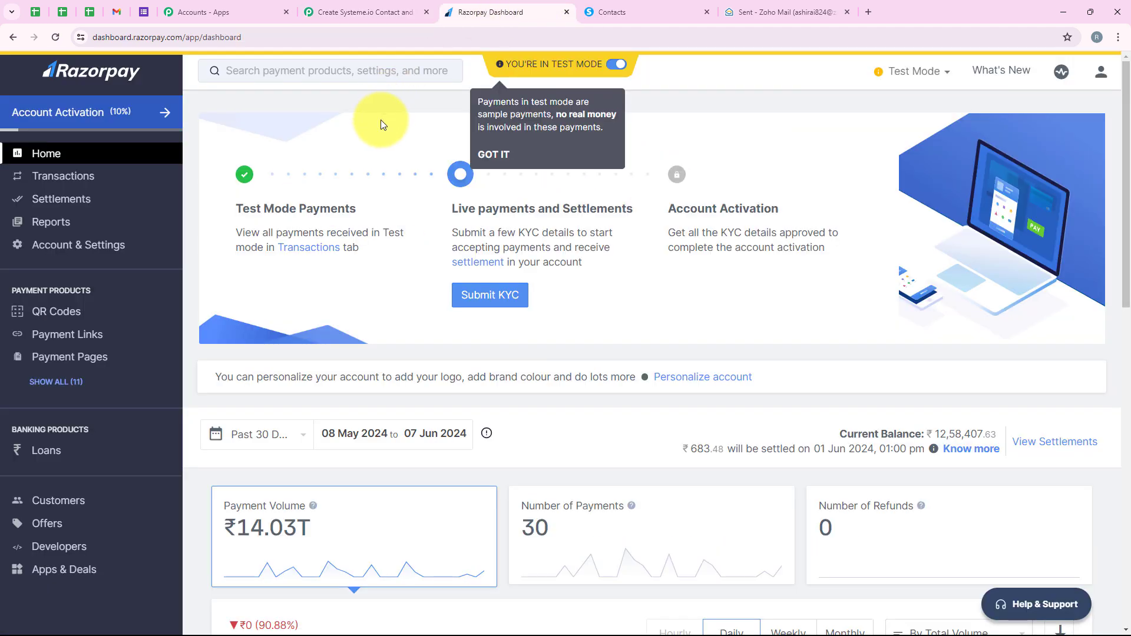
left_click(493, 155)
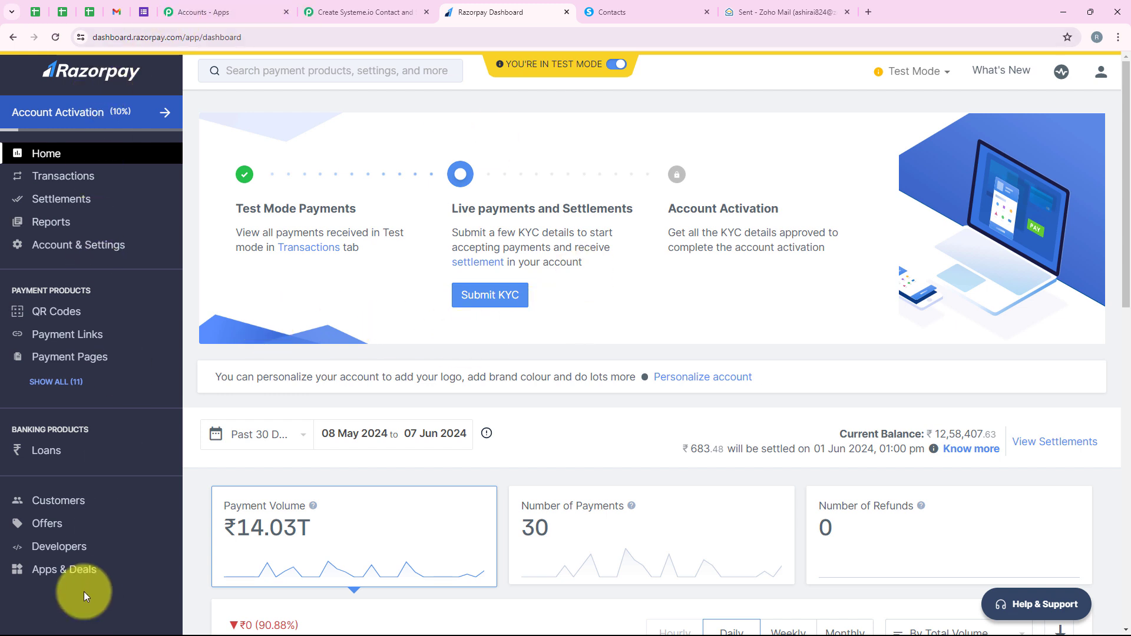
left_click(66, 559)
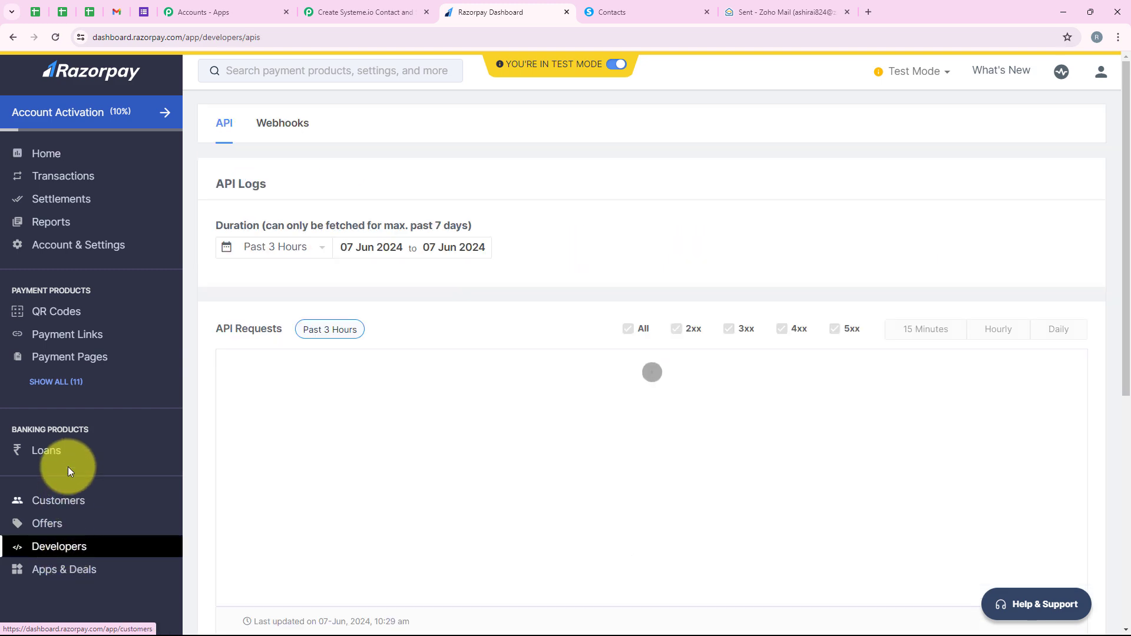
left_click(285, 125)
scroll(573, 152, "down", 1)
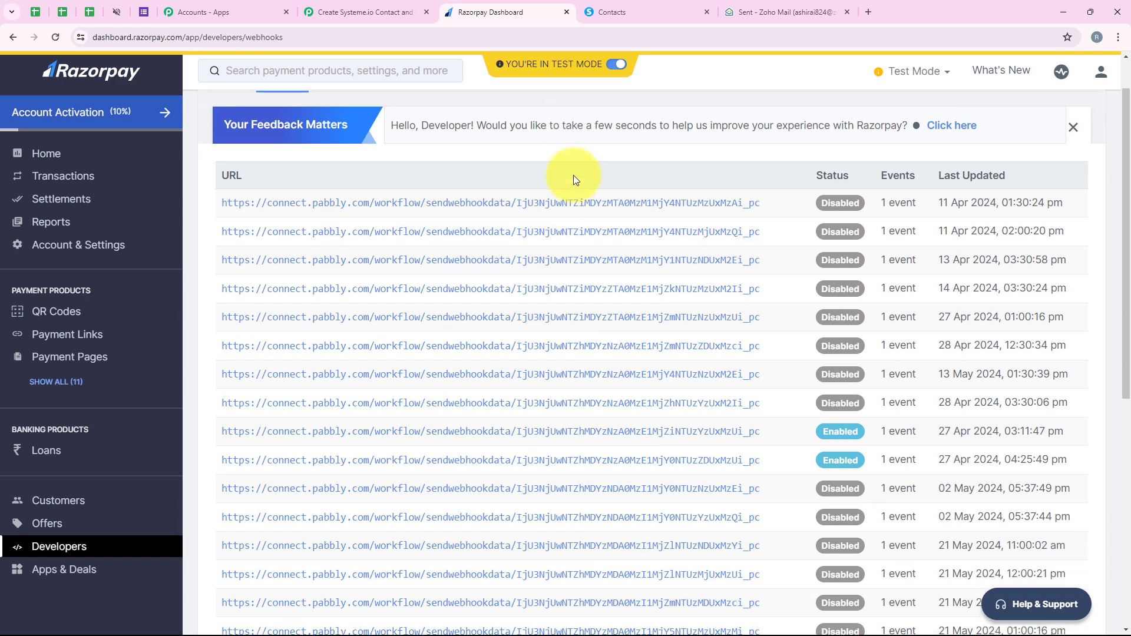
scroll(576, 271, "up", 1)
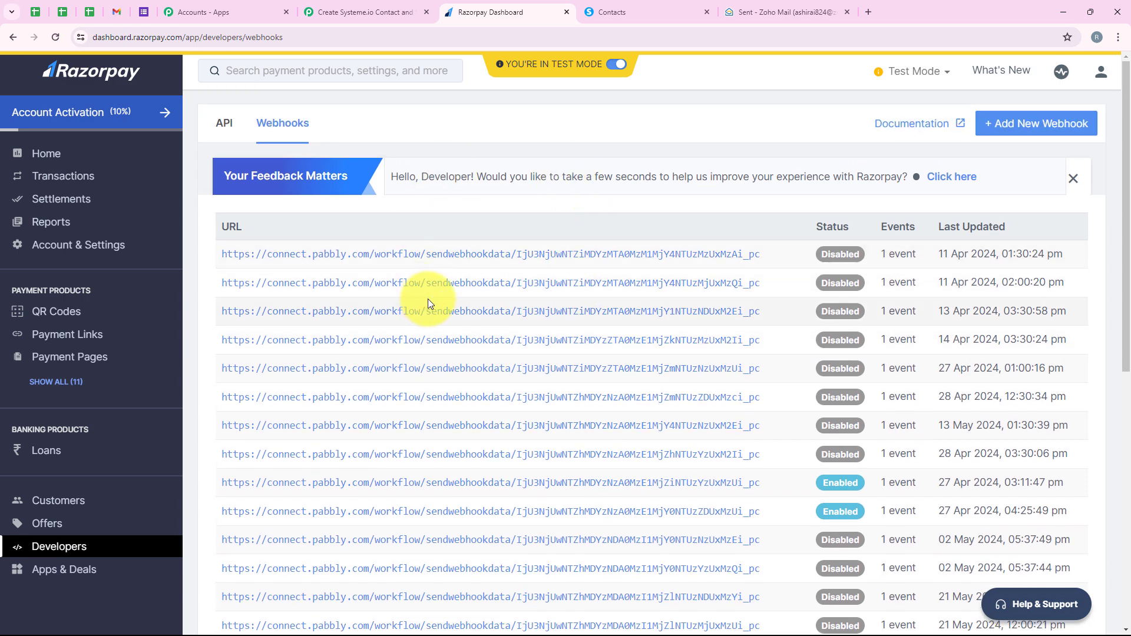
Step: Start adding a new Razorpay webhook and paste the copied Pabbly Connect address as its webhook URL
left_click(1007, 124)
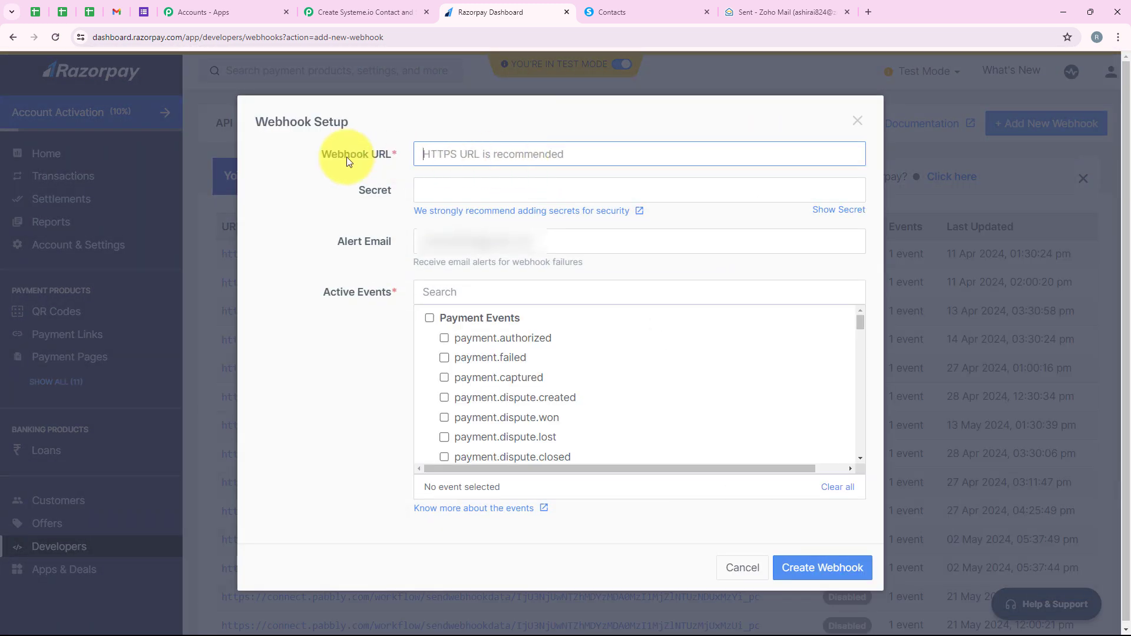
left_click_drag(308, 152, 387, 148)
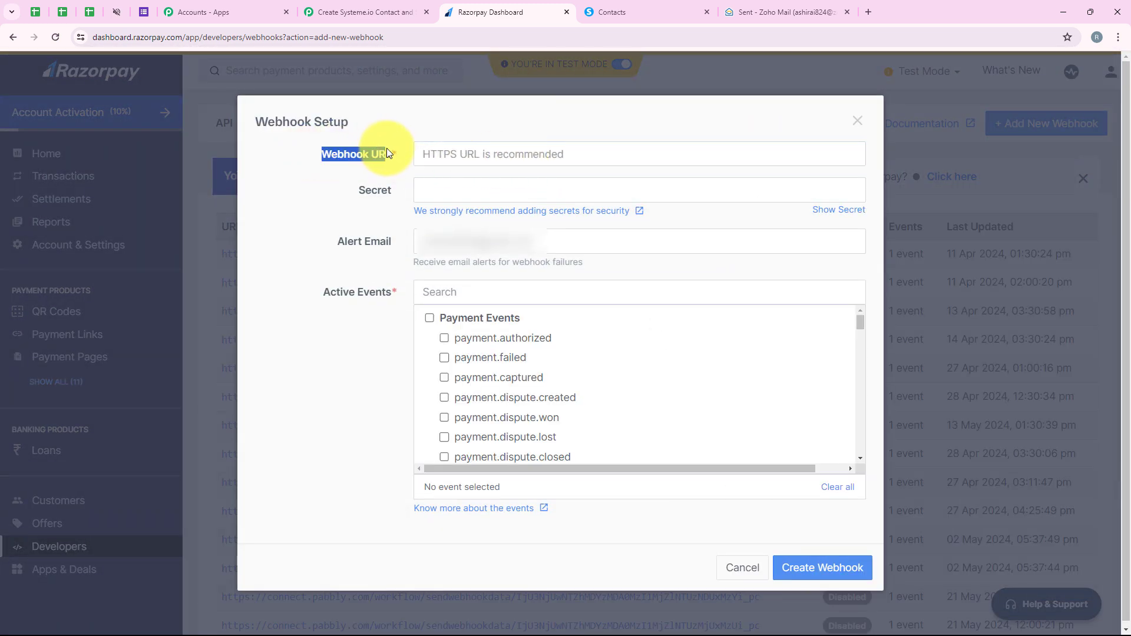
right_click(528, 159)
left_click(579, 281)
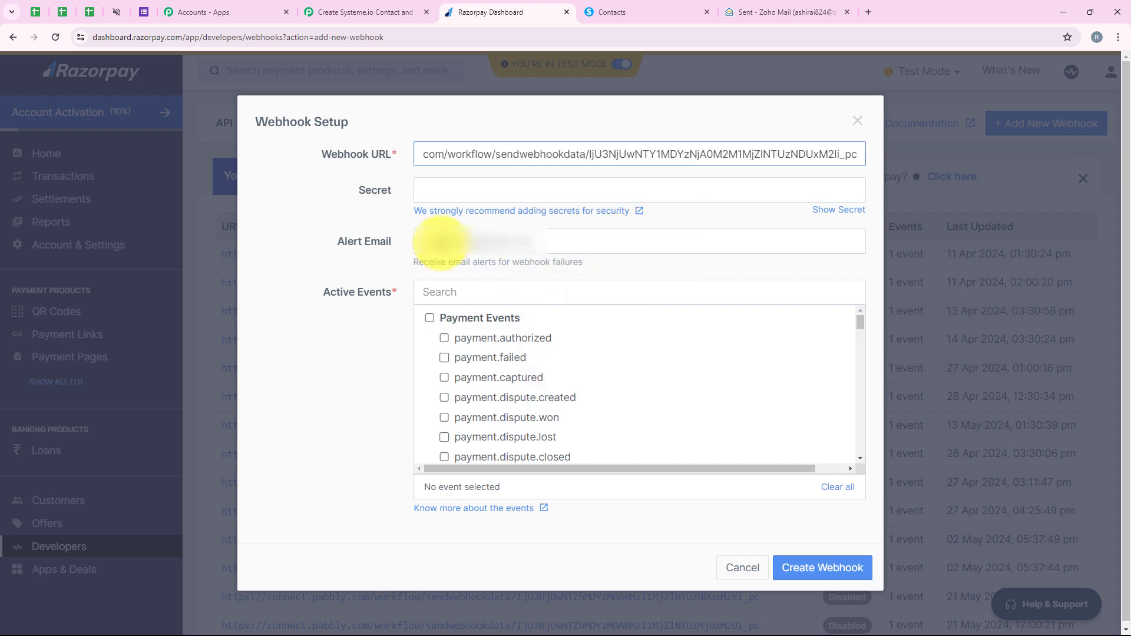
Step: Review the remaining webhook fields and check the Pabbly Connect setup instructions for which active event to select
left_click(365, 192)
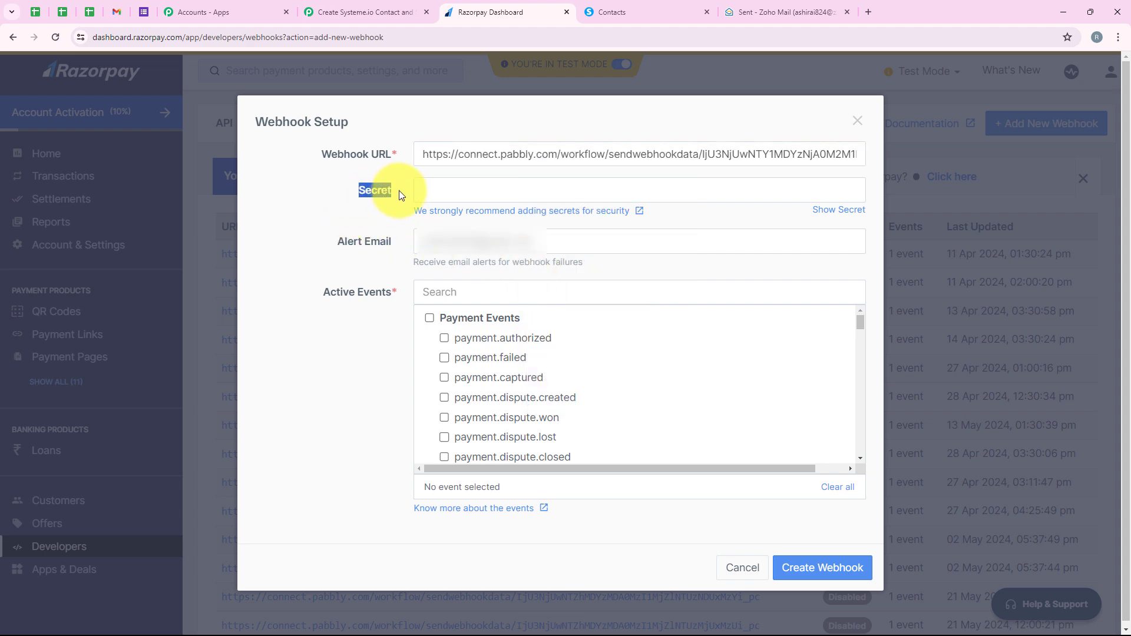
left_click_drag(337, 241, 362, 246)
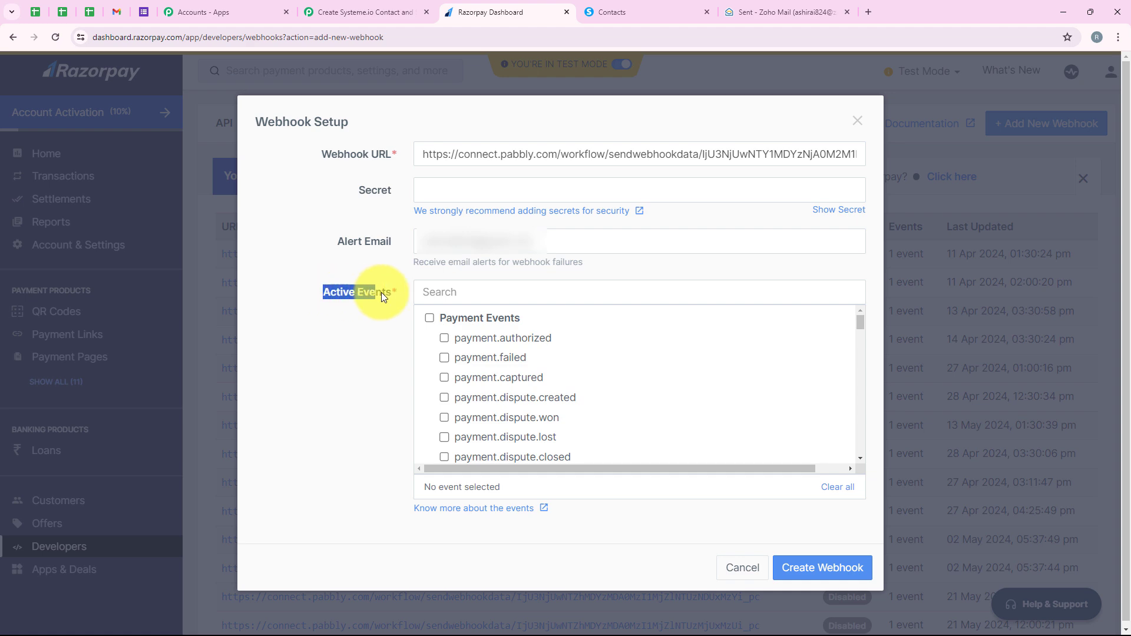
left_click(334, 9)
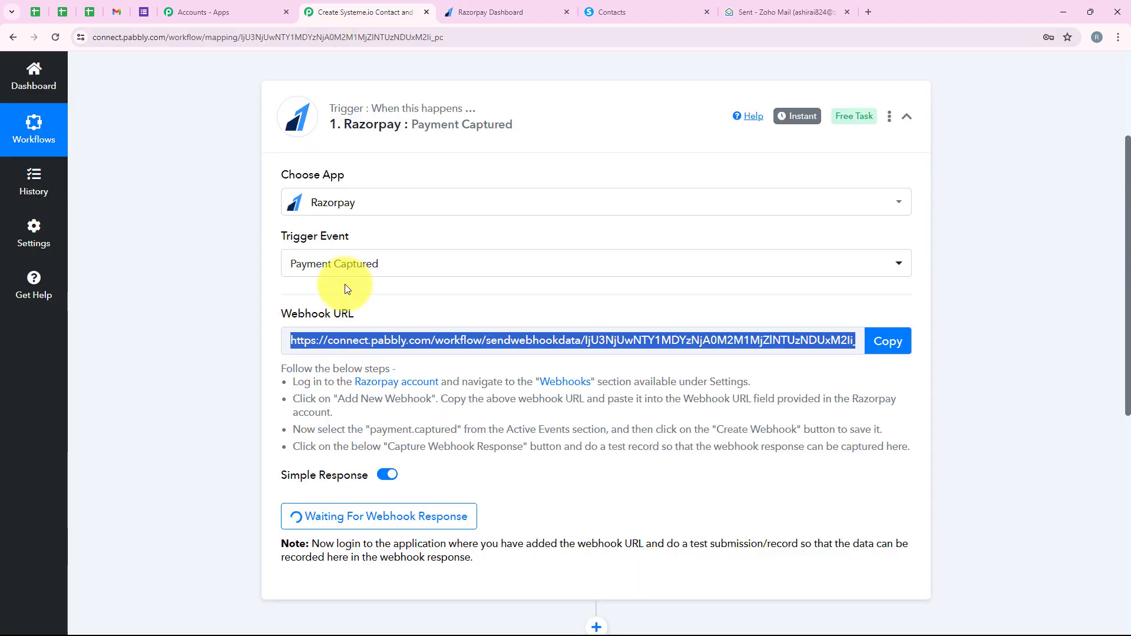
scroll(345, 285, "down", 2)
left_click(306, 312)
left_click_drag(290, 312, 884, 313)
left_click(491, 5)
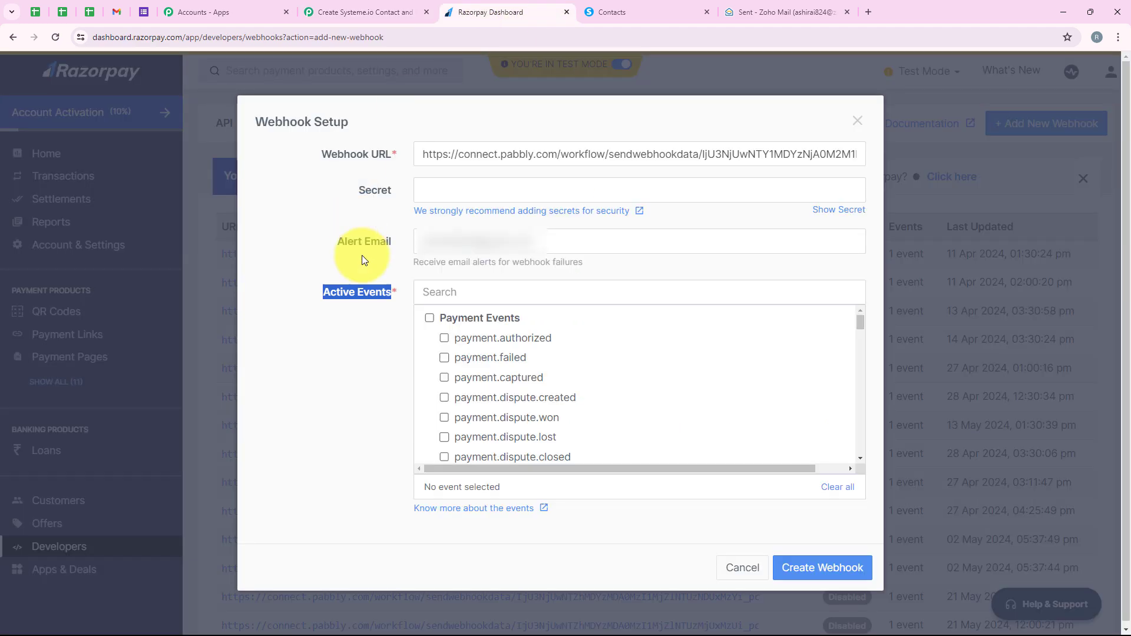
Step: Select payment.captured as the webhook's active event and create the webhook
left_click(447, 379)
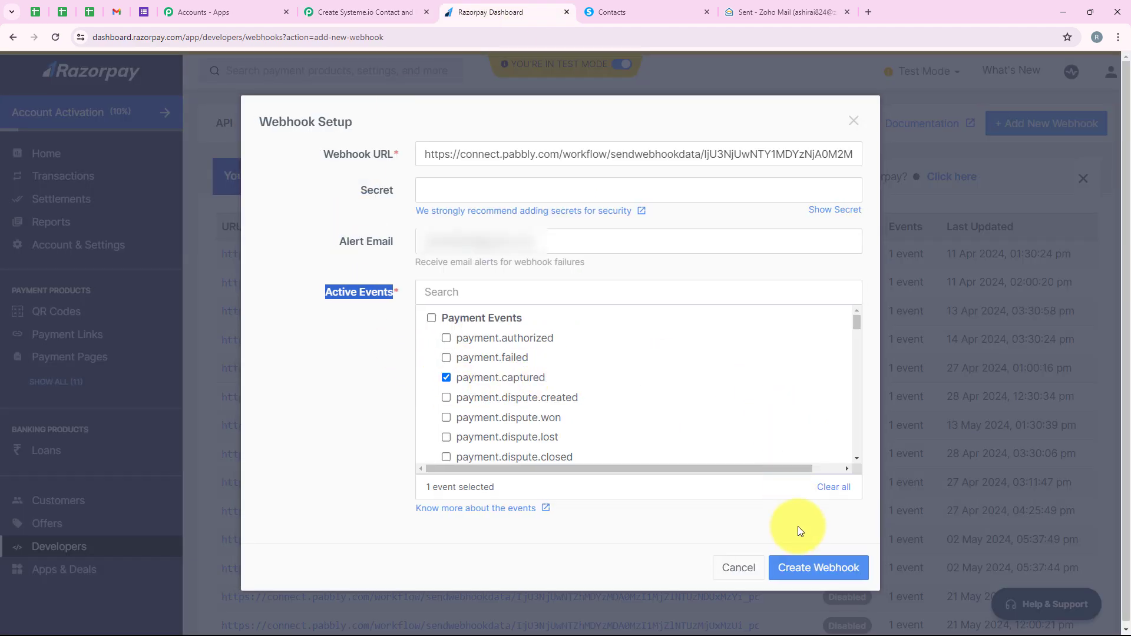
left_click(790, 567)
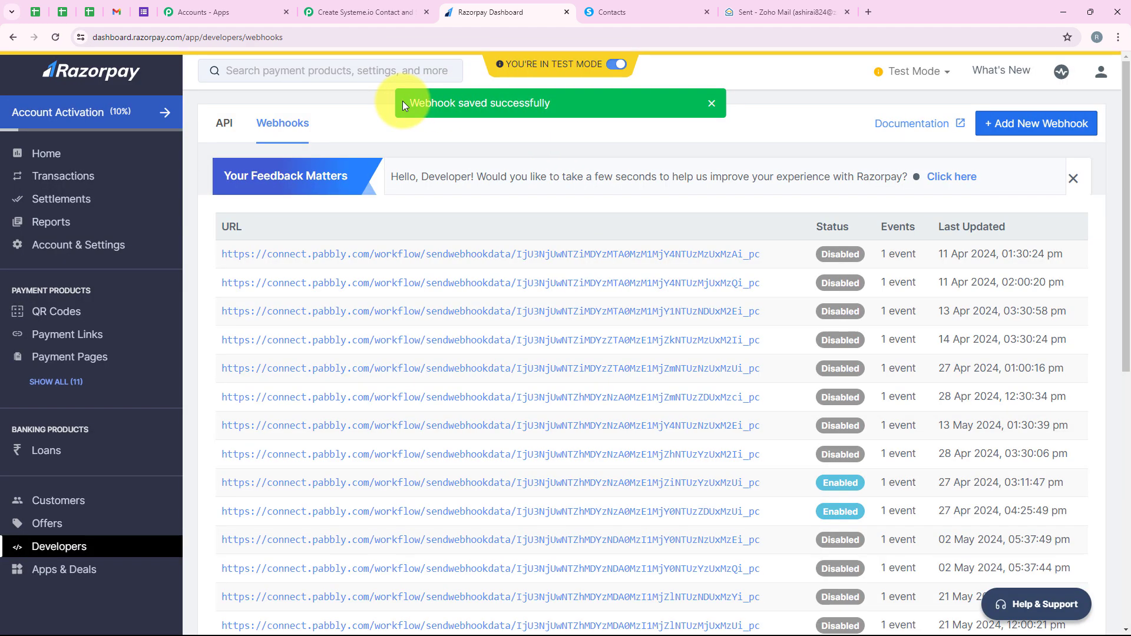
left_click_drag(407, 101, 588, 115)
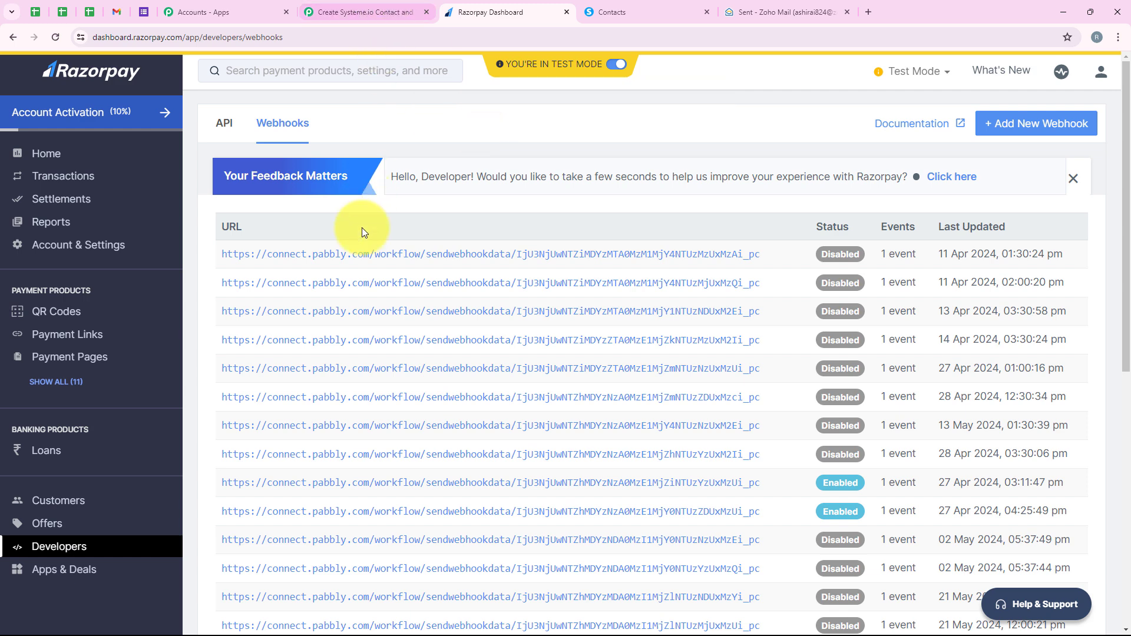
Step: Open the details of the Online PHP Course for Beginners payment page in Razorpay
left_click(51, 366)
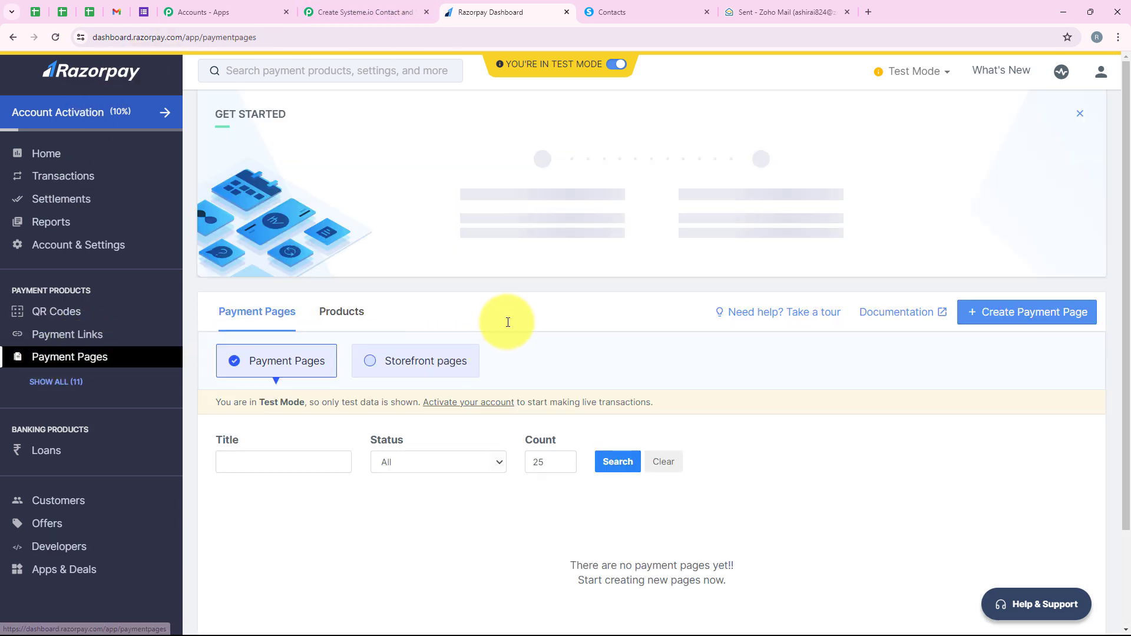
scroll(538, 227, "down", 7)
scroll(539, 223, "down", 7)
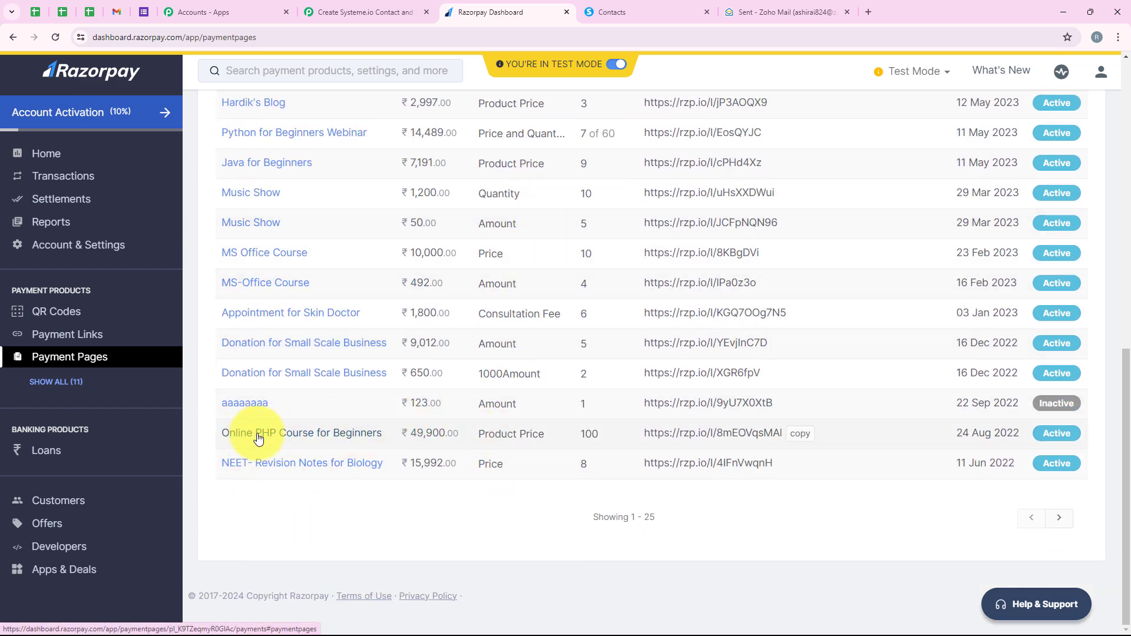
left_click(380, 437)
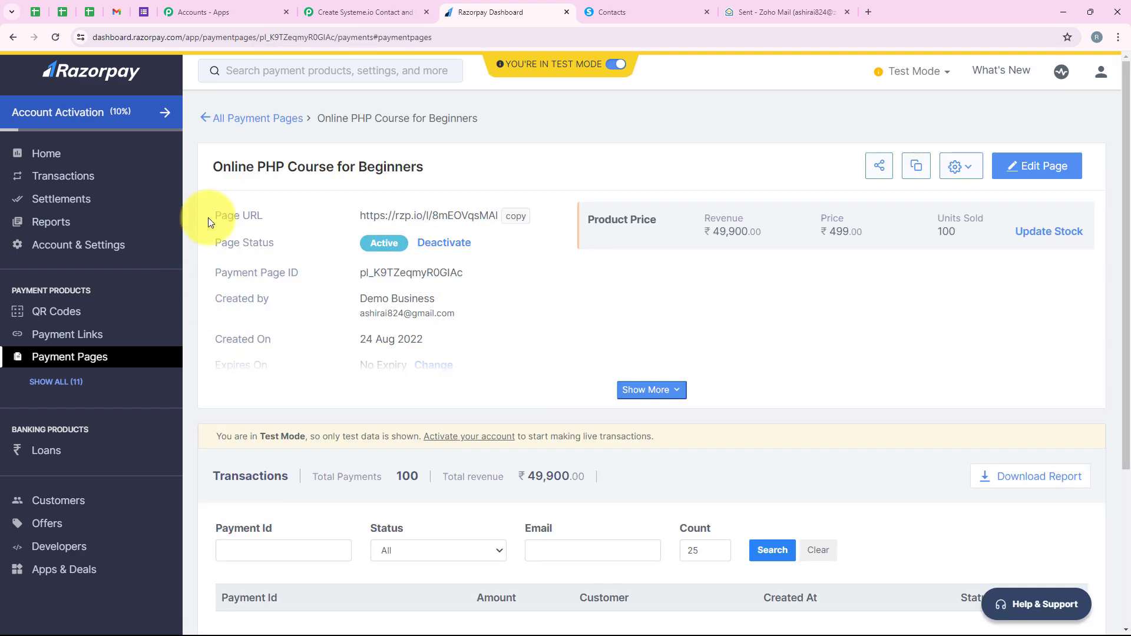
Step: Copy the payment page's URL and open it in a new browser tab
left_click_drag(208, 217, 282, 220)
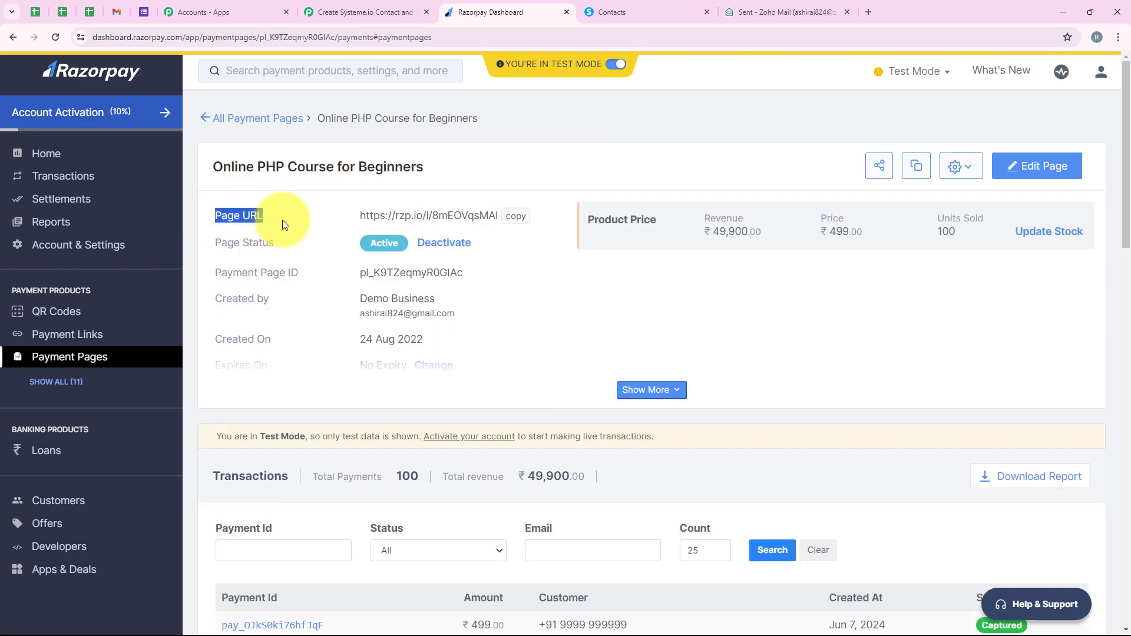
left_click(515, 220)
left_click(864, 12)
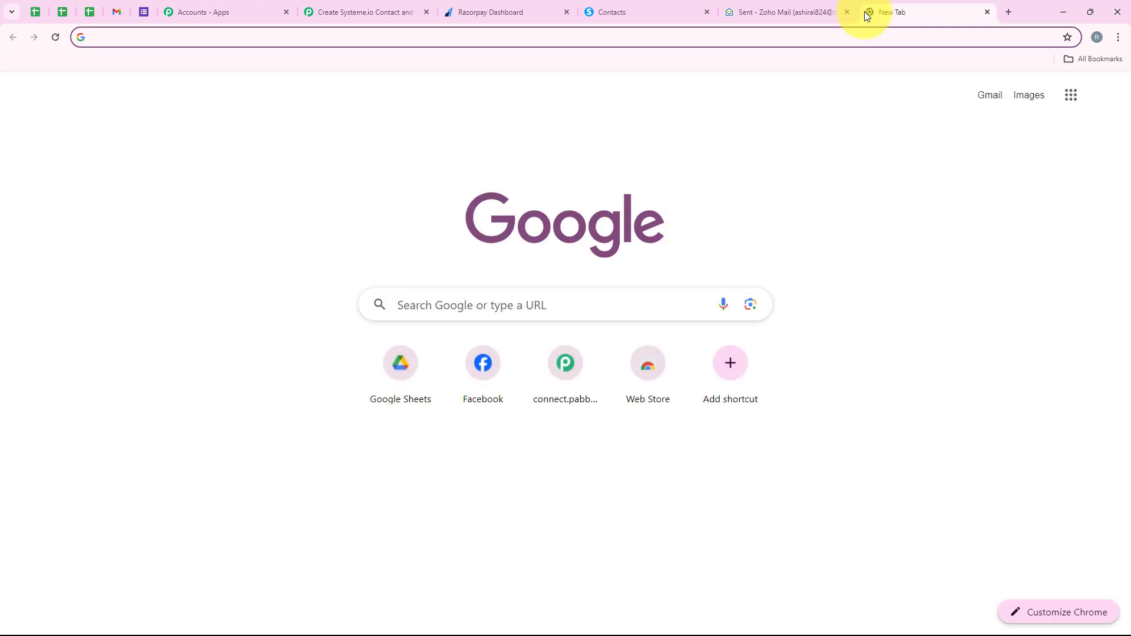
key("ctrl+v")
key("Return")
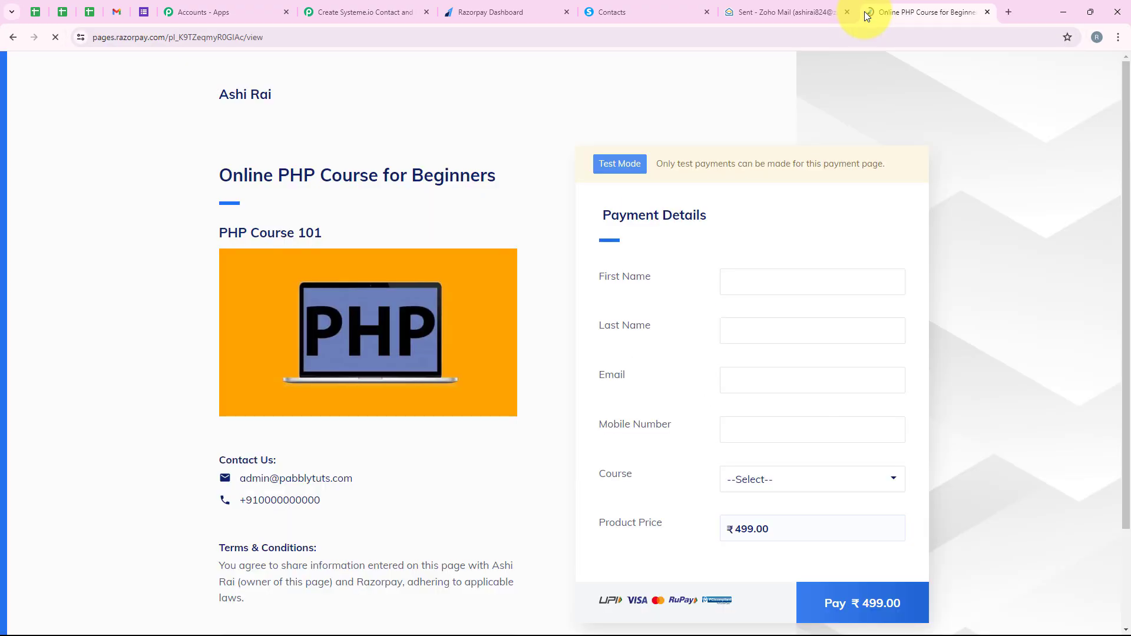
Step: Fill in the customer's name, email and mobile number from the saved demo entry and choose PHP Course for Beginners as the course
scroll(248, 382, "down", 1)
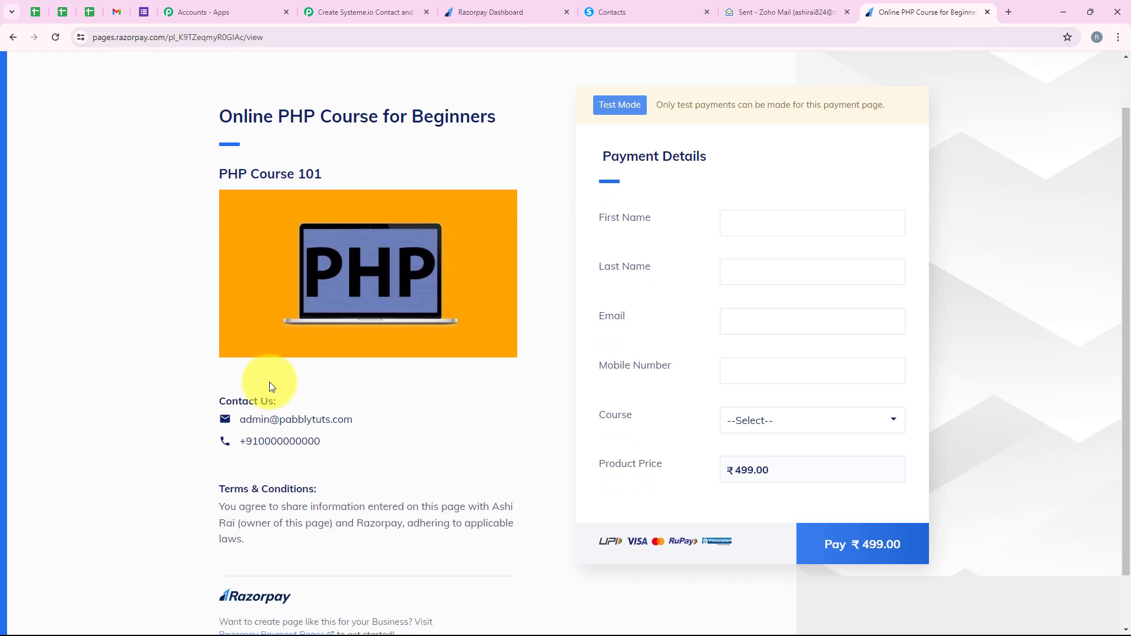
scroll(330, 306, "up", 1)
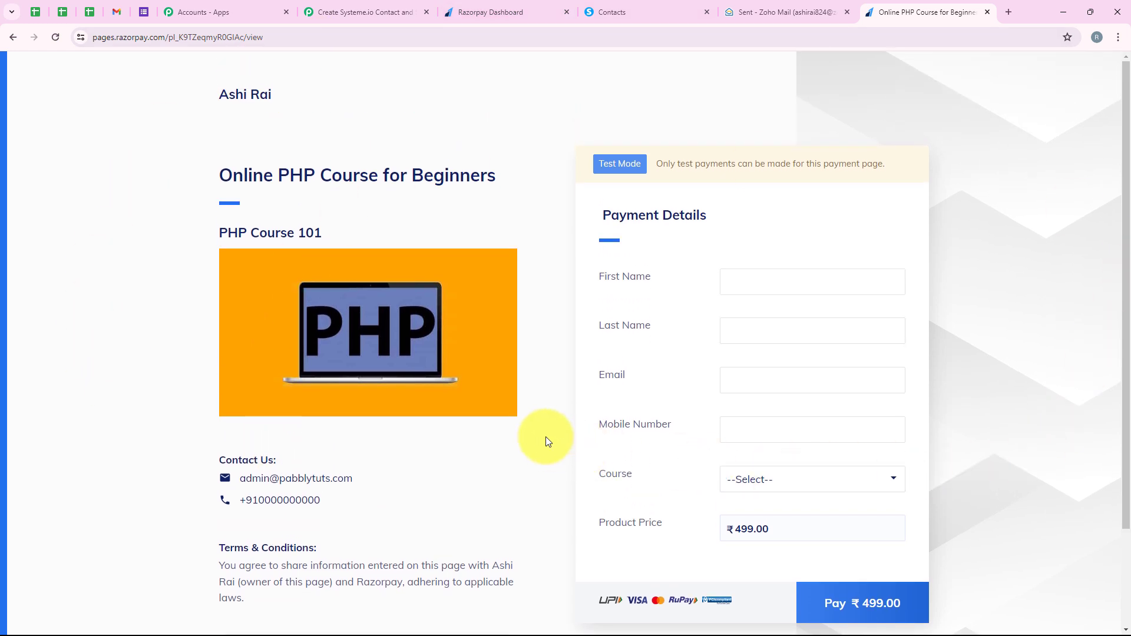
scroll(756, 229, "down", 1)
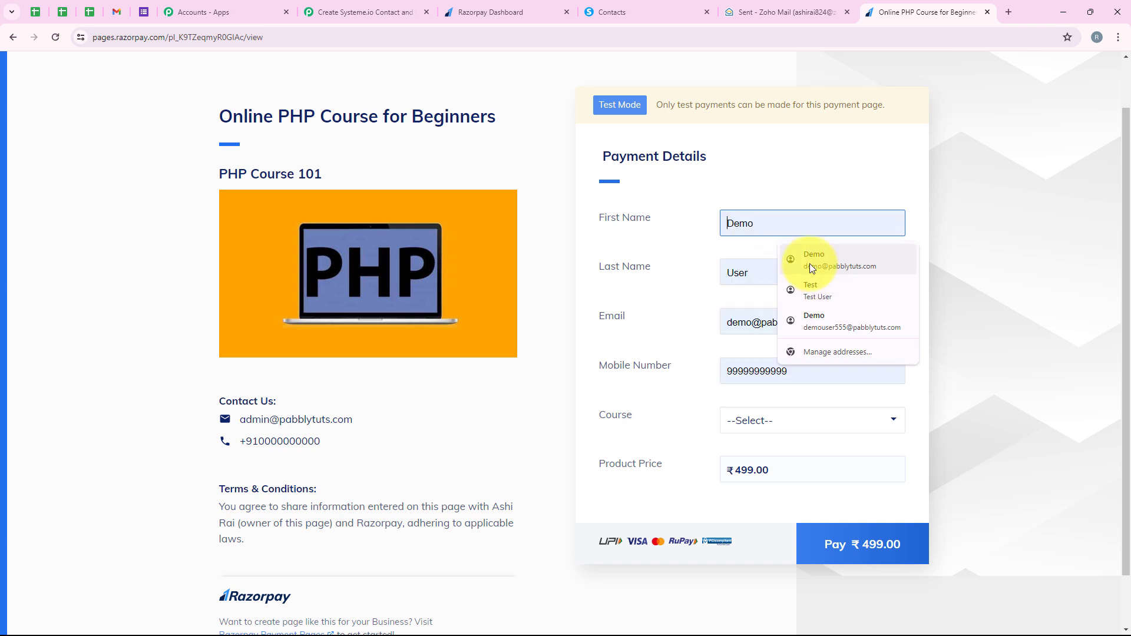
left_click(809, 264)
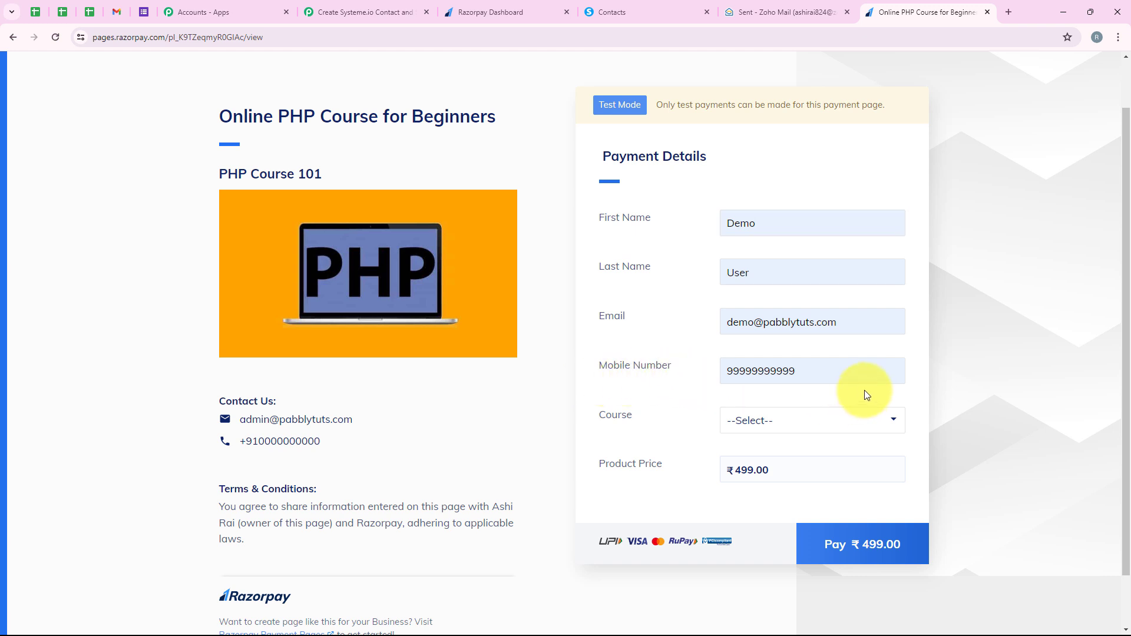
scroll(617, 407, "down", 1)
left_click(812, 373)
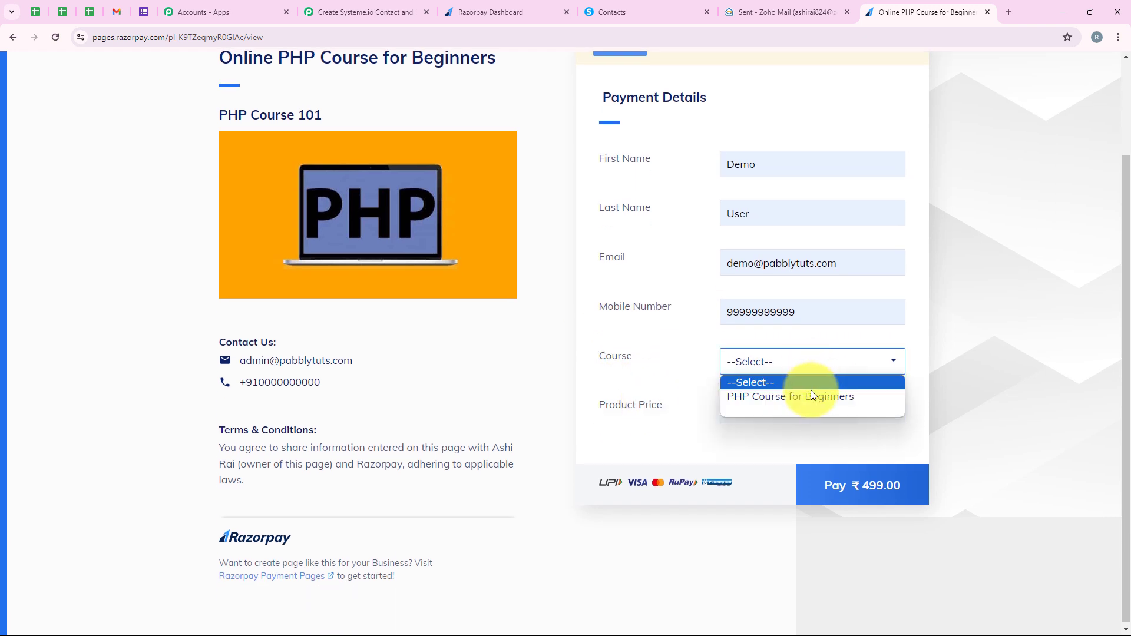
left_click(810, 394)
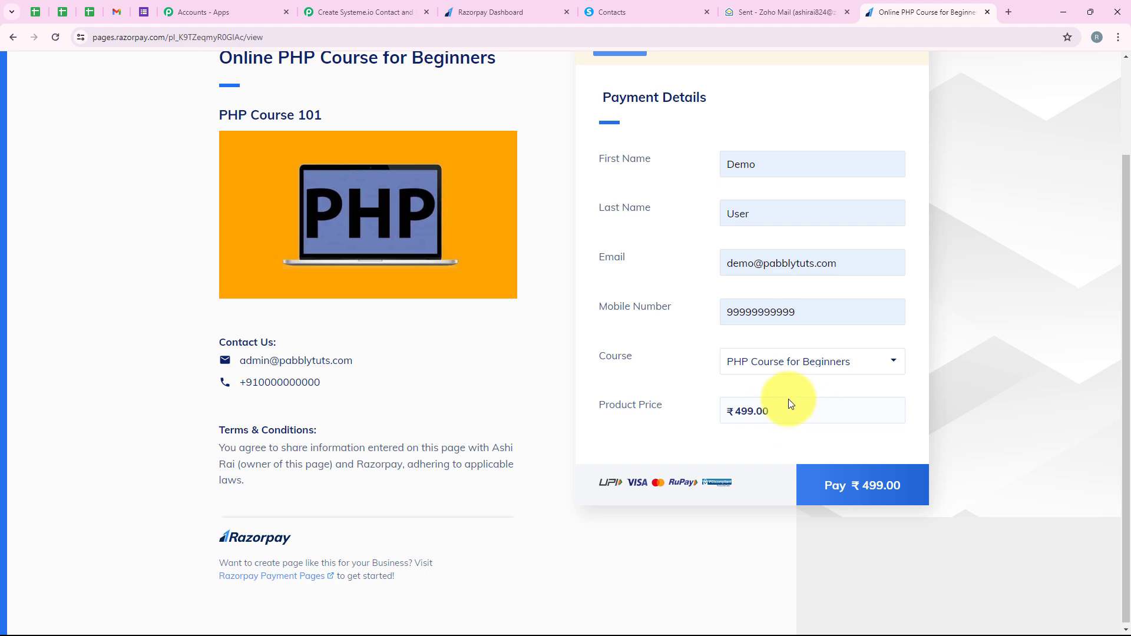
scroll(773, 383, "up", 1)
scroll(773, 383, "down", 1)
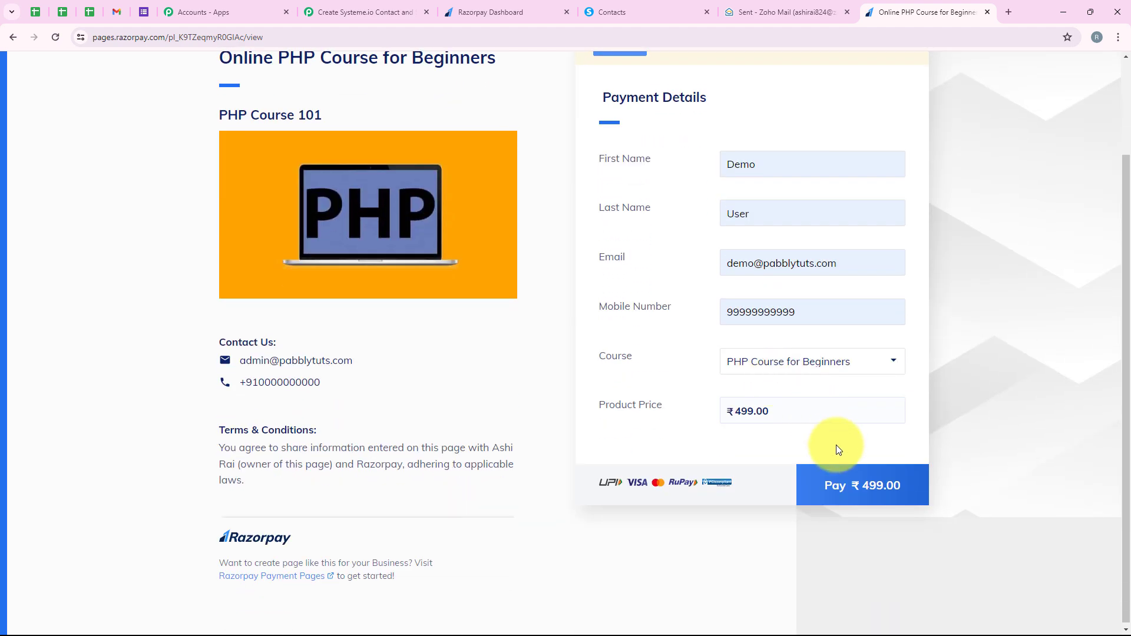
Step: Start the ₹499 payment, shorten the contact phone number to ten digits and proceed to the payment methods
left_click(848, 476)
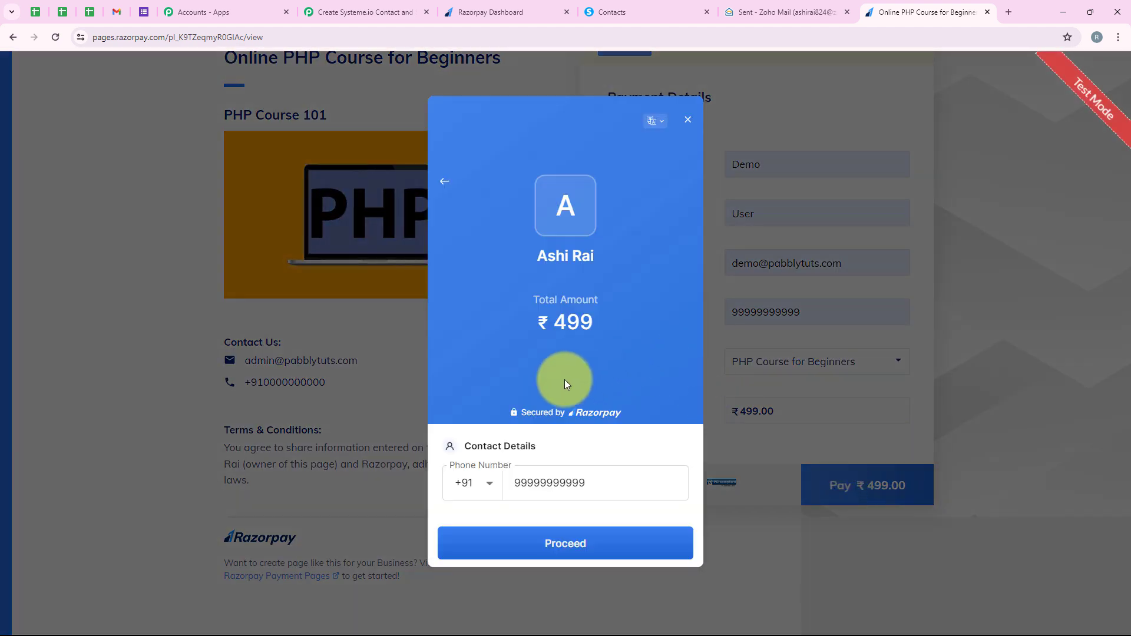
left_click(583, 488)
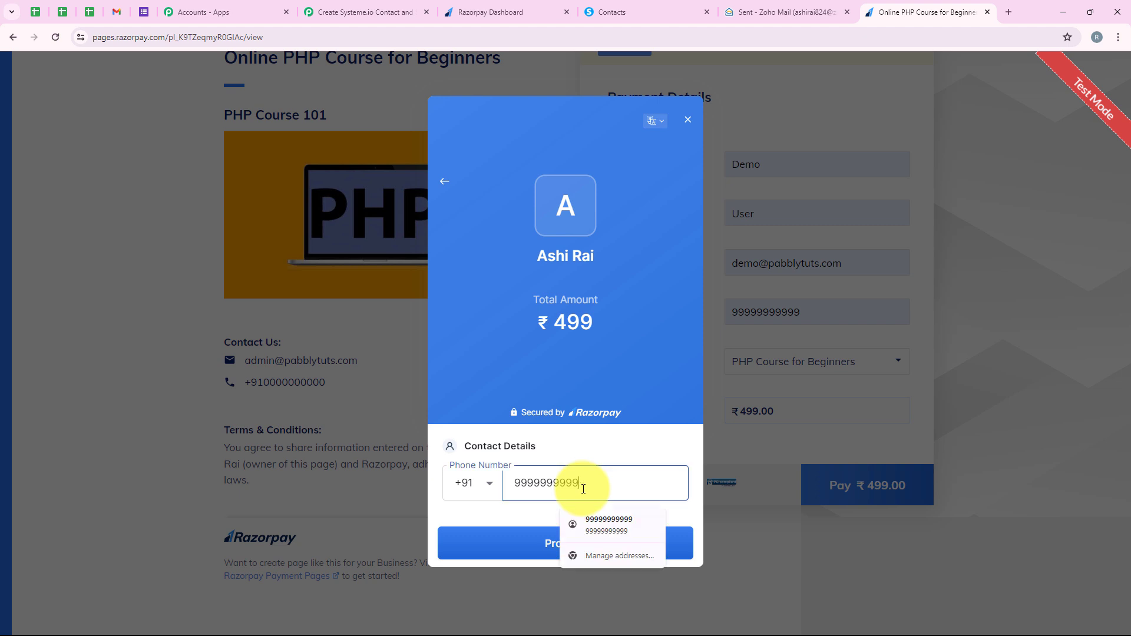
left_click(565, 534)
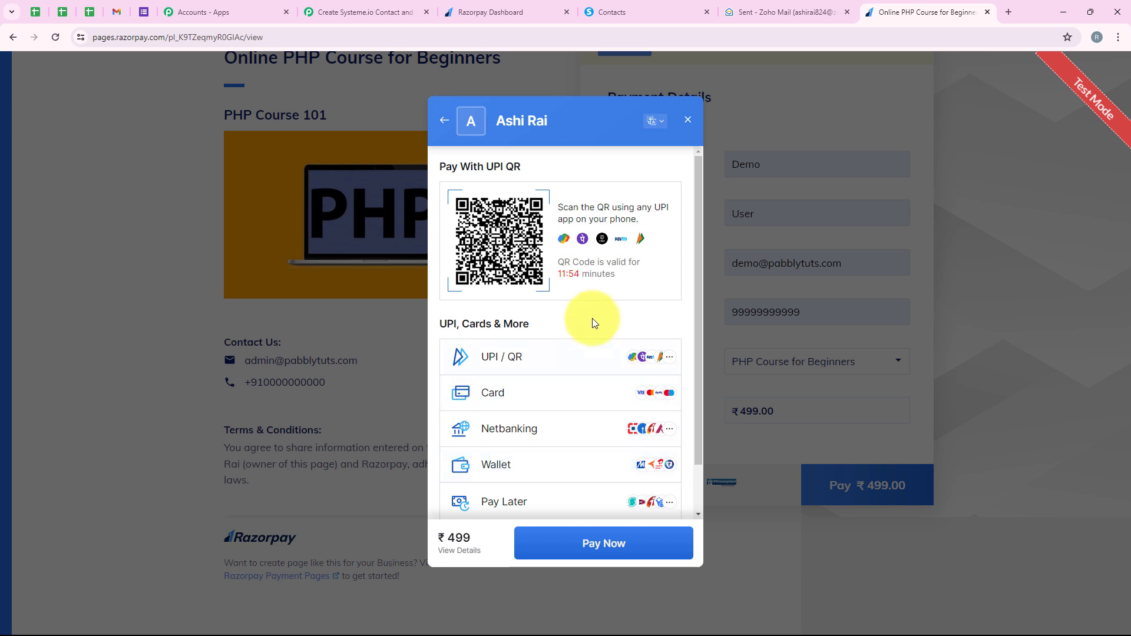
Step: Pay by UPI using the test UPI ID success@razorpay and complete the payment
scroll(592, 330, "down", 1)
scroll(566, 425, "up", 1)
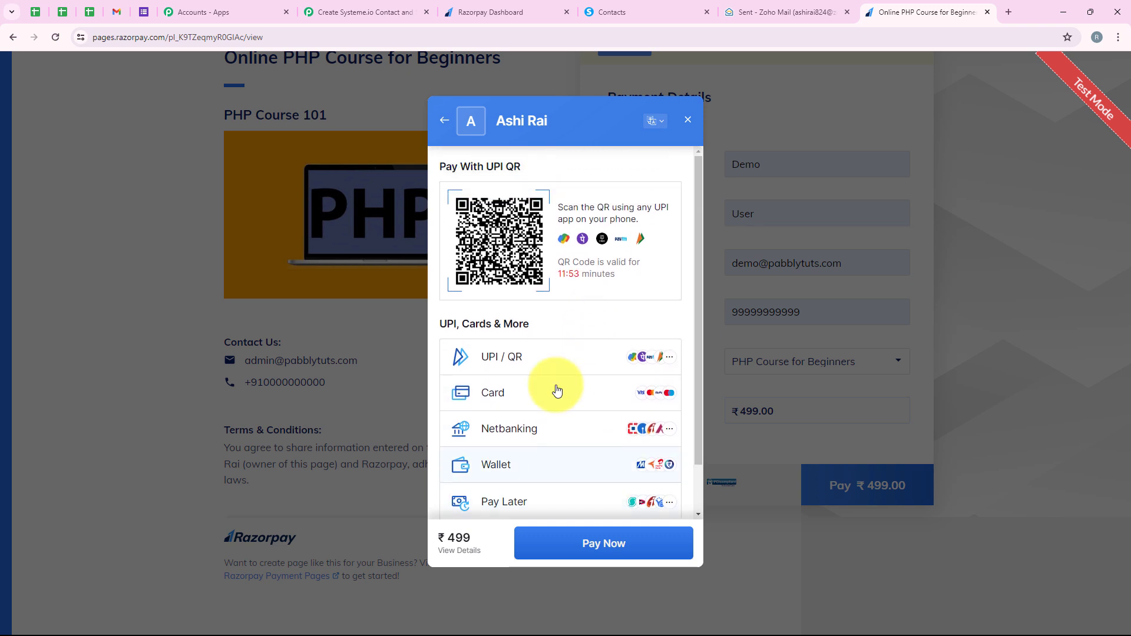
left_click(539, 358)
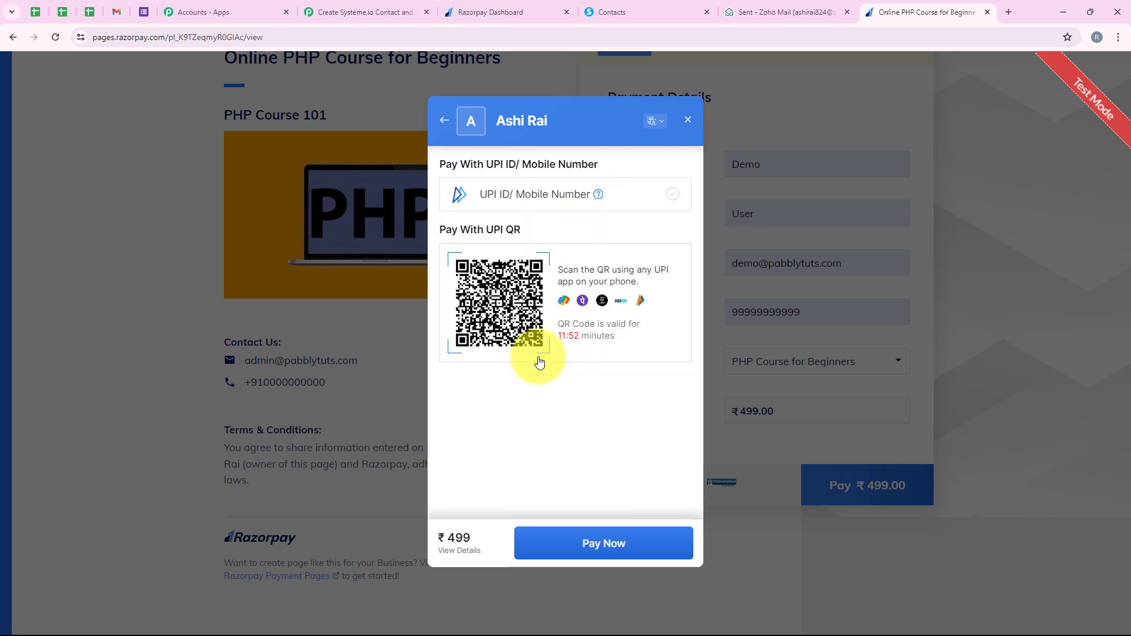
left_click(514, 206)
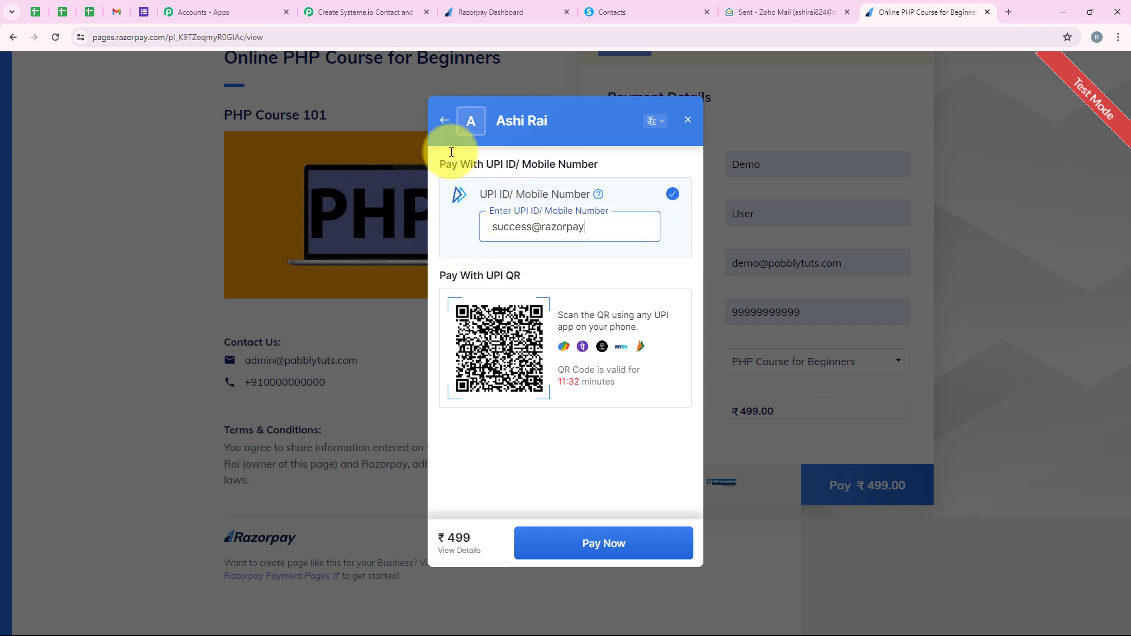
left_click(596, 546)
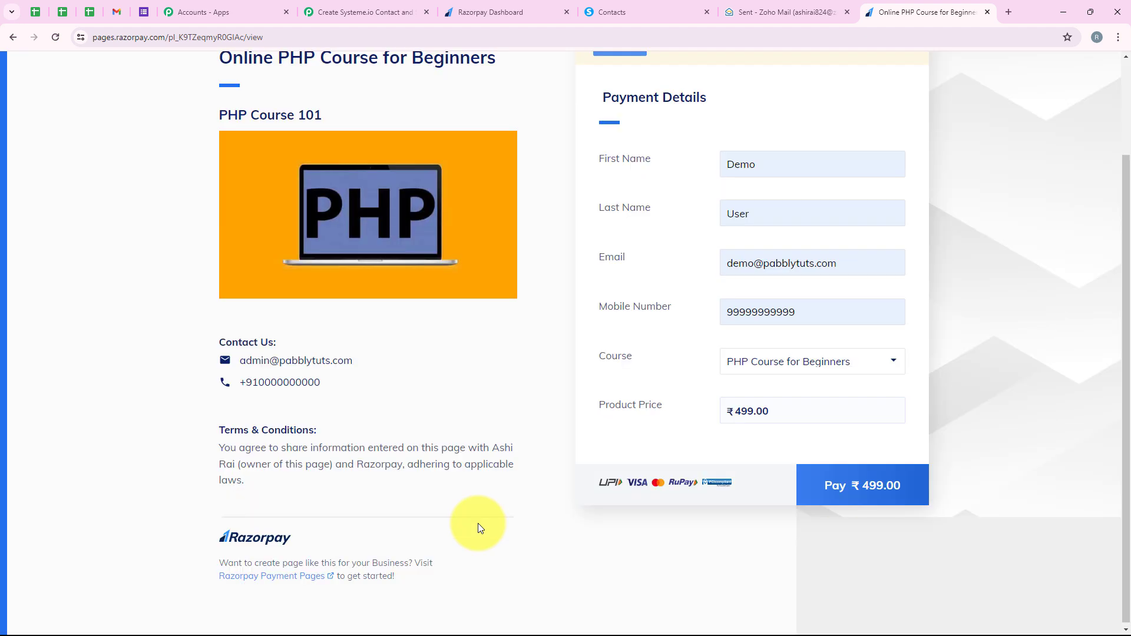
scroll(478, 523, "up", 2)
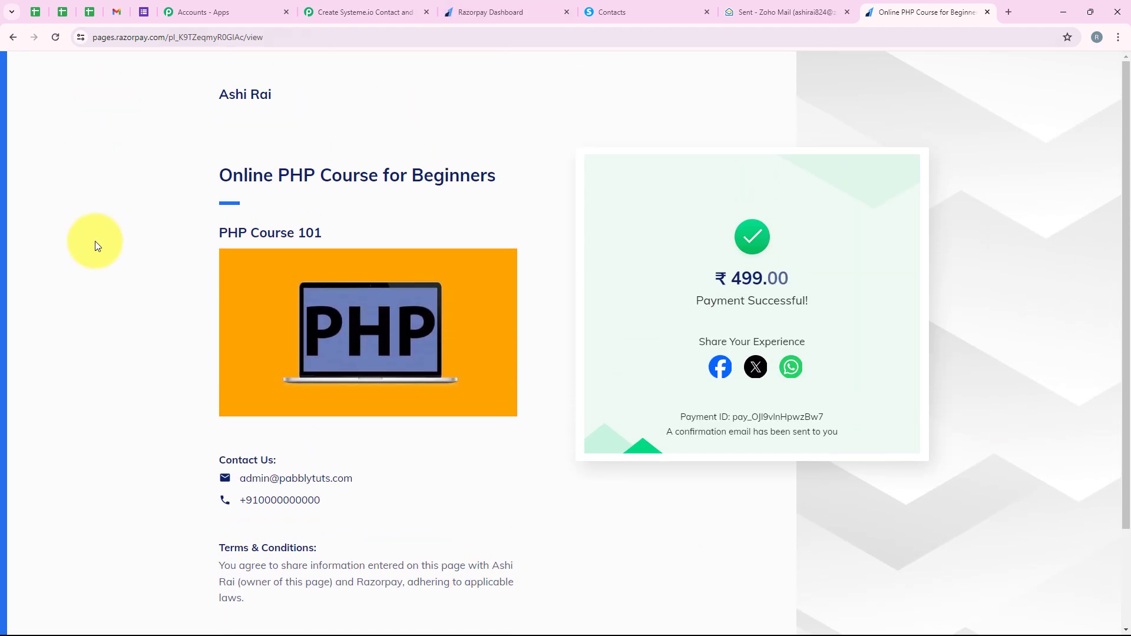
Step: Switch back to the Pabbly Connect workflow and examine the captured Razorpay response, including the customer's contact and course custom fields
left_click(363, 7)
scroll(778, 288, "down", 2)
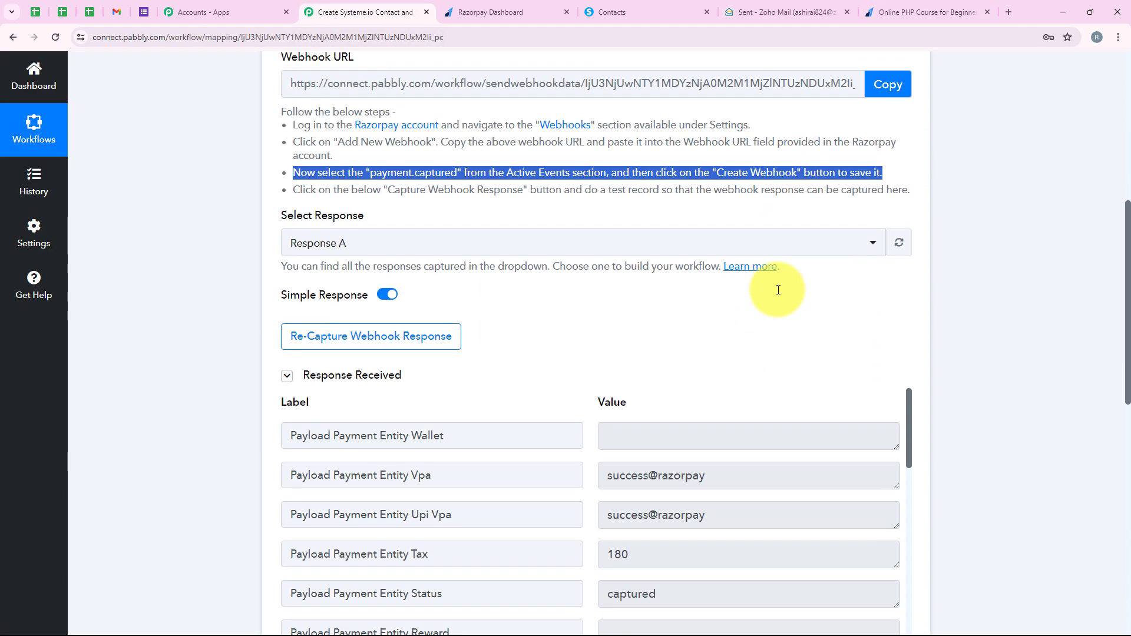
scroll(777, 290, "down", 4)
scroll(713, 303, "down", 3)
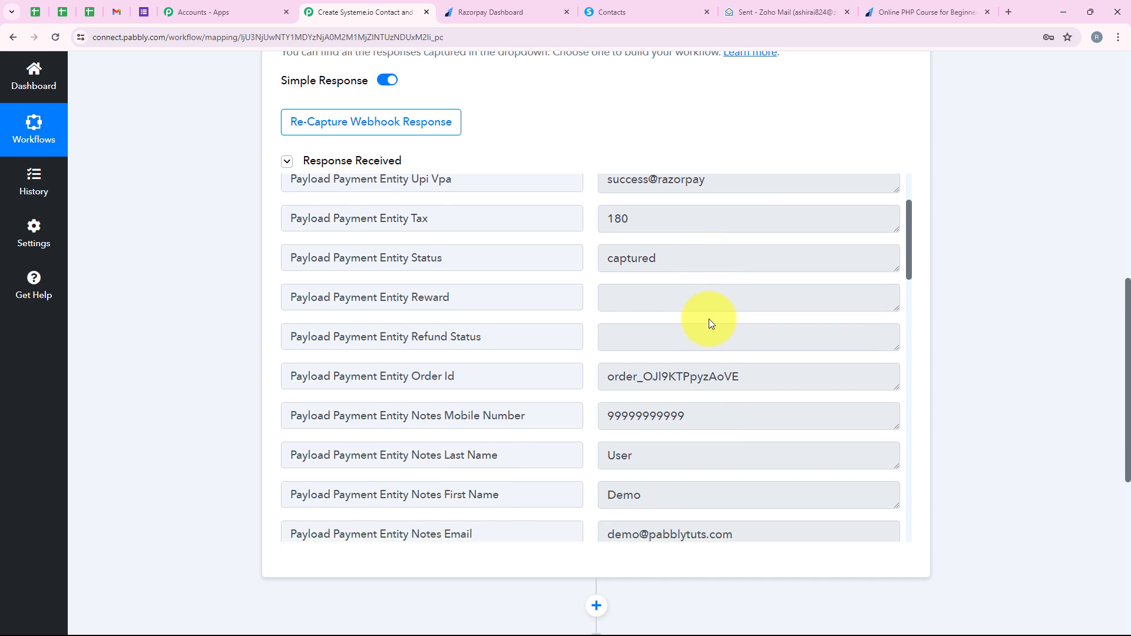
scroll(709, 319, "down", 3)
left_click_drag(695, 250, 576, 250)
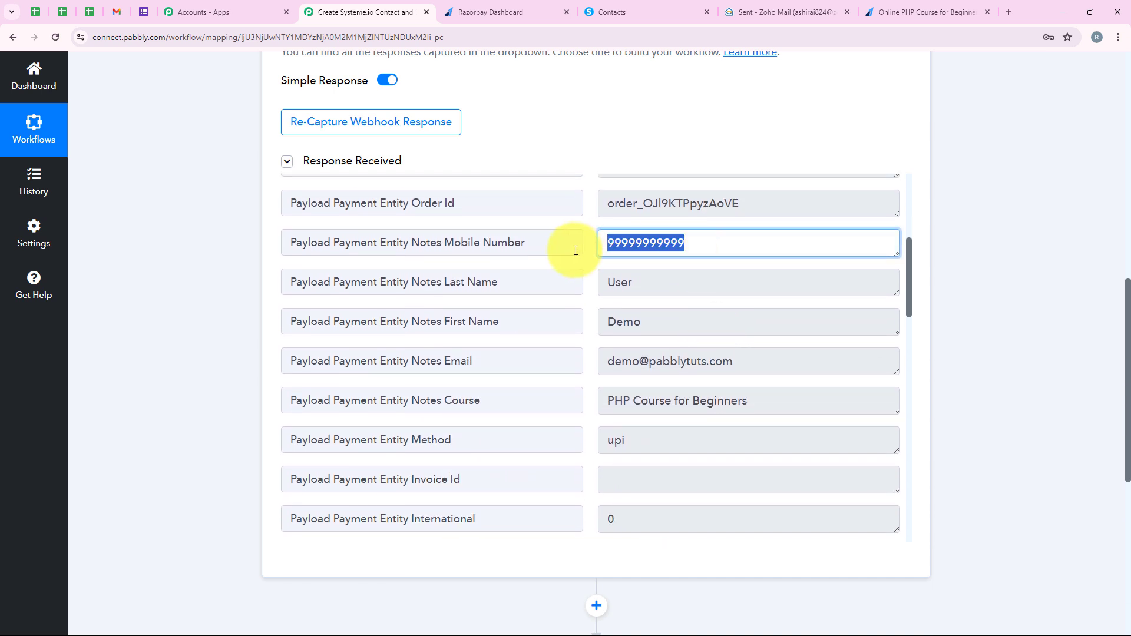
left_click_drag(662, 318, 539, 326)
left_click_drag(643, 283, 525, 293)
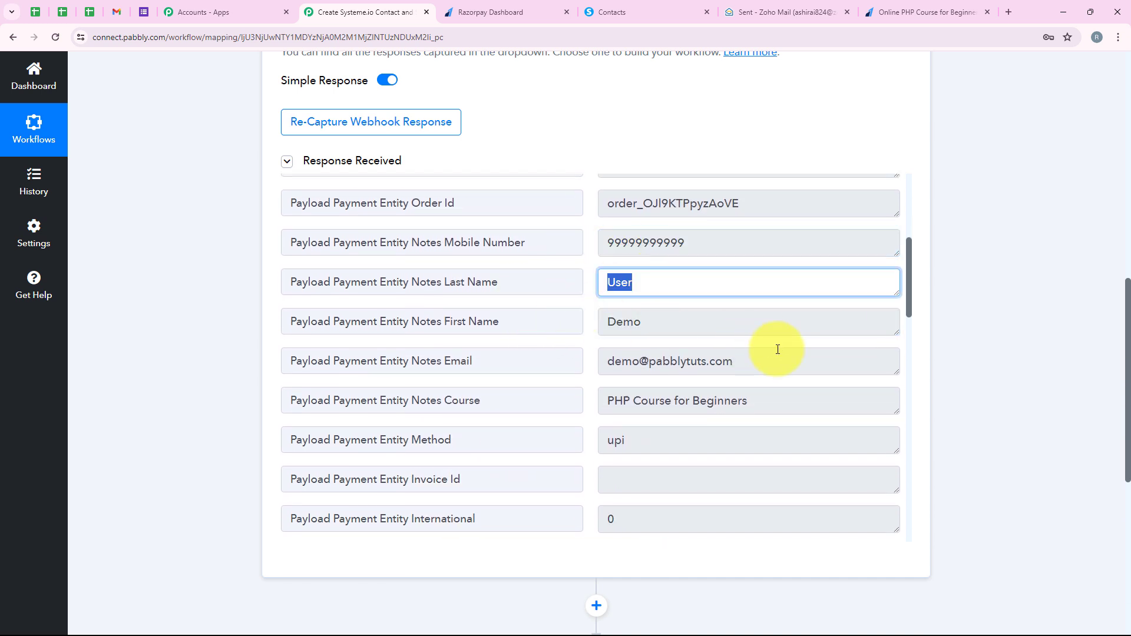
left_click_drag(584, 361, 588, 393)
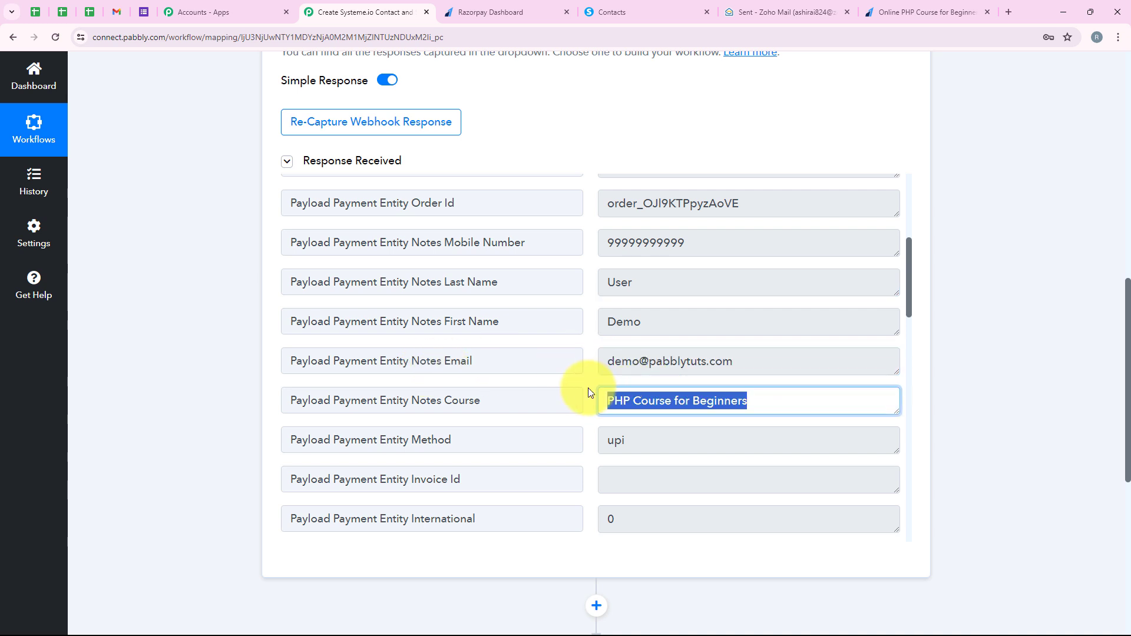
scroll(500, 399, "down", 5)
scroll(969, 296, "down", 4)
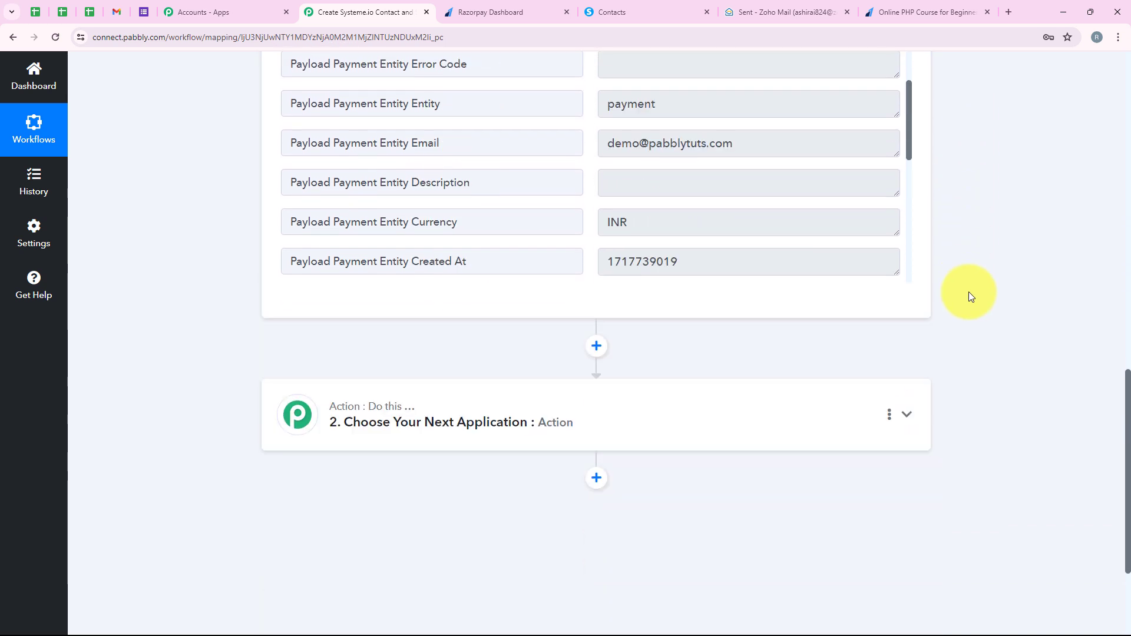
scroll(969, 295, "down", 2)
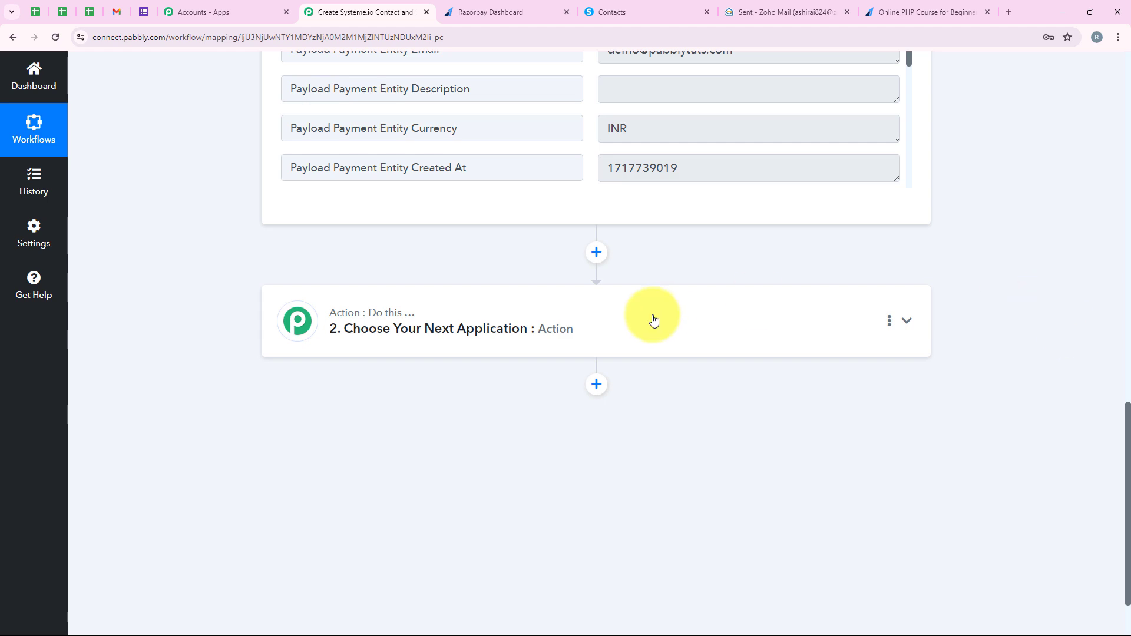
Step: Set up the second workflow step as Filter (Pabbly) with the Filter Values action event and connect it
left_click(444, 346)
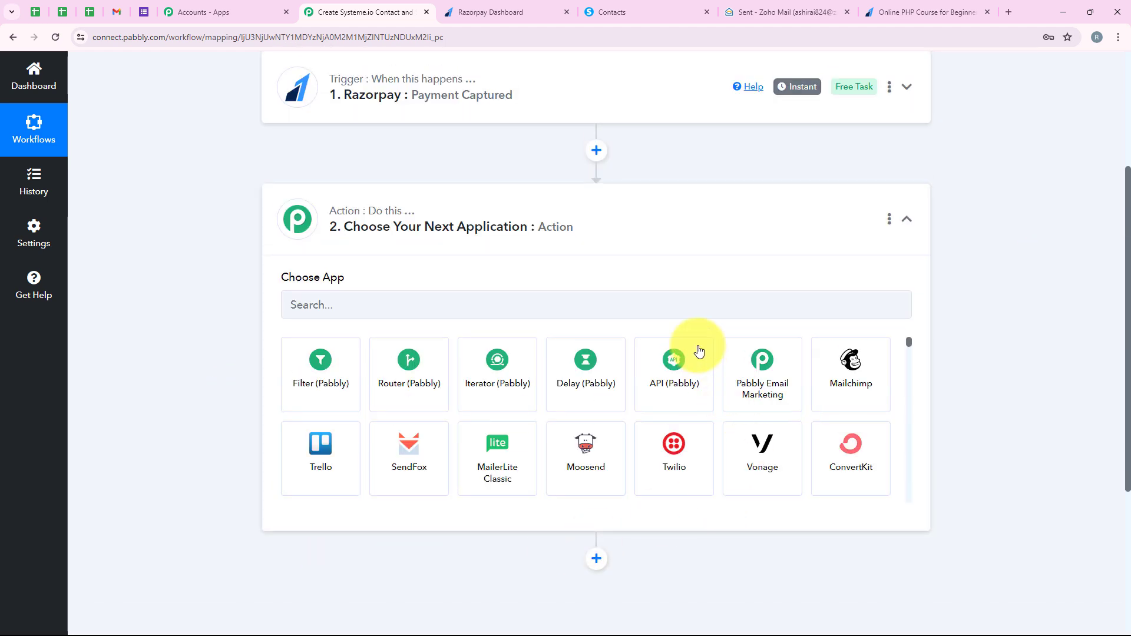
left_click(348, 300)
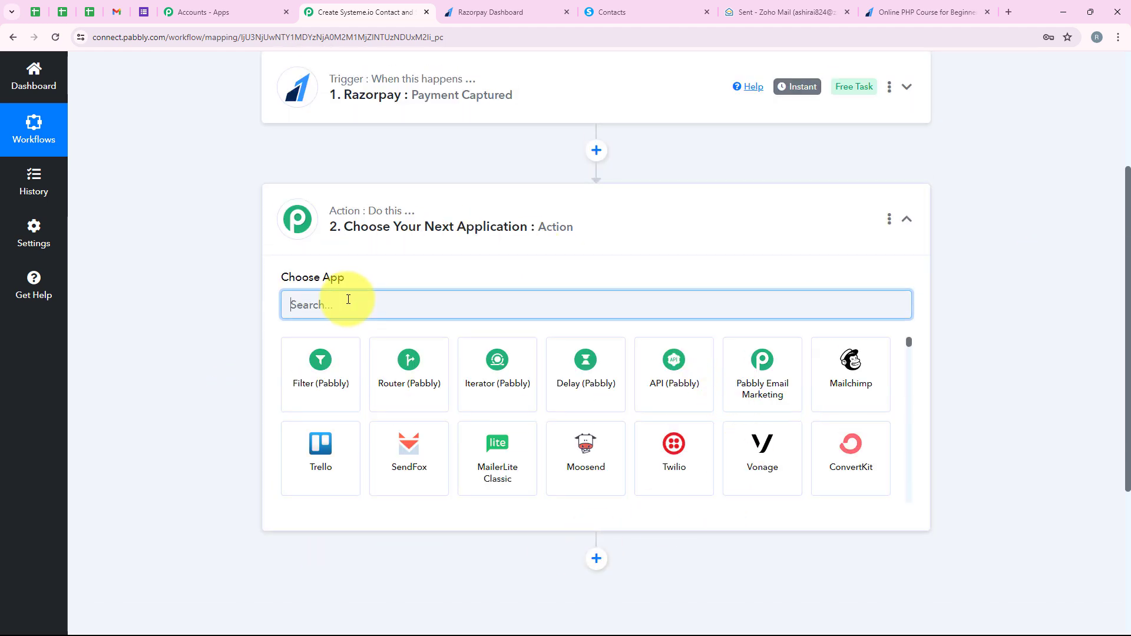
type("Fil")
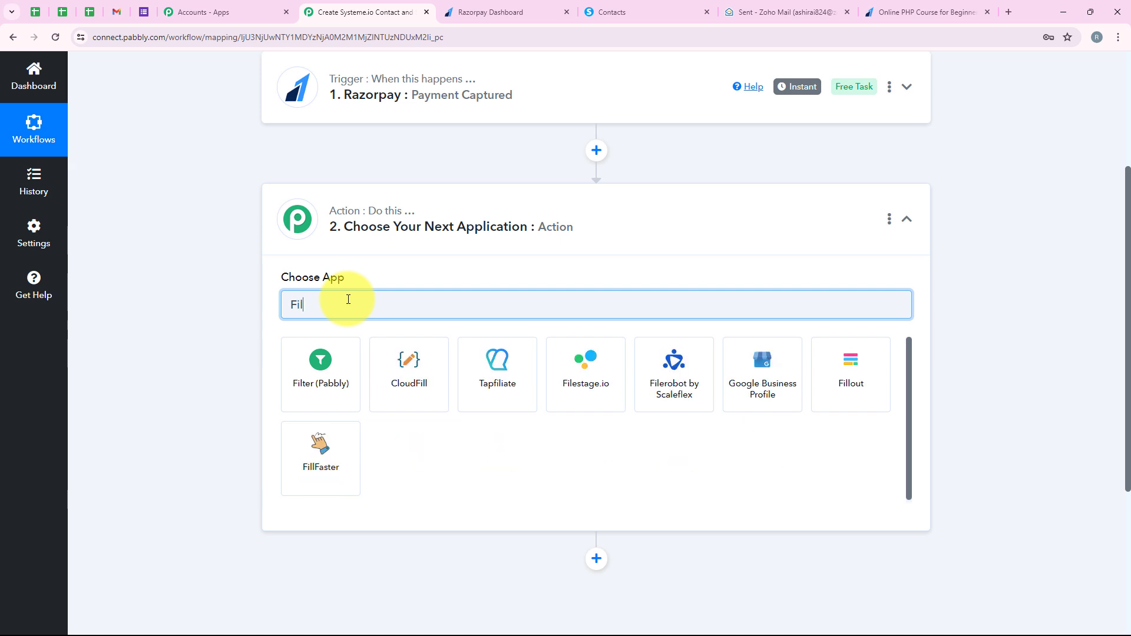
type("ter")
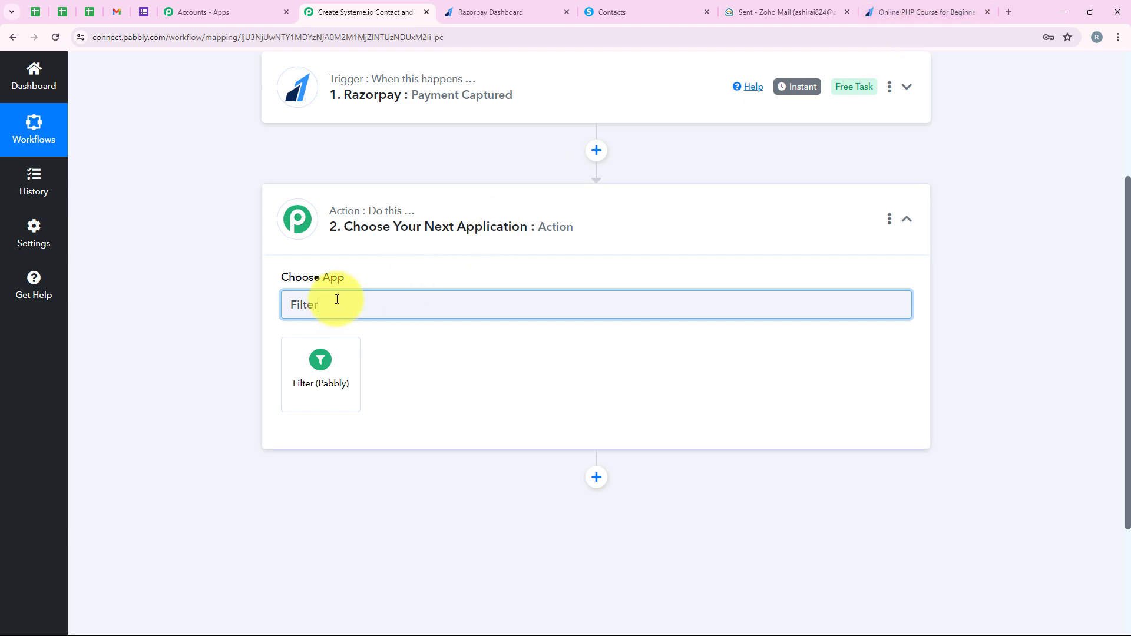
left_click(323, 370)
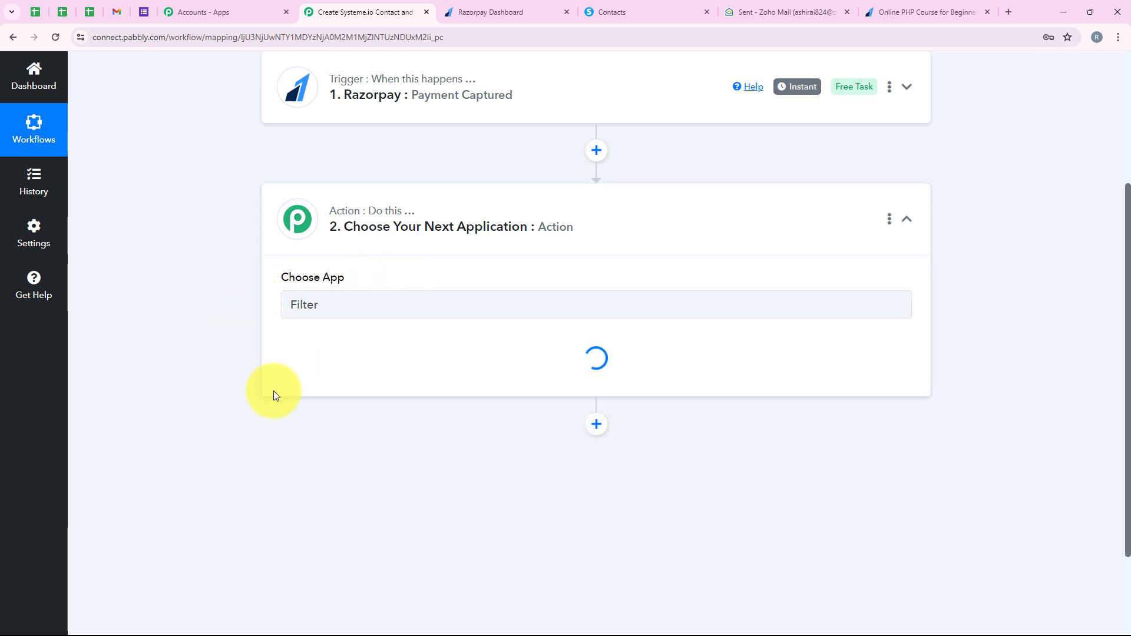
left_click(373, 371)
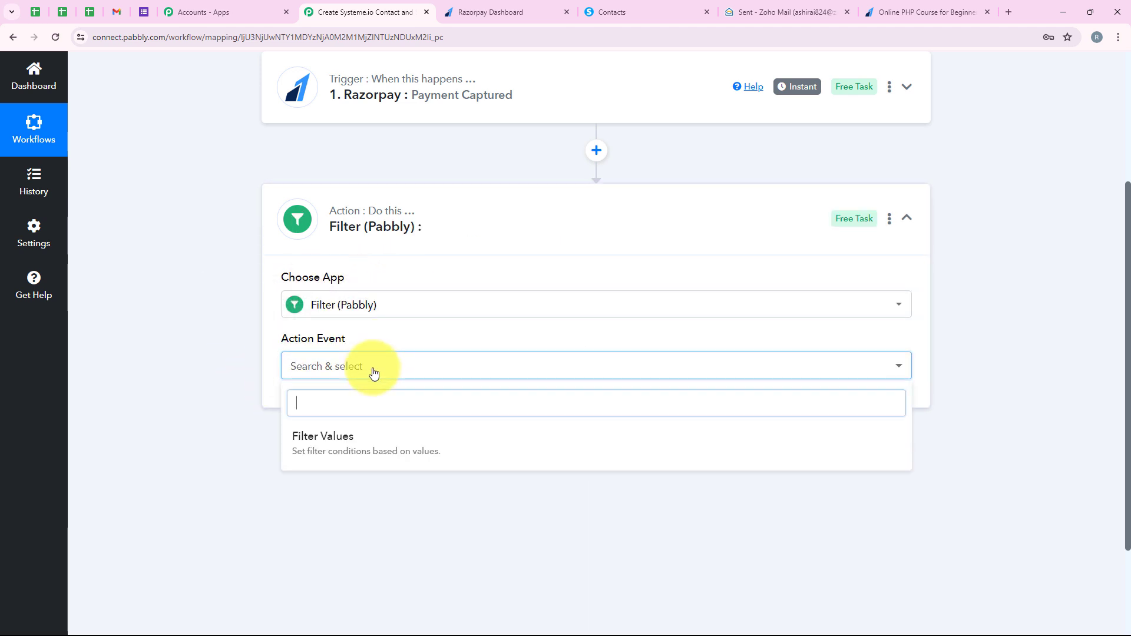
left_click(359, 439)
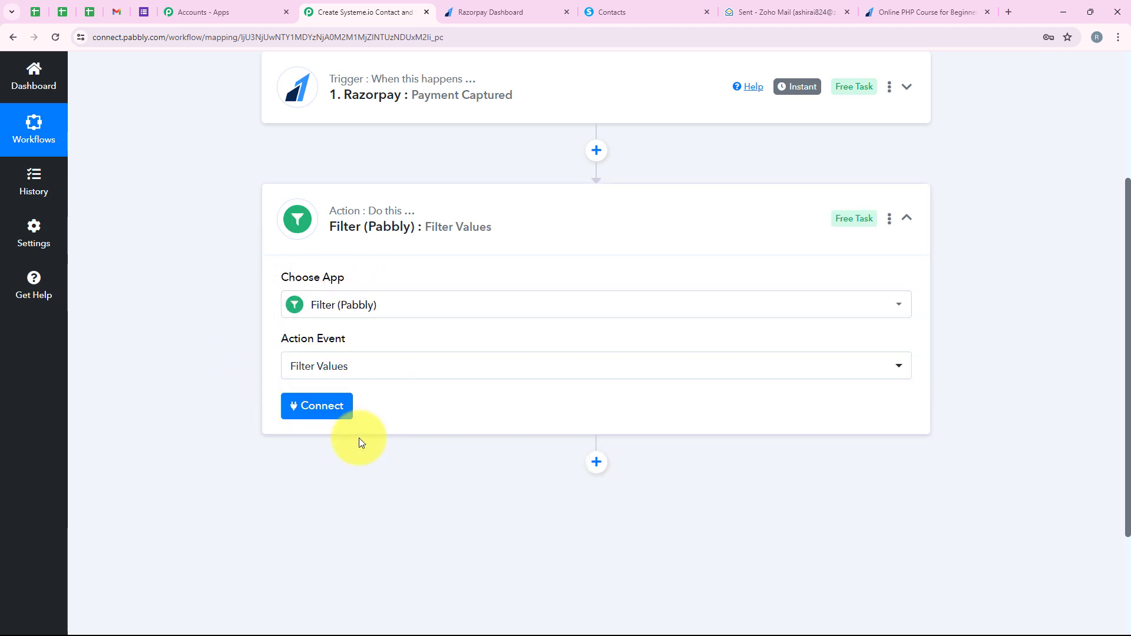
left_click(326, 421)
Step: Define the filter condition as Payload Payment Entity Notes Course equal to PHP Course for Beginners, then save it and send a test request
scroll(284, 277, "down", 3)
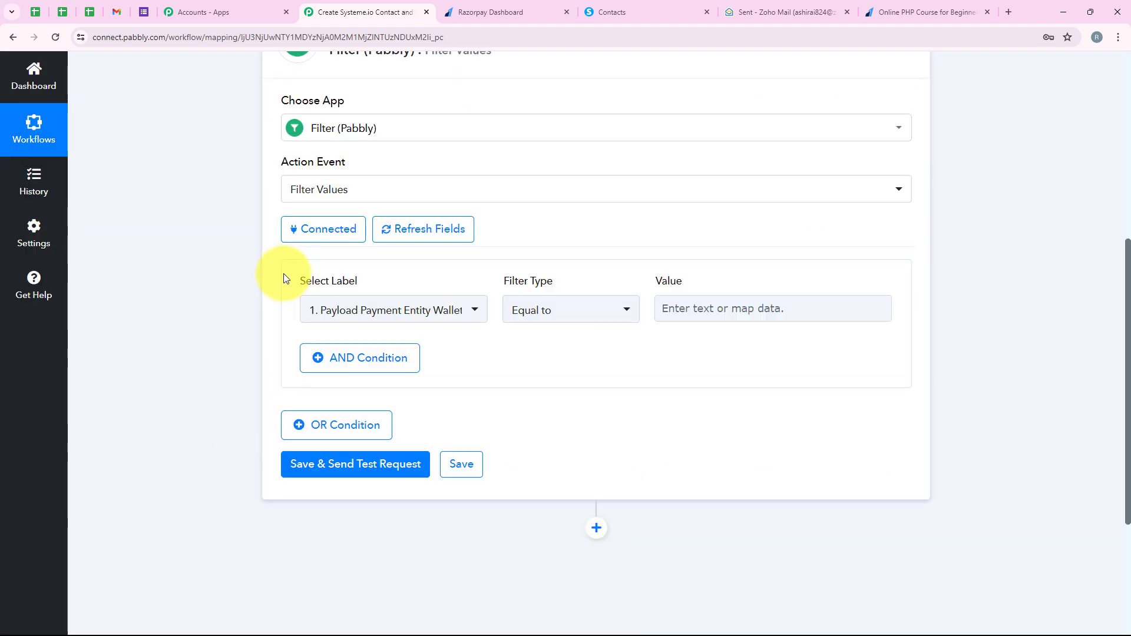
left_click_drag(284, 278, 366, 298)
left_click(372, 309)
scroll(545, 462, "down", 4)
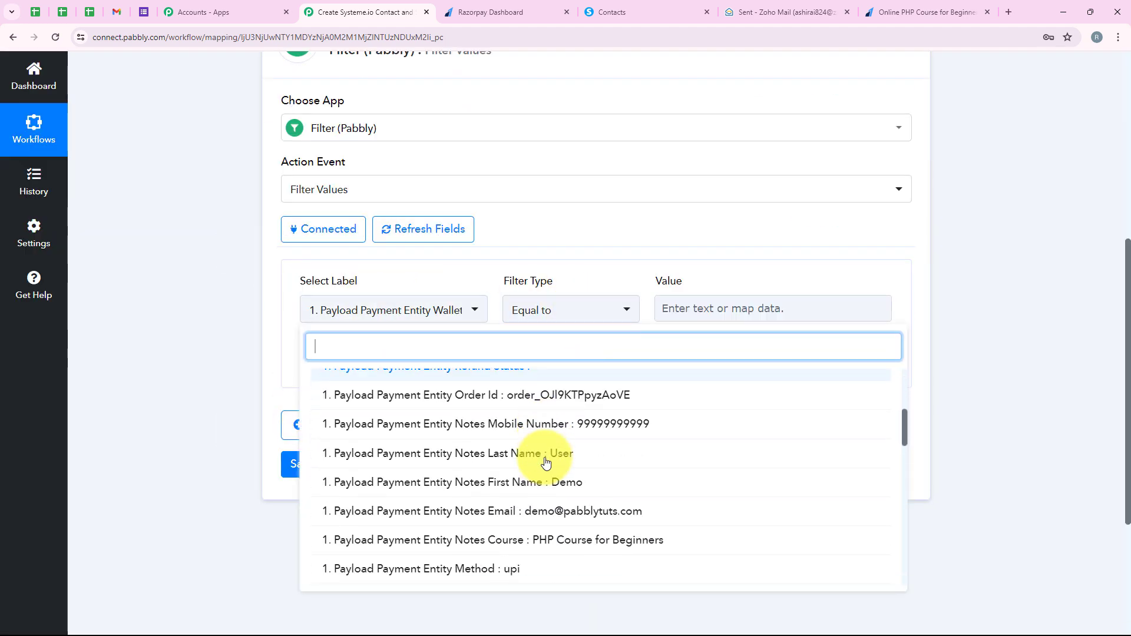
scroll(545, 463, "down", 1)
left_click(554, 475)
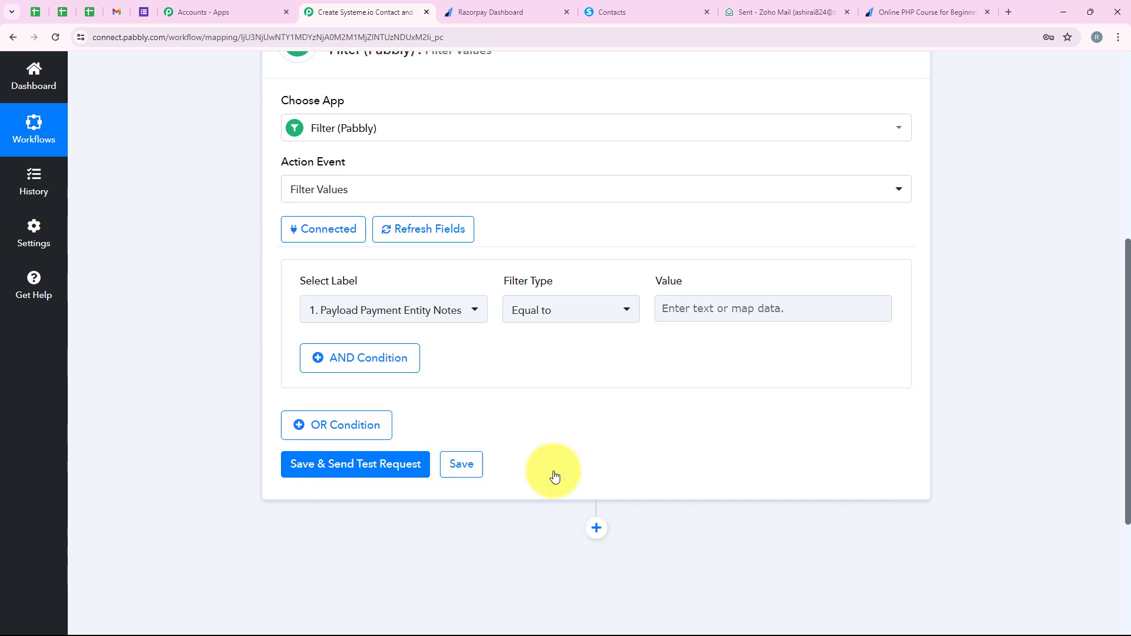
left_click(560, 314)
left_click(546, 384)
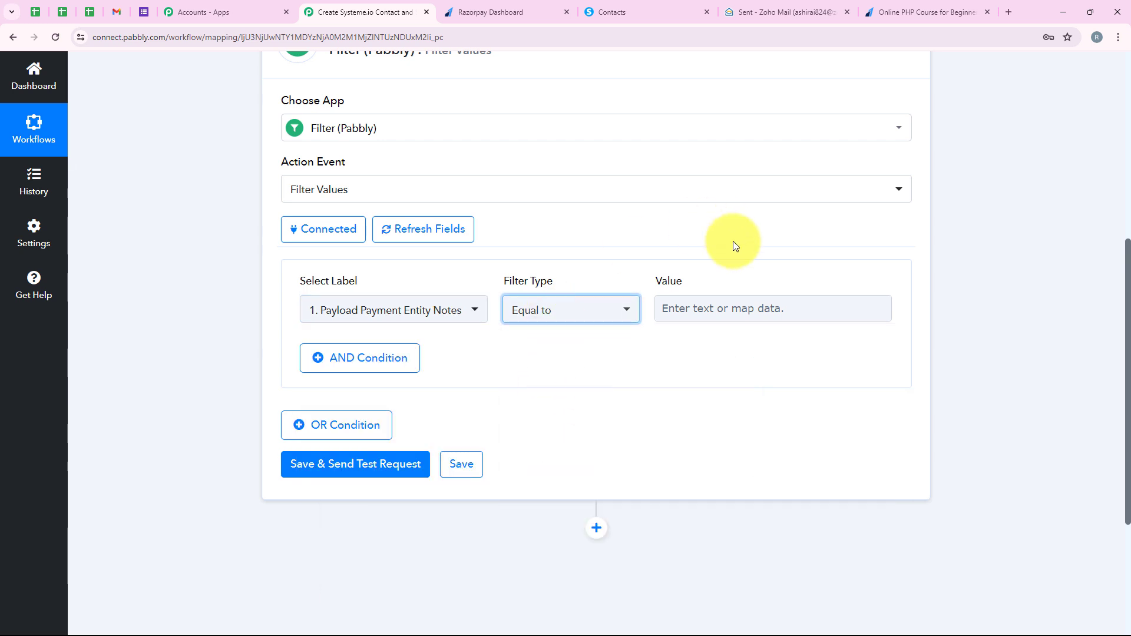
left_click(740, 308)
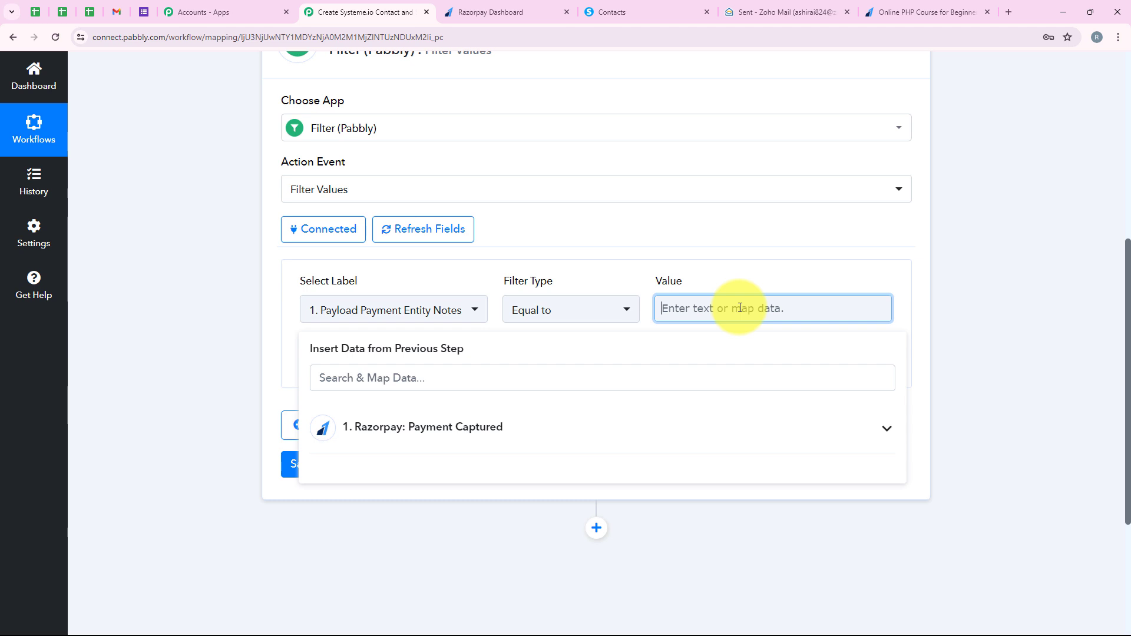
type("PHP Course for Beginners")
left_click(947, 298)
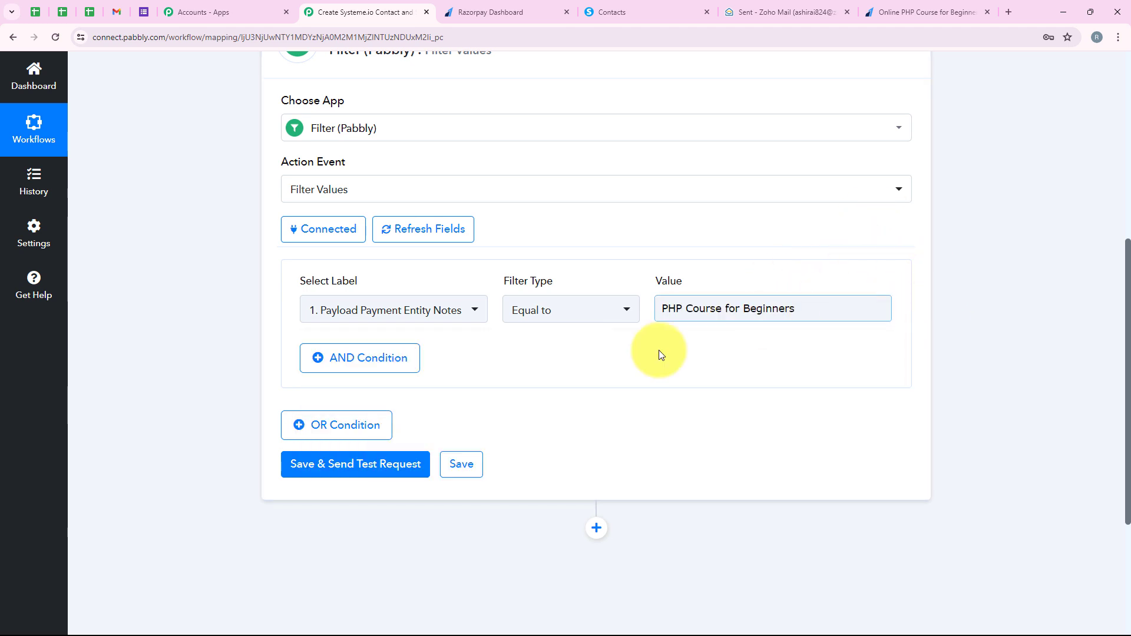
left_click(371, 470)
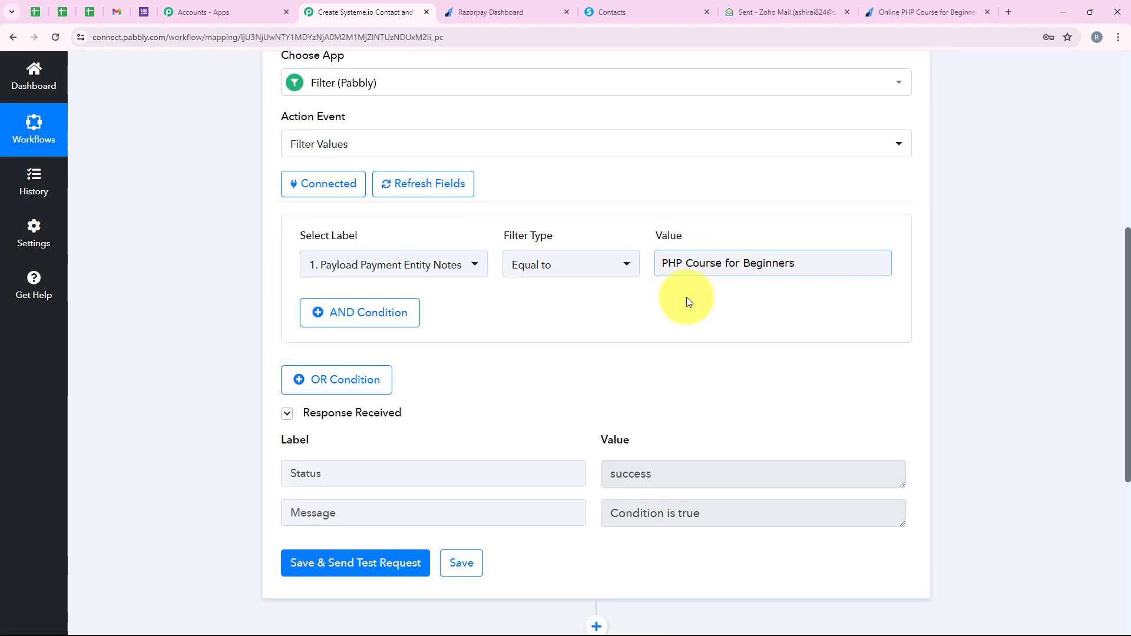
Step: Examine the filter's test response status and message against the course name used in the condition
left_click_drag(295, 340, 377, 340)
left_click_drag(677, 335, 574, 340)
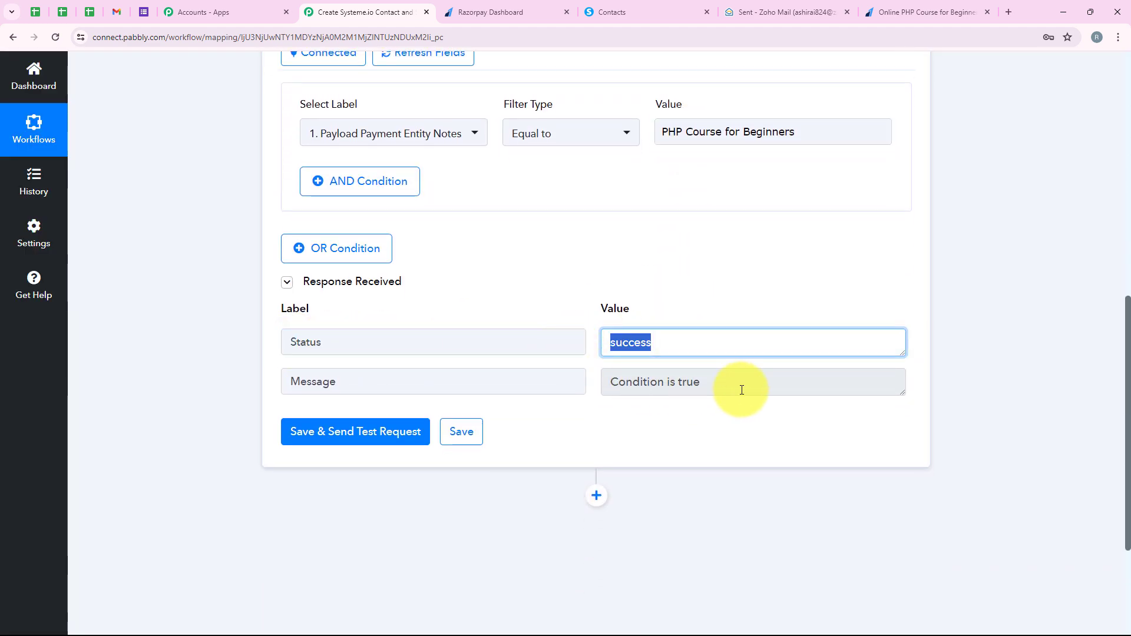
left_click_drag(752, 392, 561, 420)
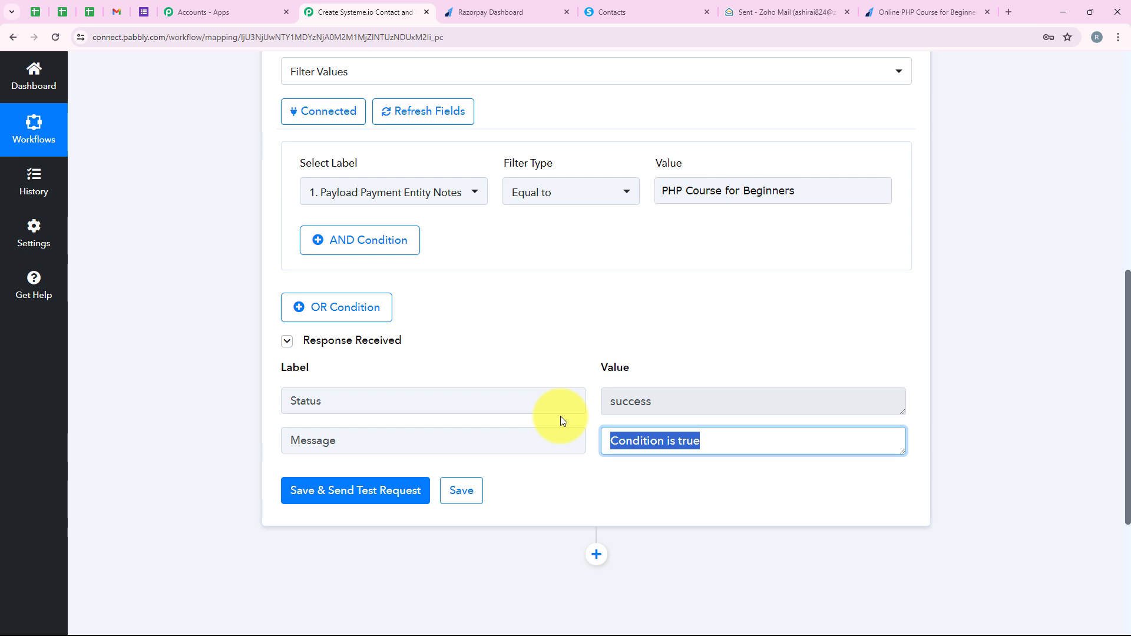
scroll(561, 416, "up", 4)
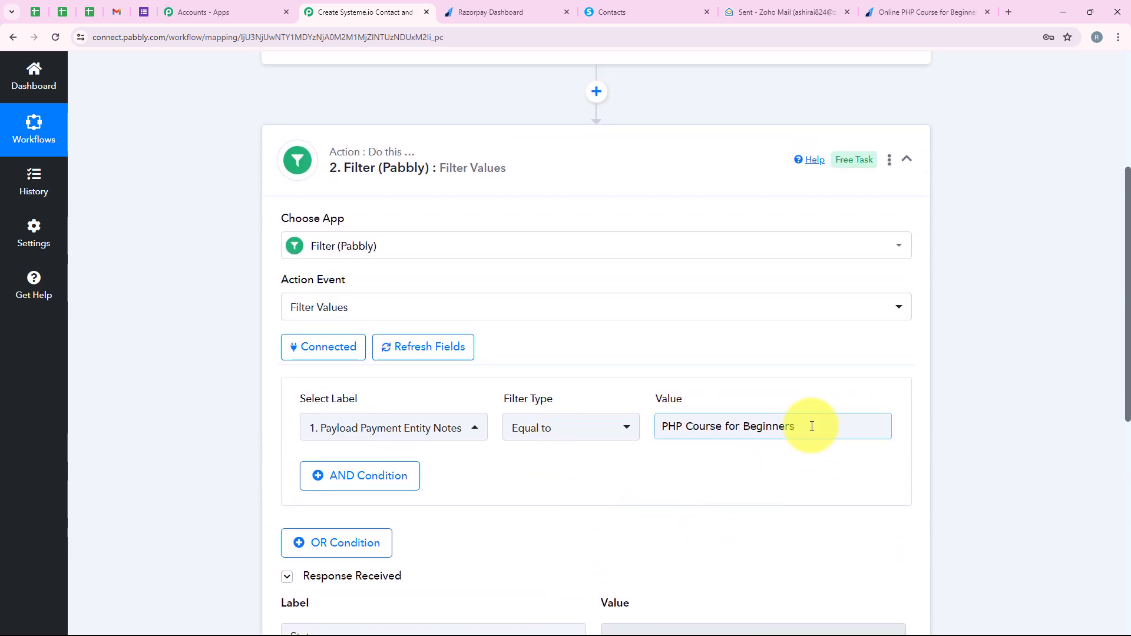
scroll(812, 427, "down", 1)
left_click_drag(823, 366, 731, 343)
scroll(946, 332, "down", 2)
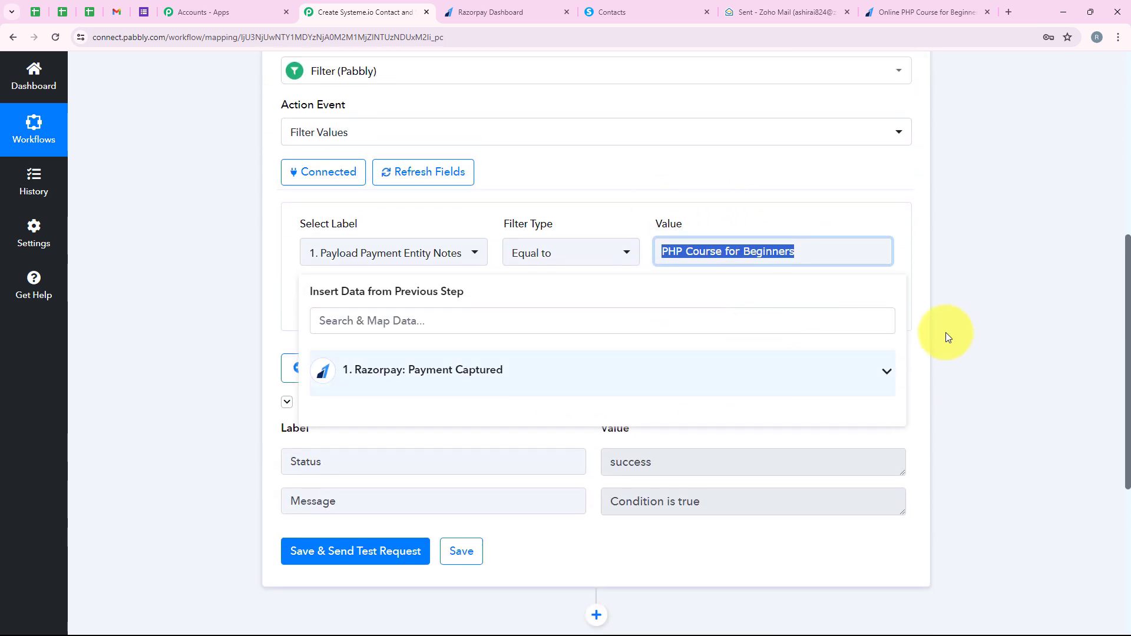
left_click(949, 331)
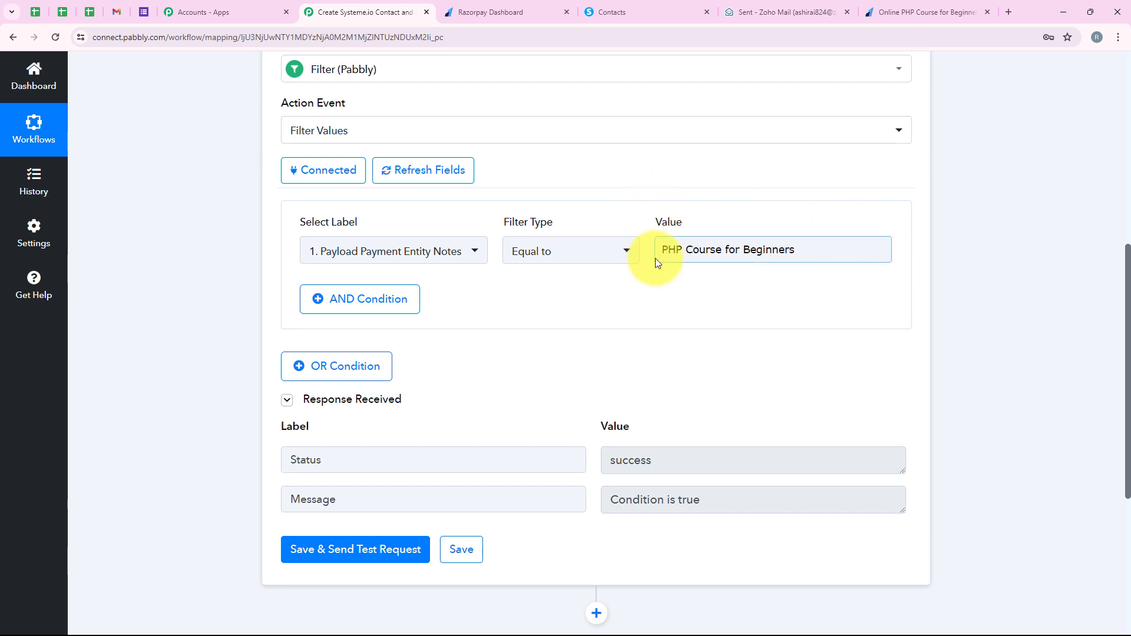
scroll(744, 323, "down", 3)
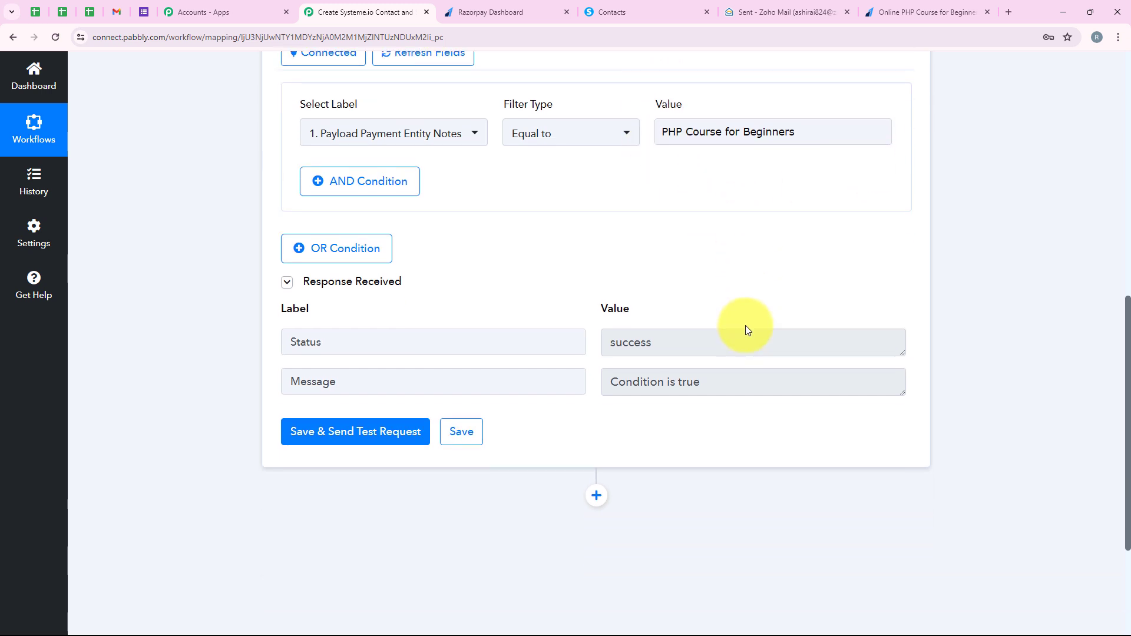
scroll(746, 400, "up", 2)
scroll(748, 412, "down", 4)
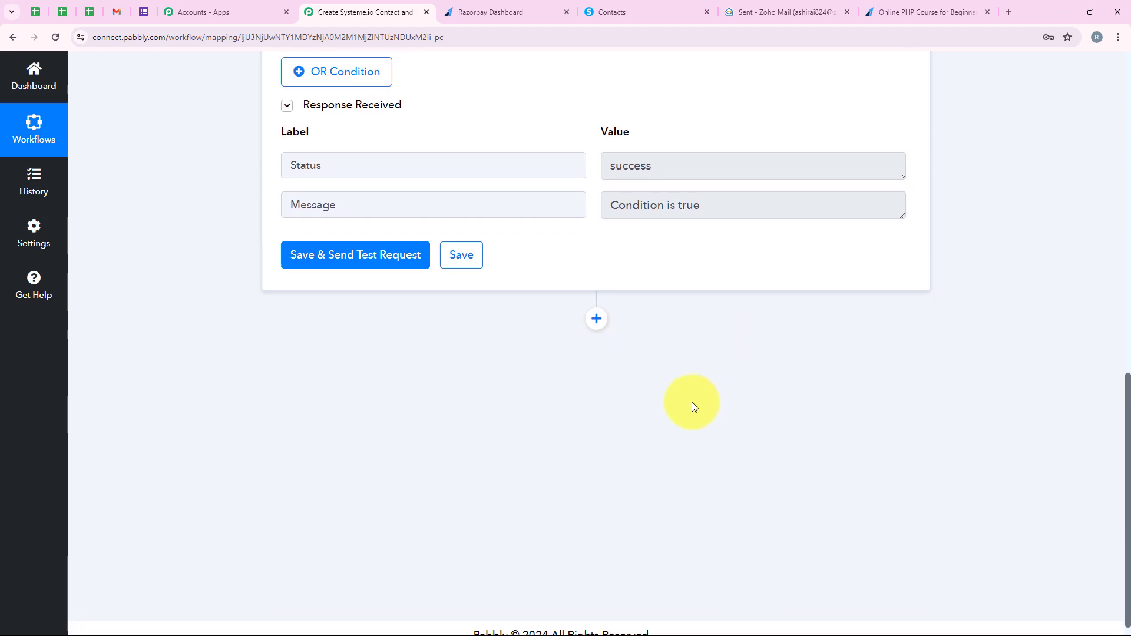
Step: Add a Systeme.io action after the filter with the Create Contact with Custom Field event and choose to add a new connection
left_click(596, 319)
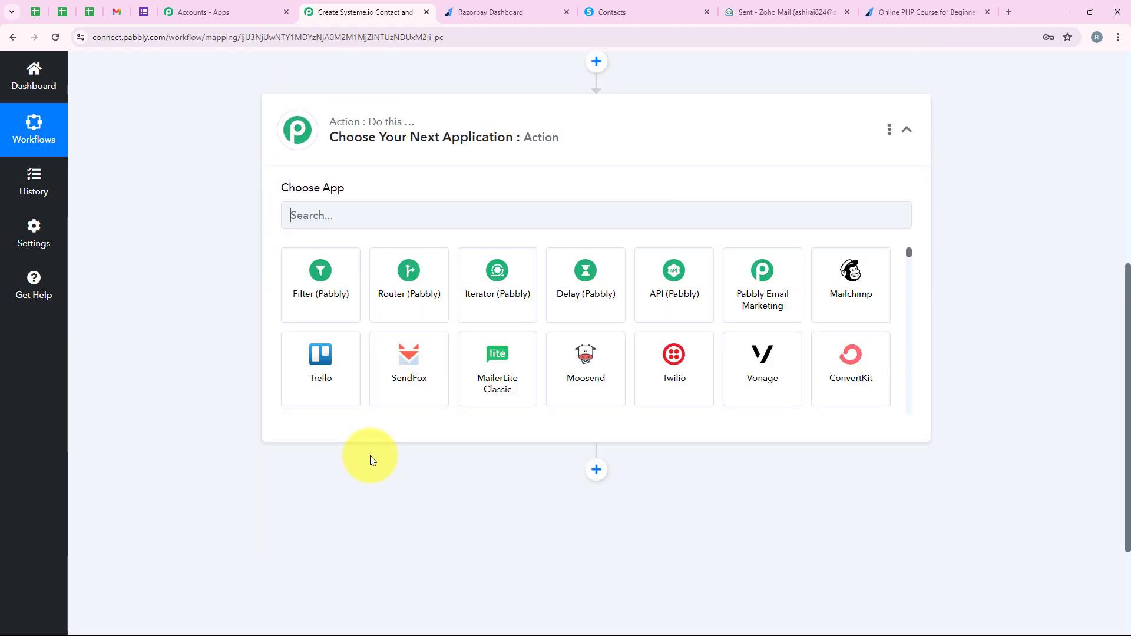
type("S")
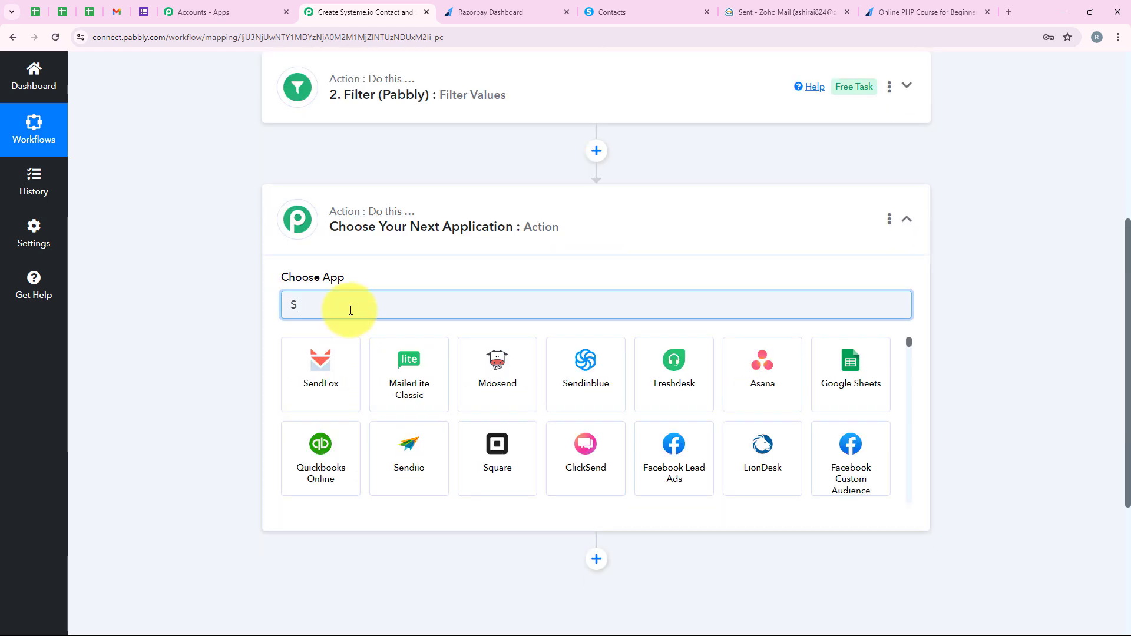
type("ysteme.io")
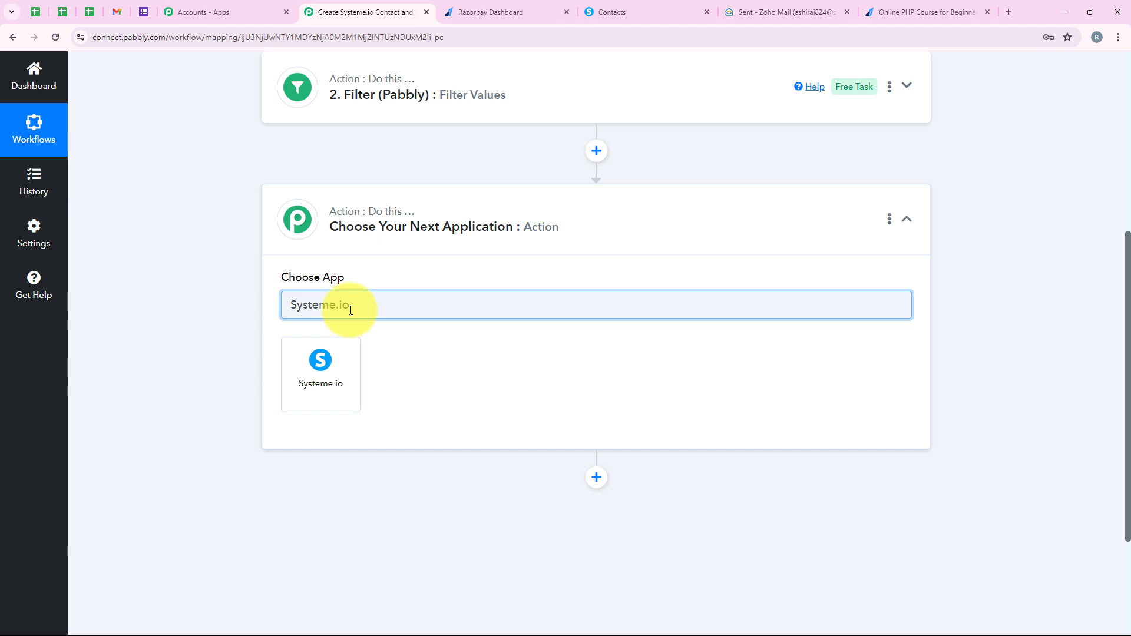
left_click(319, 384)
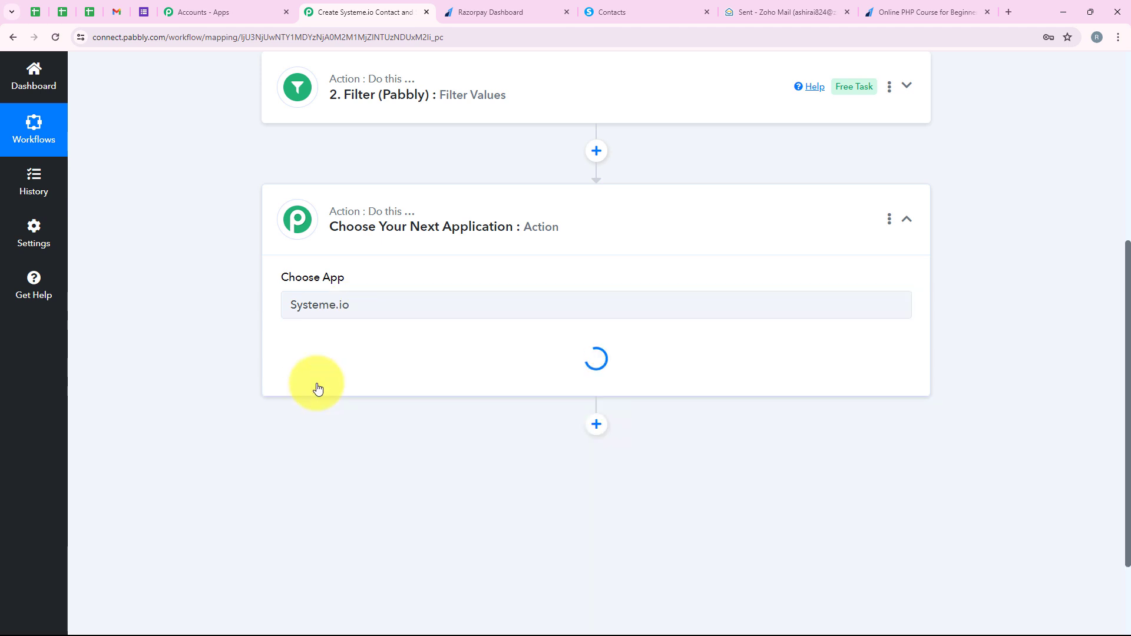
left_click(354, 366)
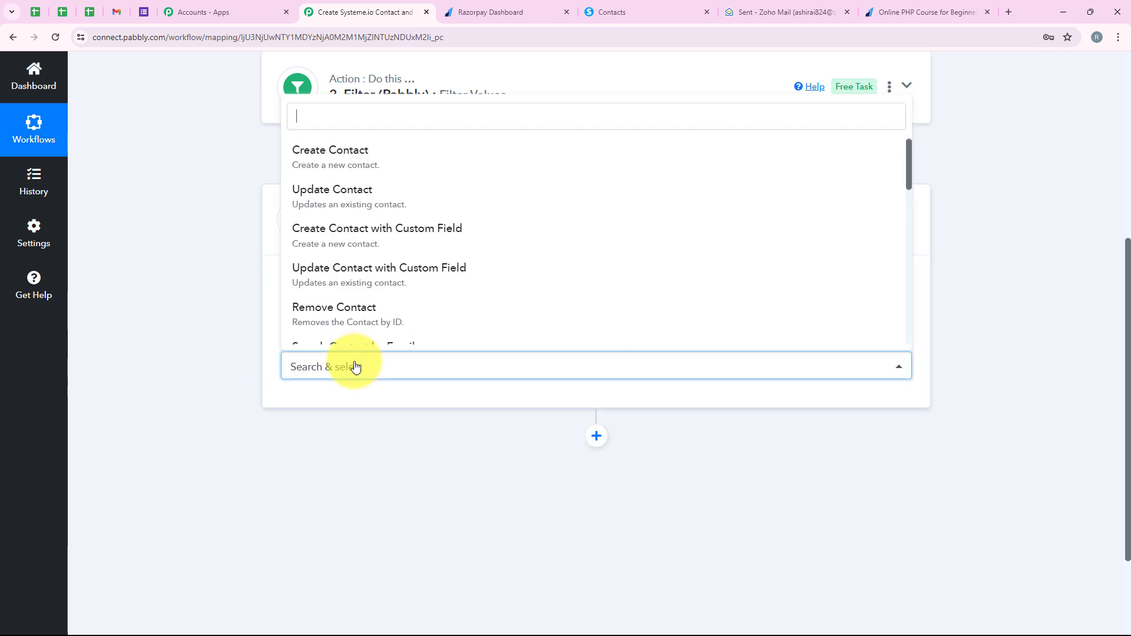
left_click(359, 231)
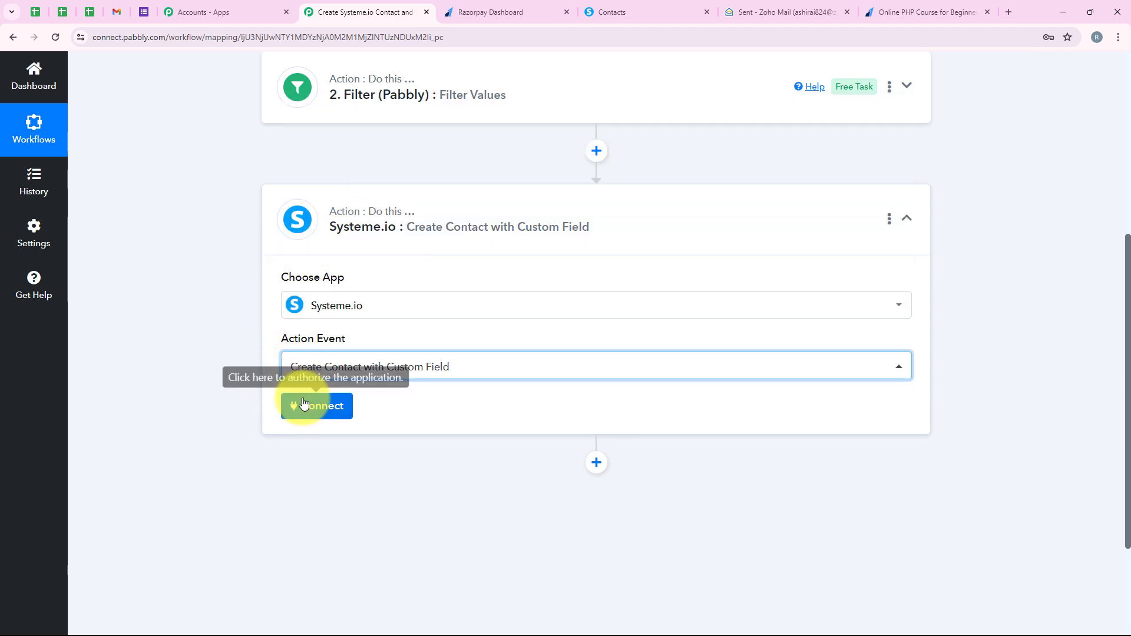
left_click(304, 405)
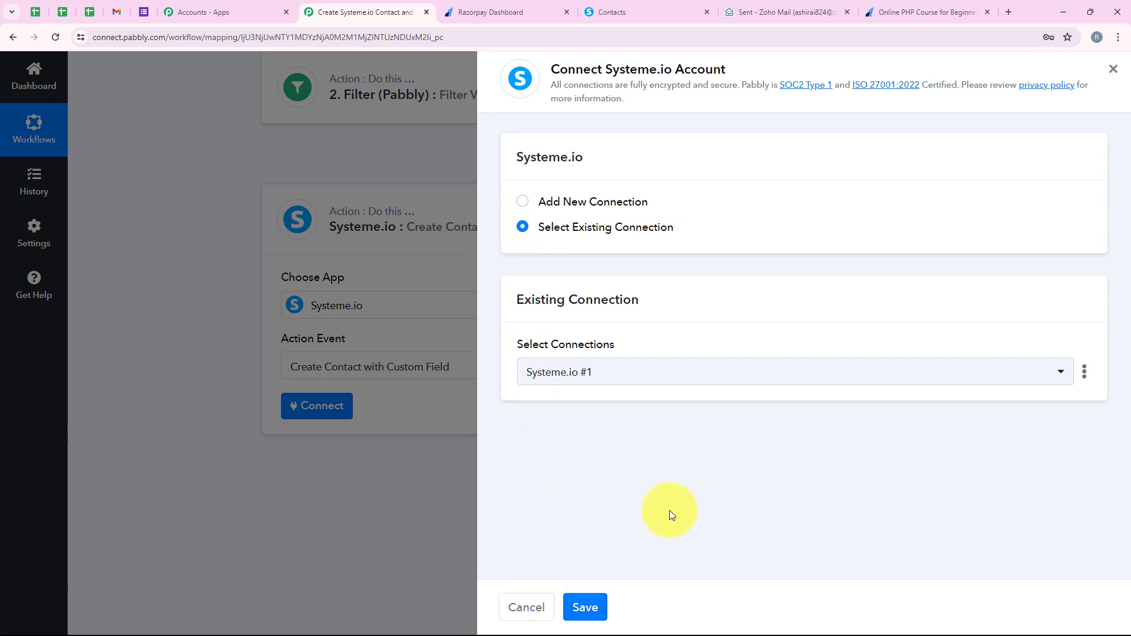
left_click(523, 202)
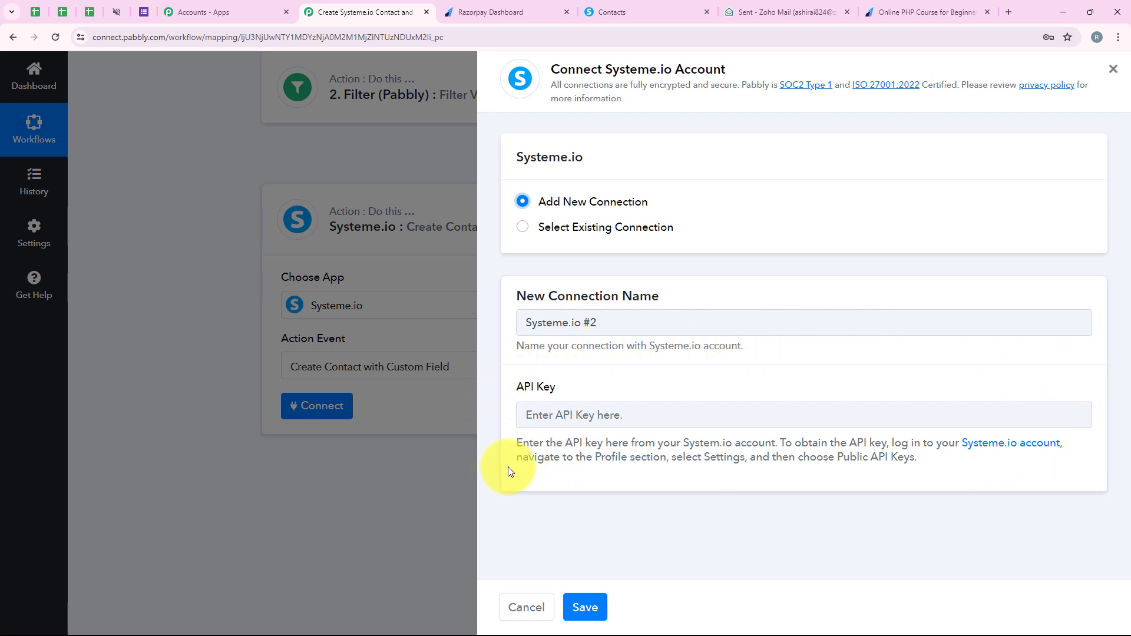
Step: Switch to the Systeme.io account and open the Public API keys page in the profile settings
left_click(629, 7)
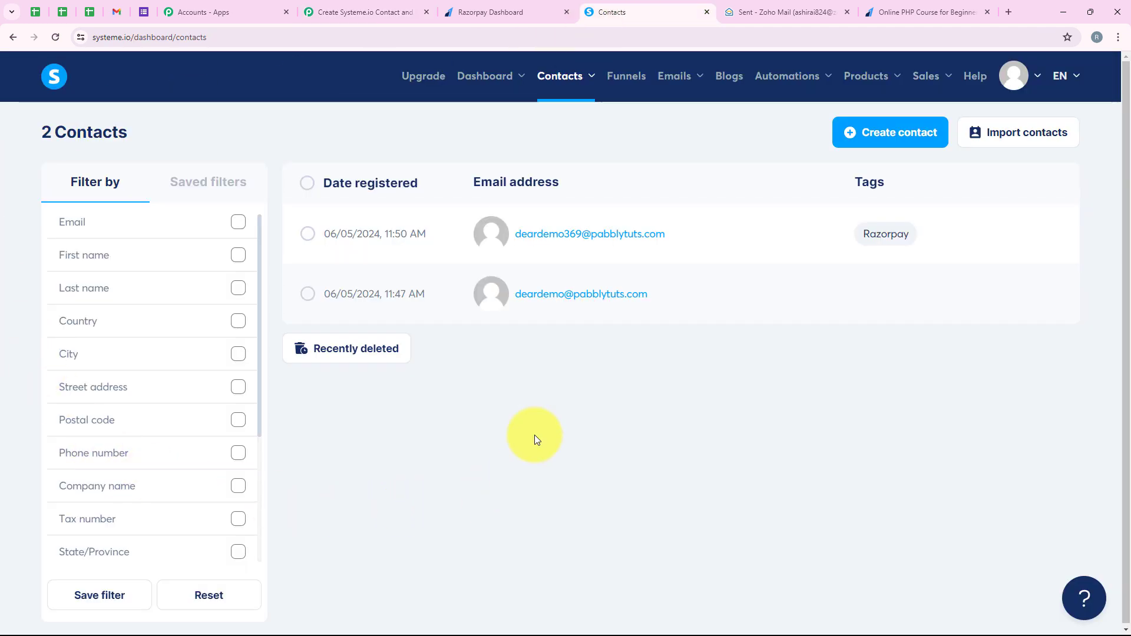
mouse_move(487, 76)
left_click(487, 120)
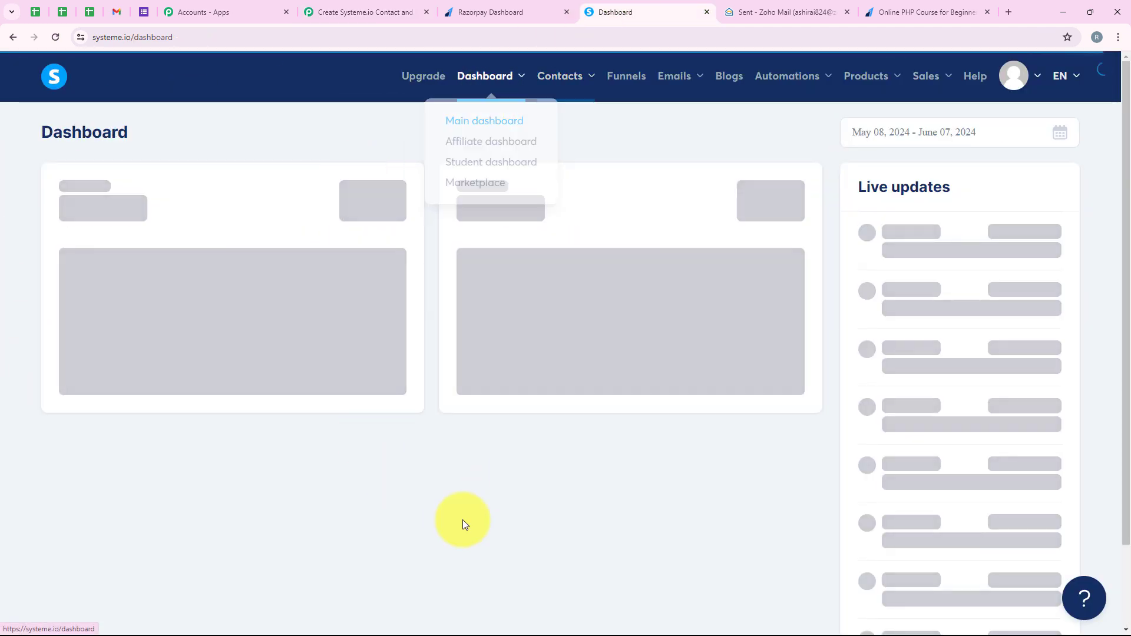
mouse_move(1011, 81)
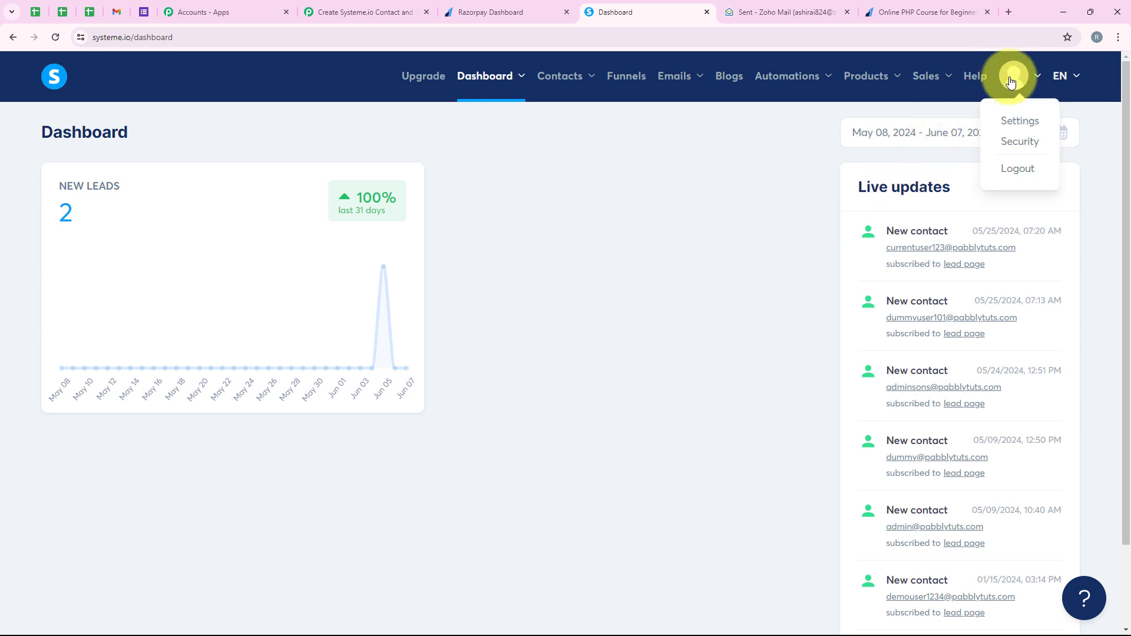
left_click(1018, 120)
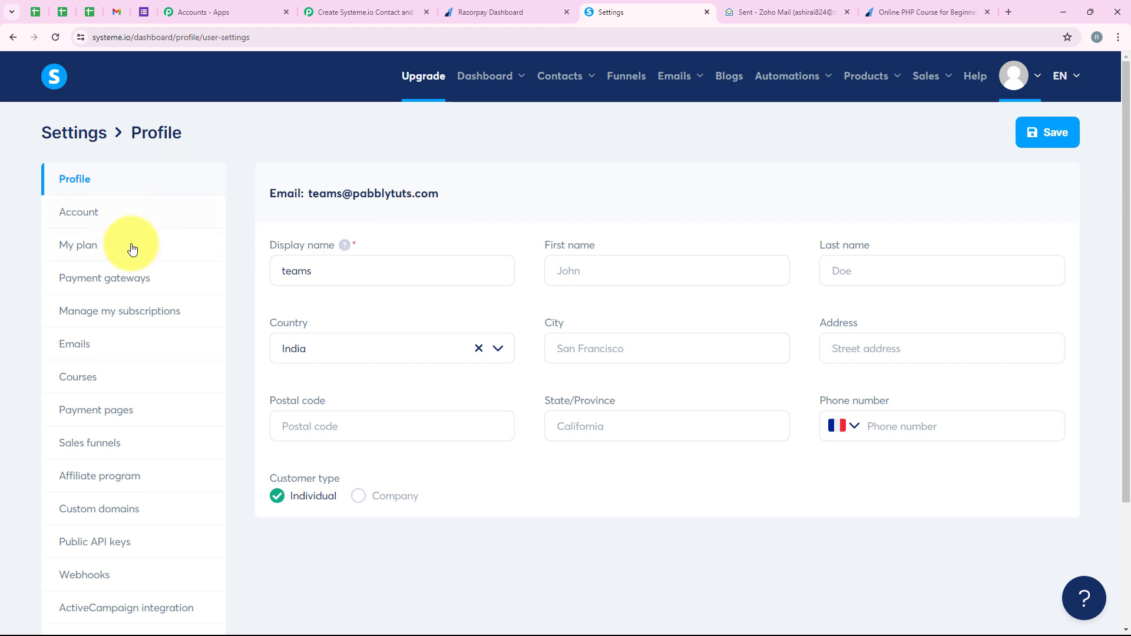
scroll(112, 410, "down", 2)
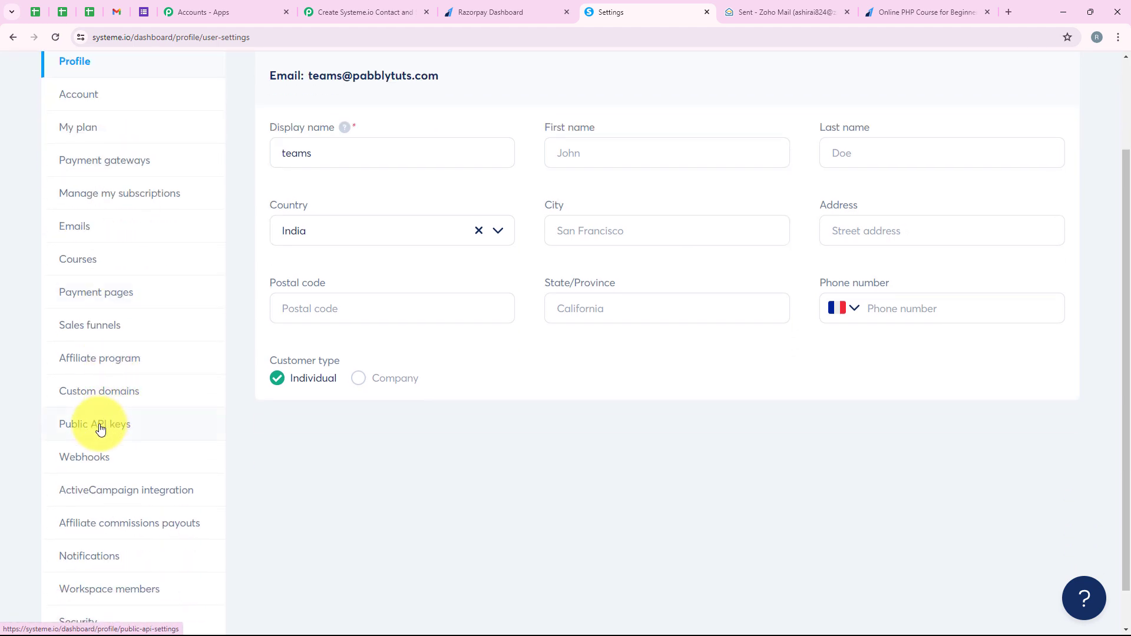
left_click(100, 428)
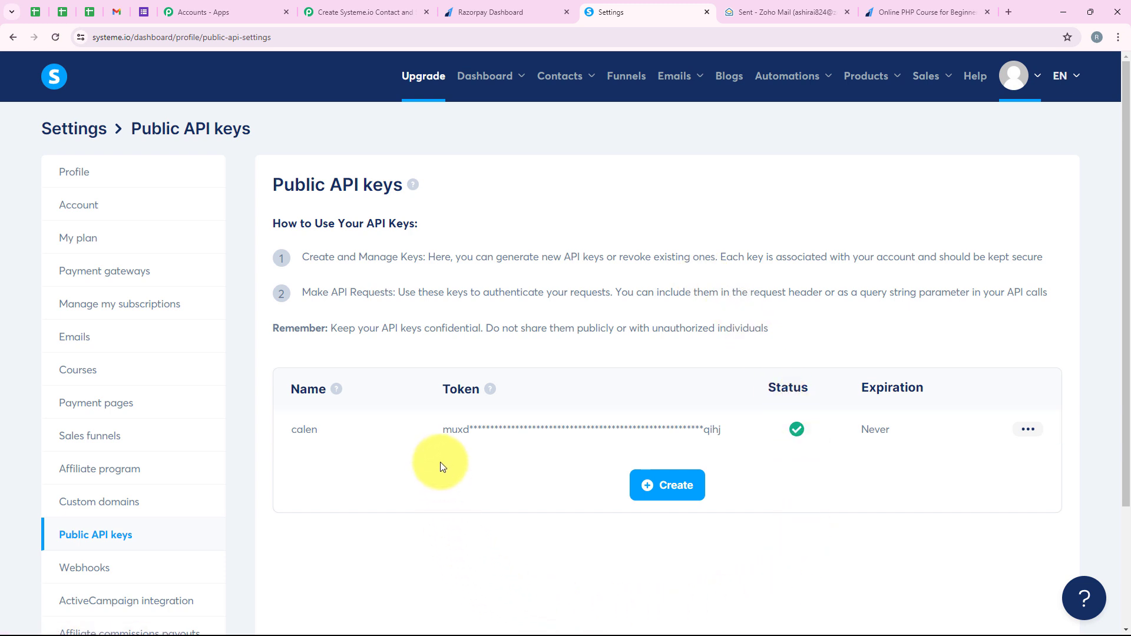
Step: Create a public API key named Test with an expiration of July 24, 2024 at 00:00 and save it
scroll(437, 444, "down", 2)
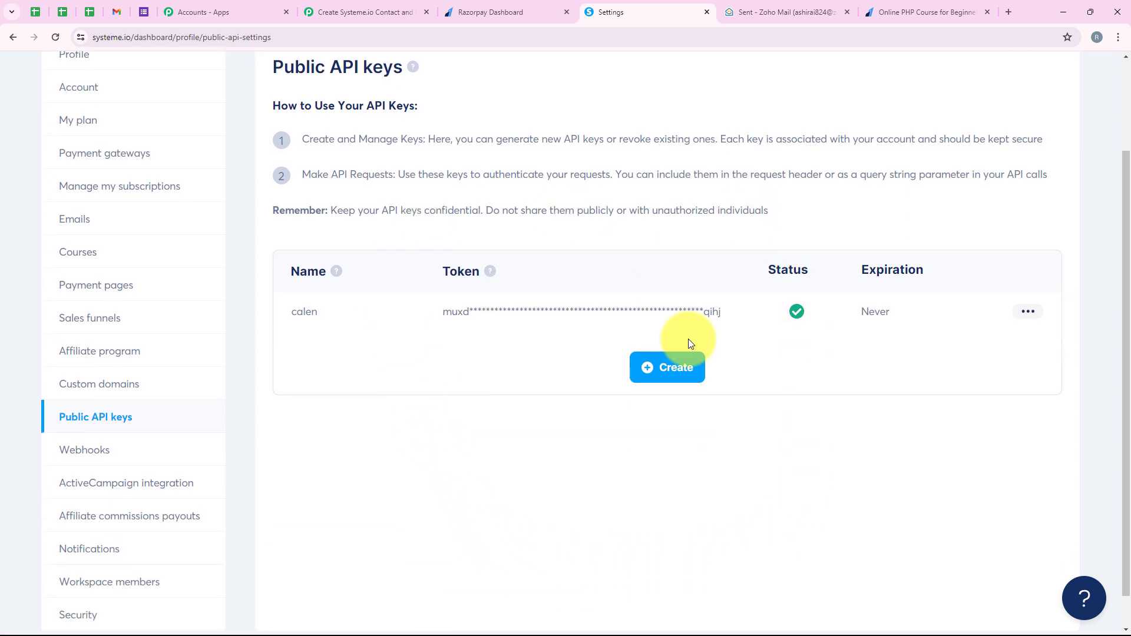
left_click(683, 384)
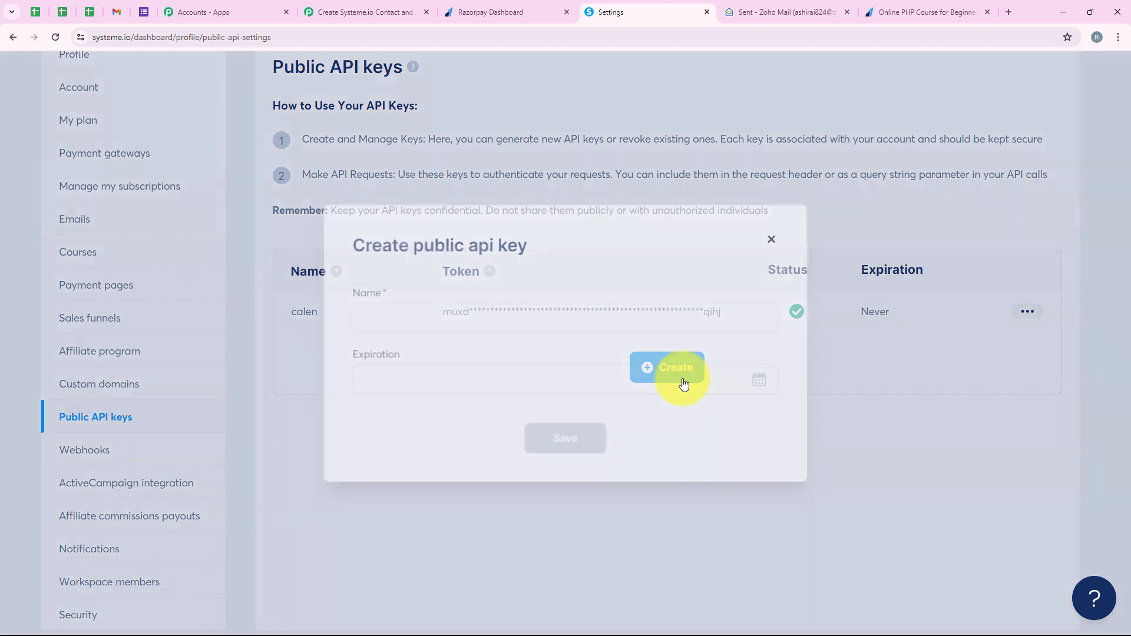
left_click(369, 310)
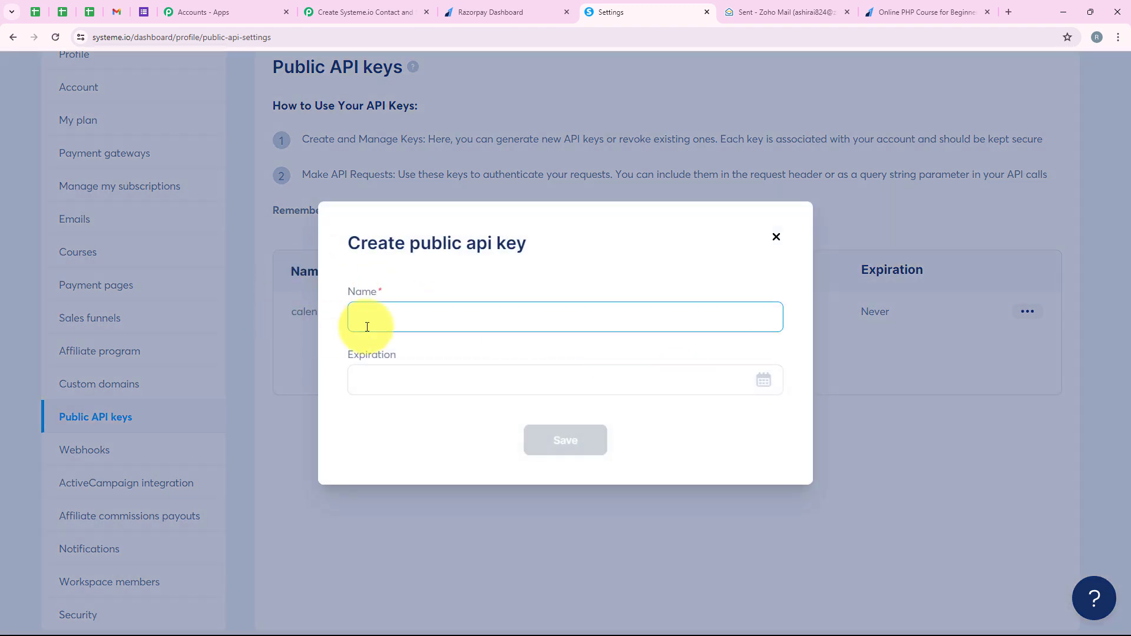
type("Test")
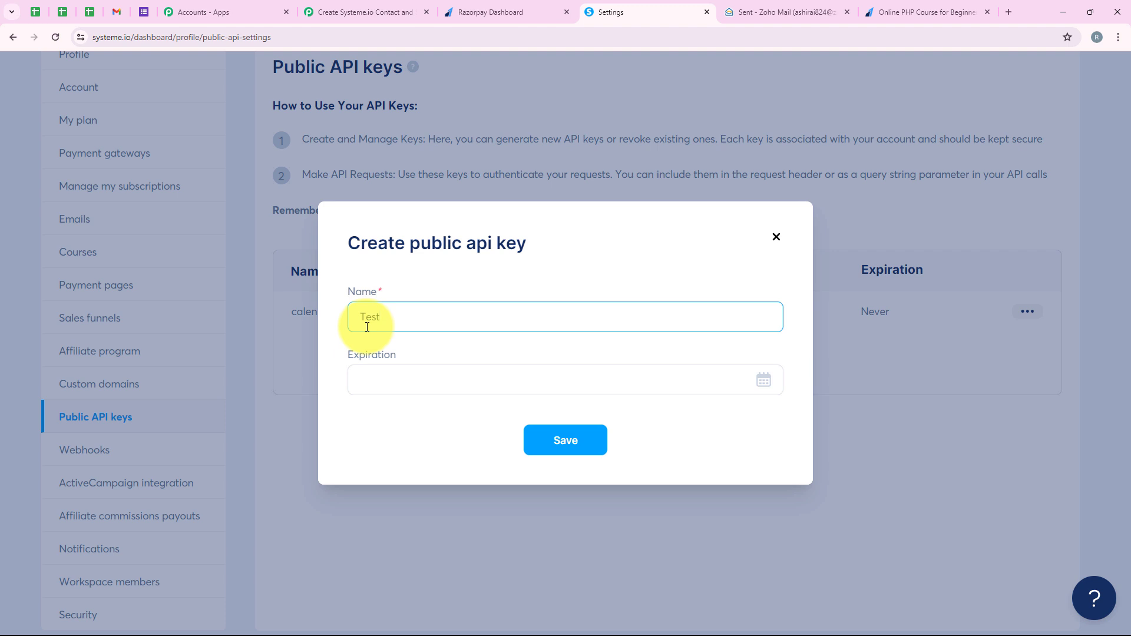
left_click(391, 392)
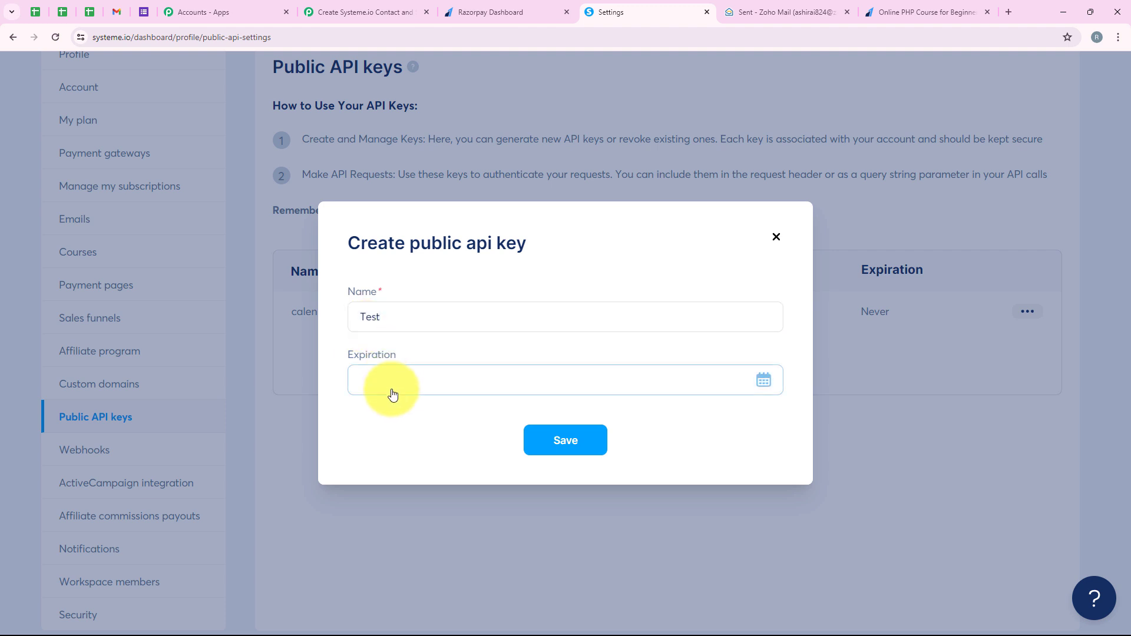
left_click(531, 228)
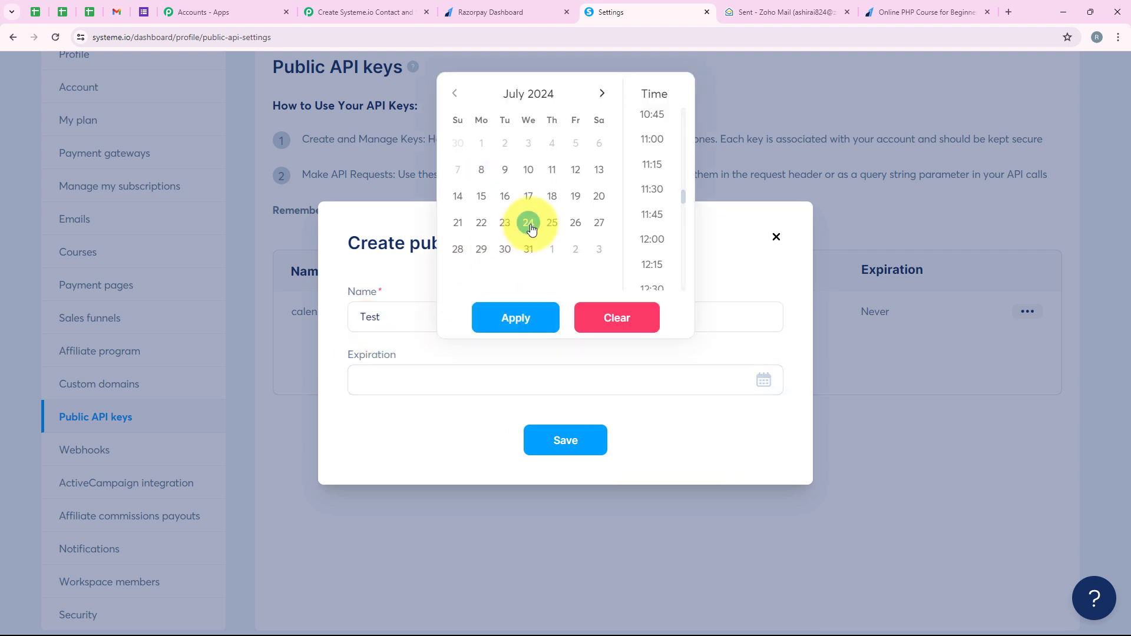
left_click(548, 322)
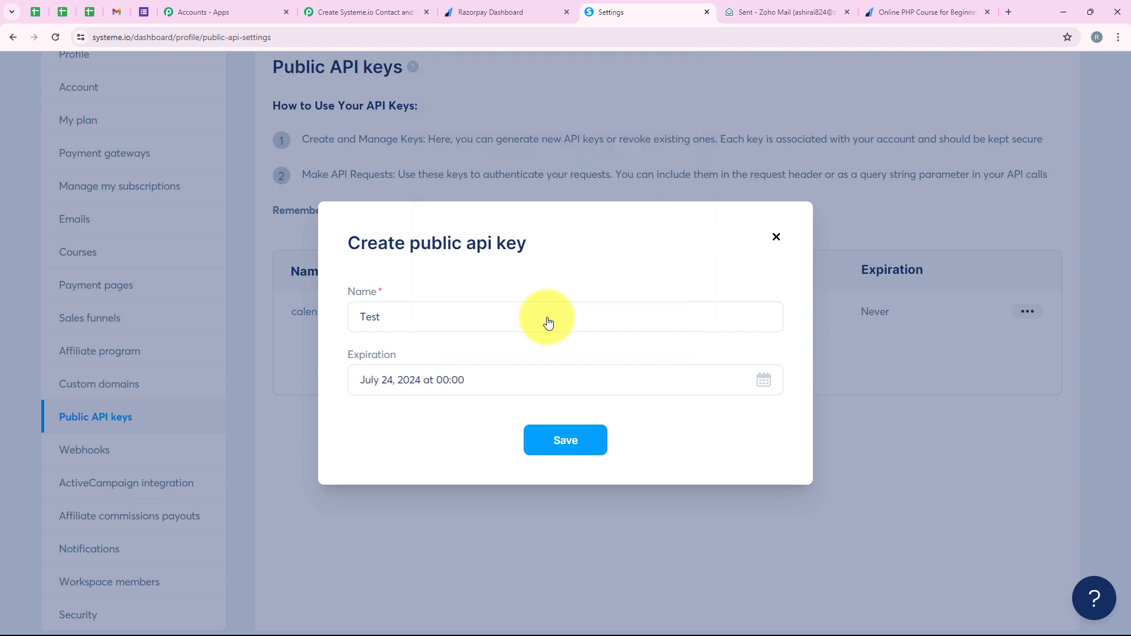
left_click(556, 448)
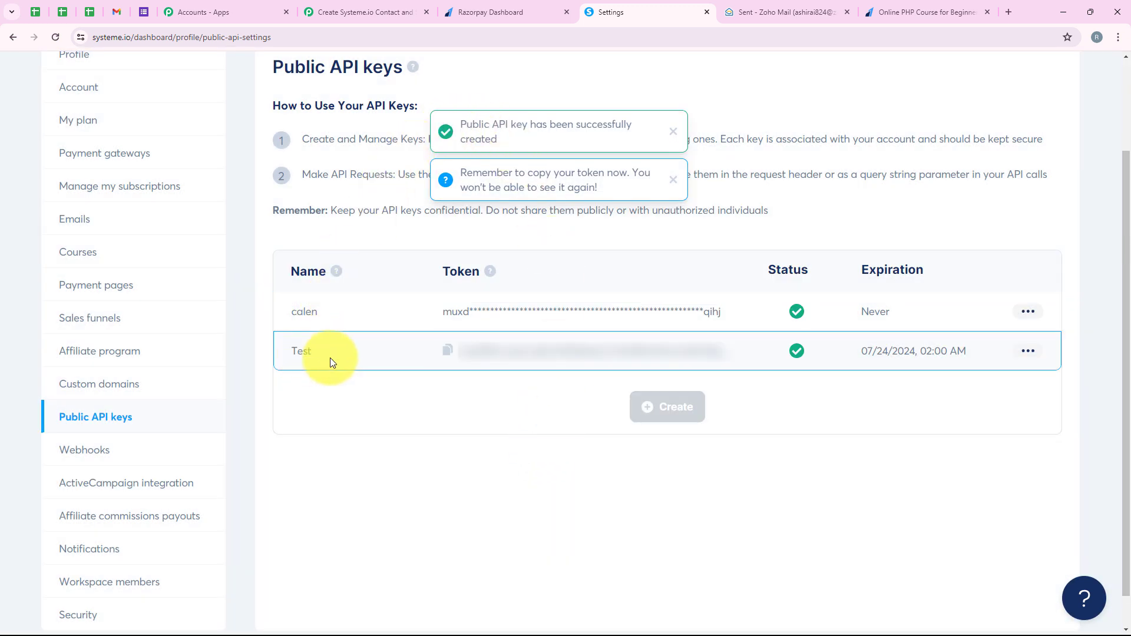
Step: Copy the new API key's token, switch back to Pabbly Connect, paste it as the Systeme.io connection's API key and save the connection
left_click(447, 352)
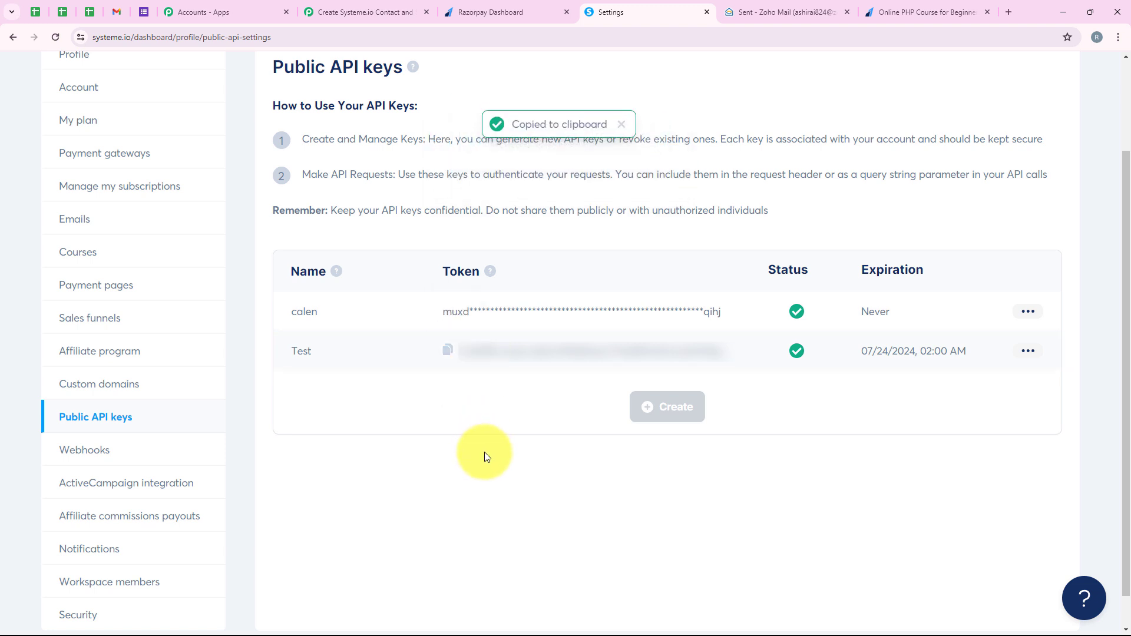
left_click(365, 11)
left_click(568, 407)
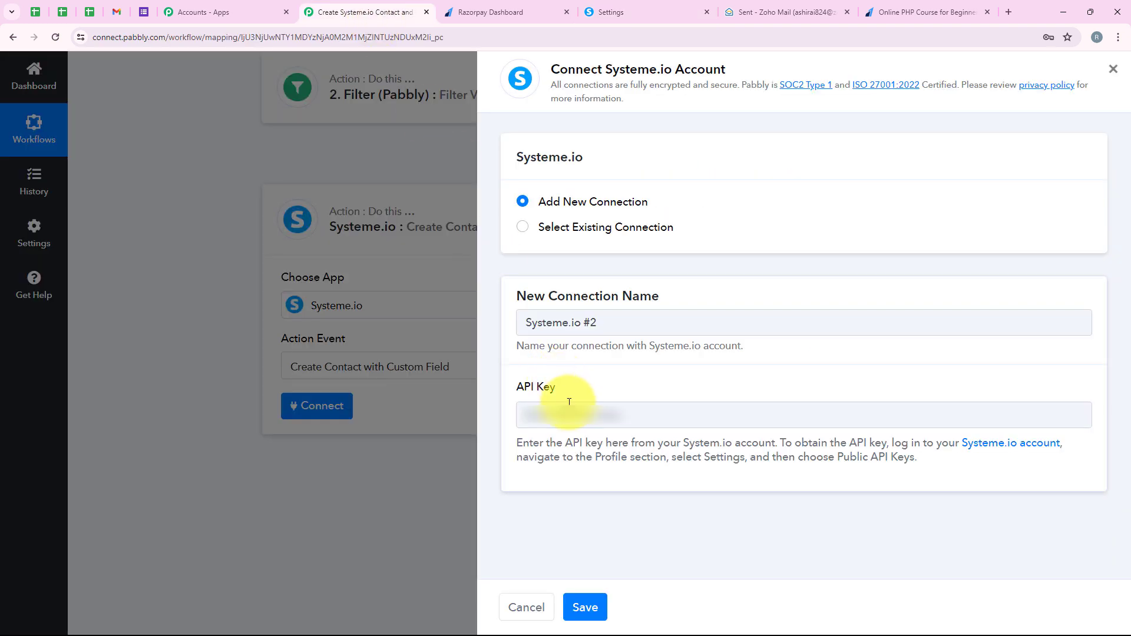
key("ctrl+v")
left_click(606, 607)
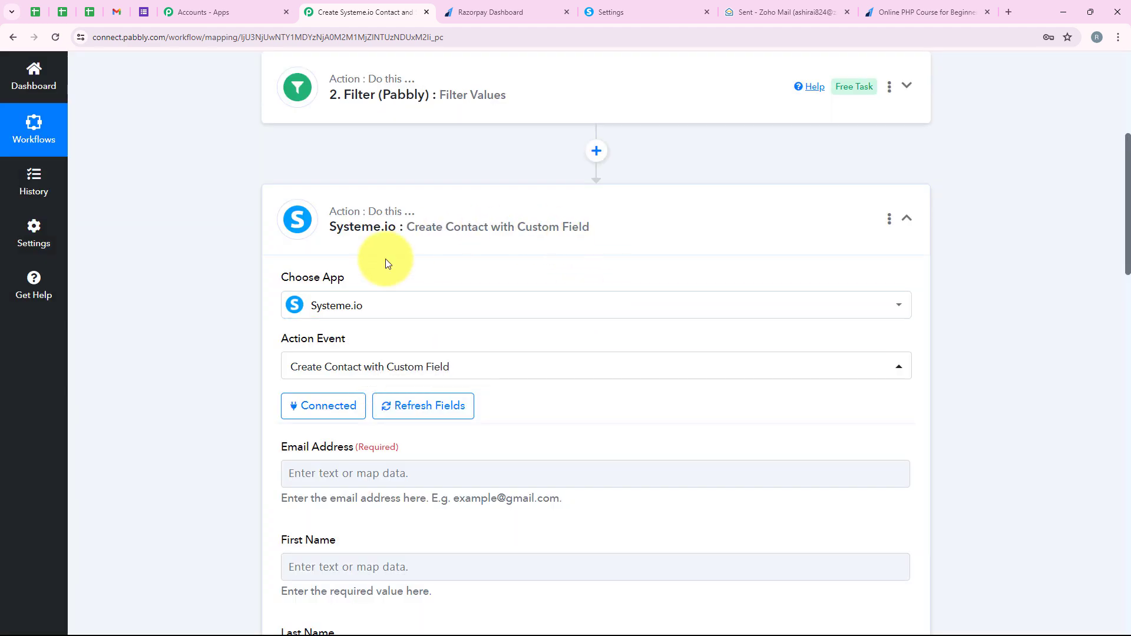
scroll(385, 260, "down", 2)
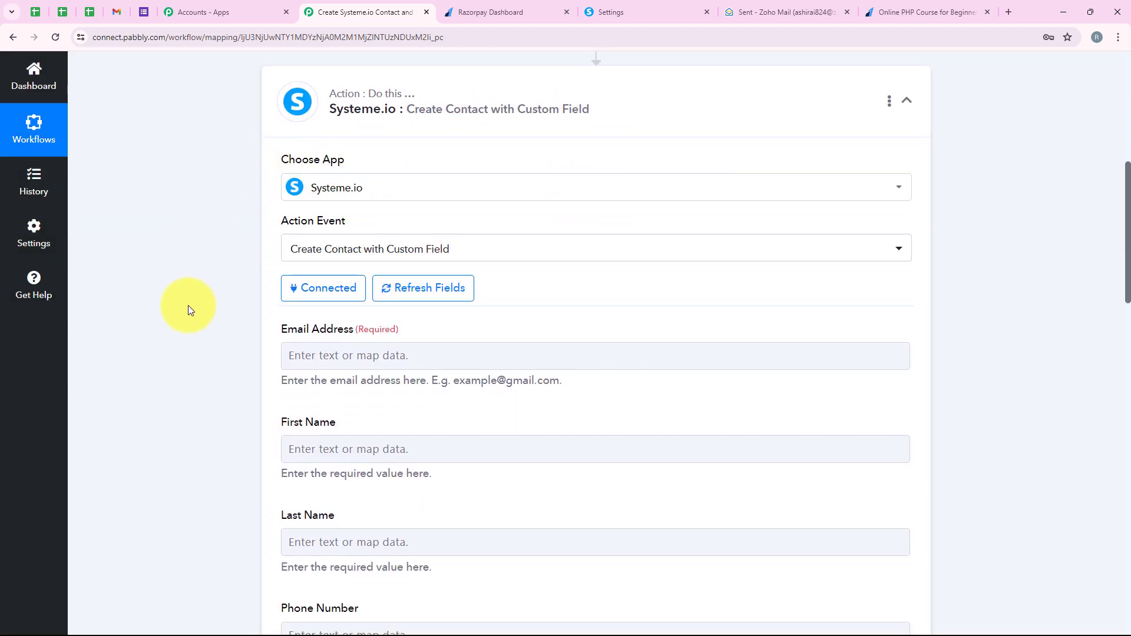
scroll(189, 305, "down", 2)
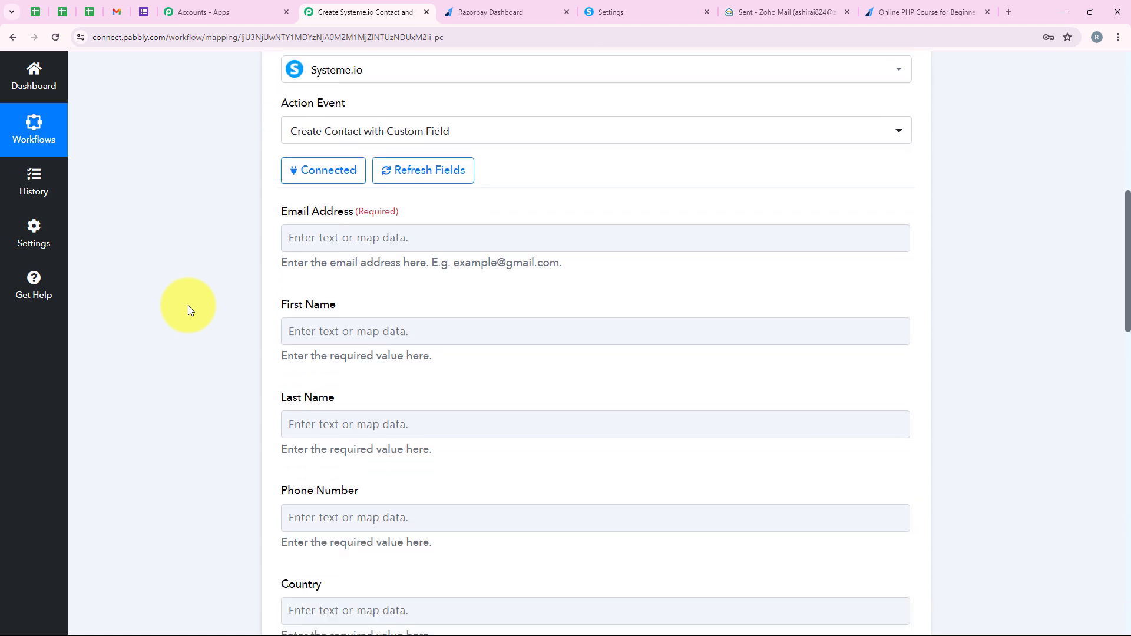
scroll(228, 257, "up", 2)
scroll(224, 262, "down", 2)
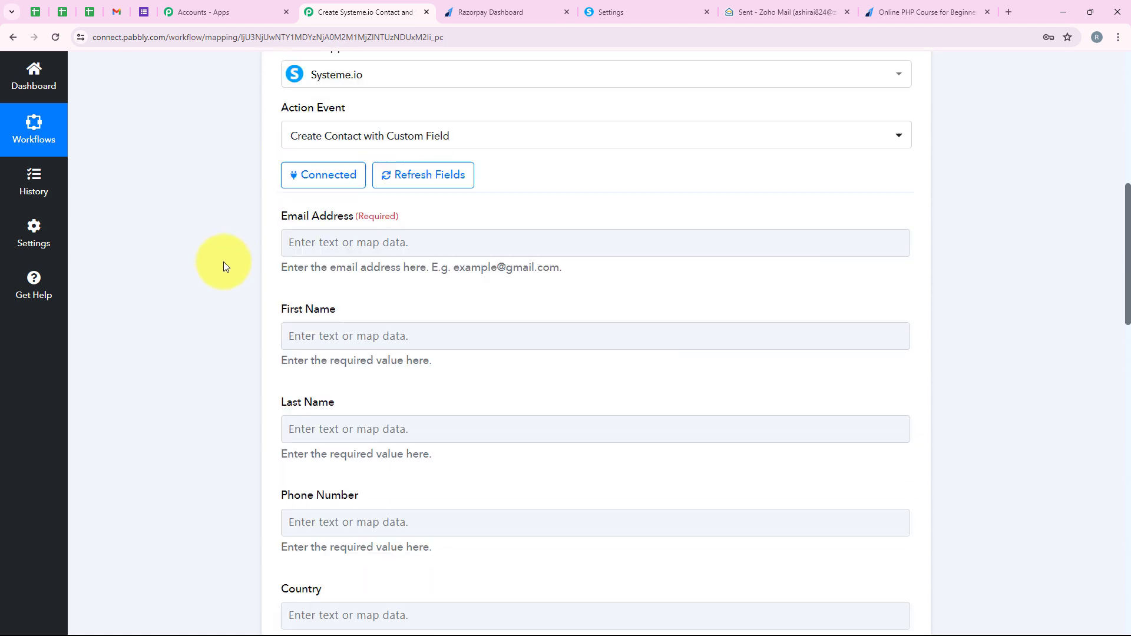
scroll(217, 288, "down", 2)
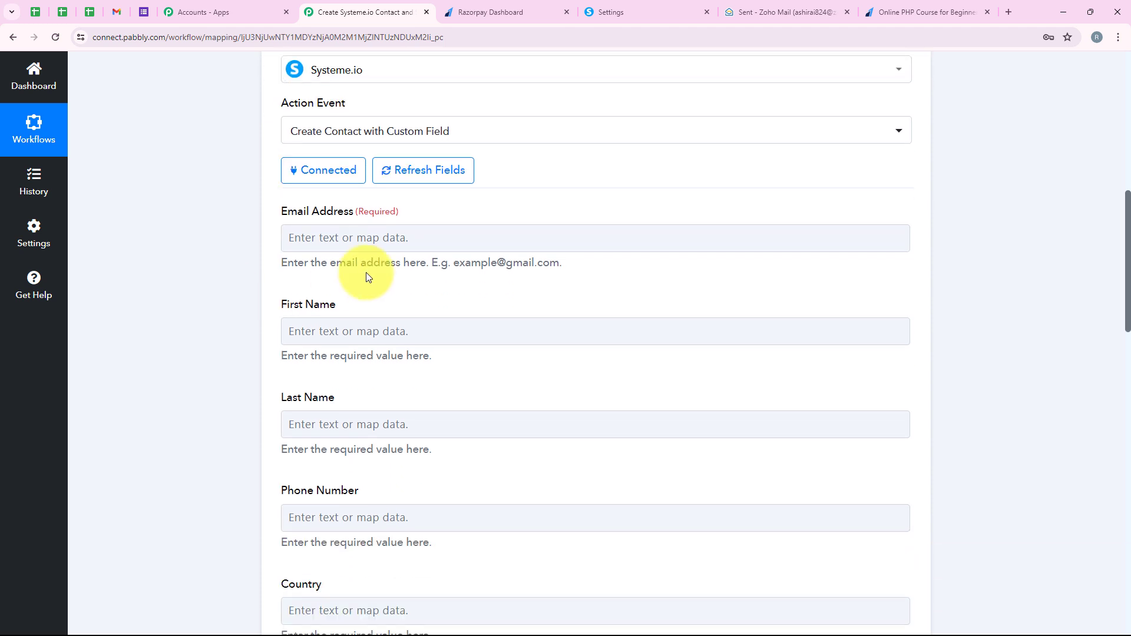
left_click(361, 238)
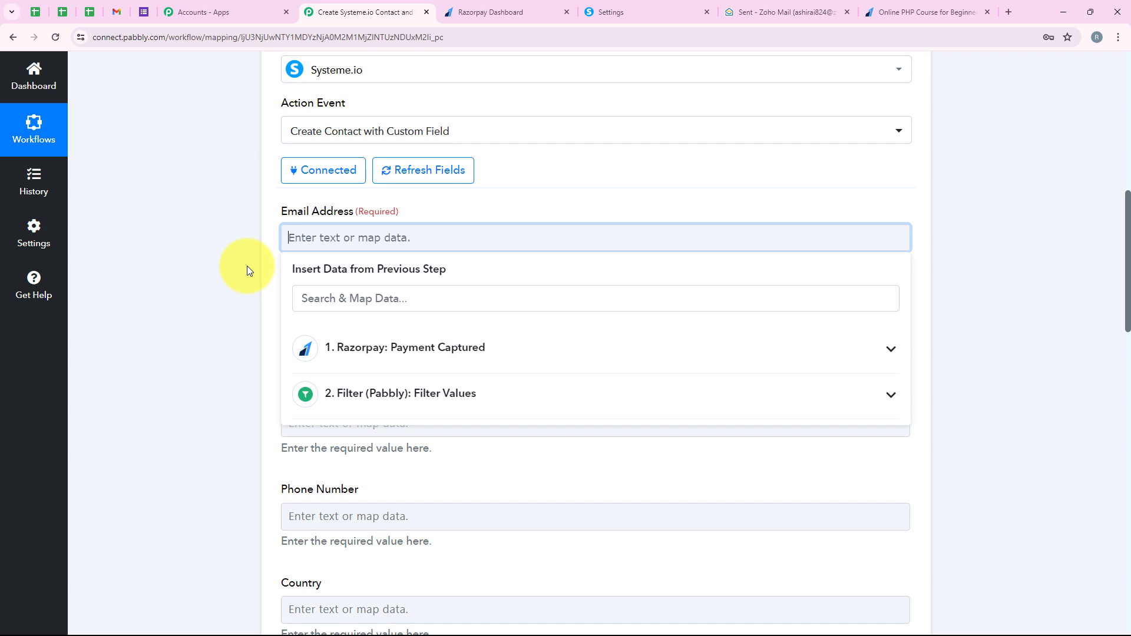
left_click(354, 345)
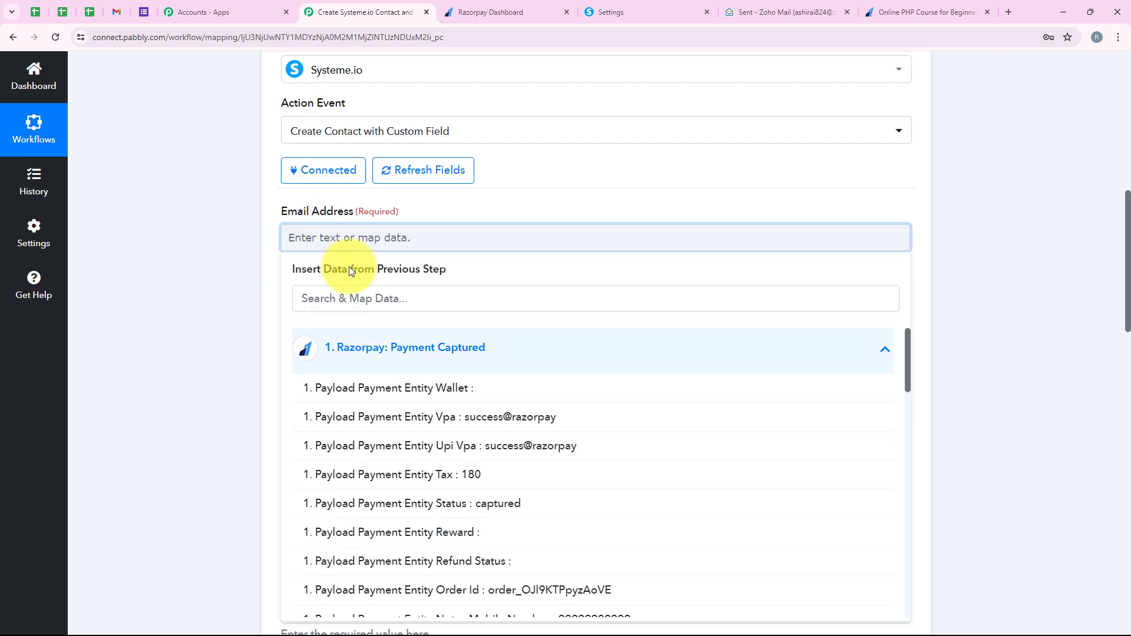
left_click(349, 237)
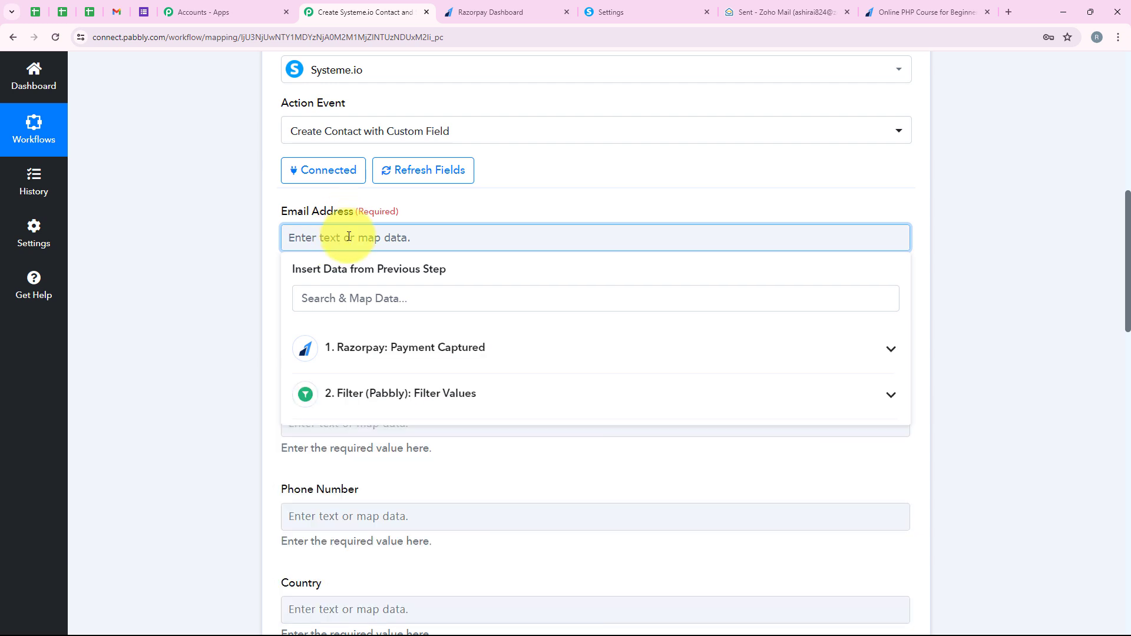
type("demo")
left_click(253, 251)
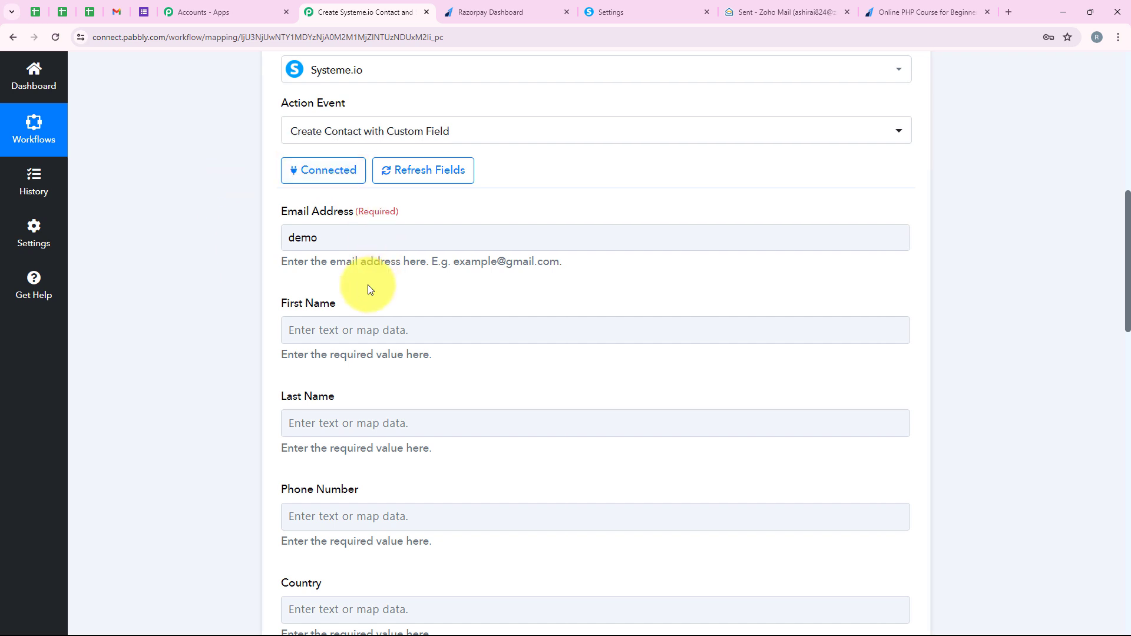
left_click(336, 238)
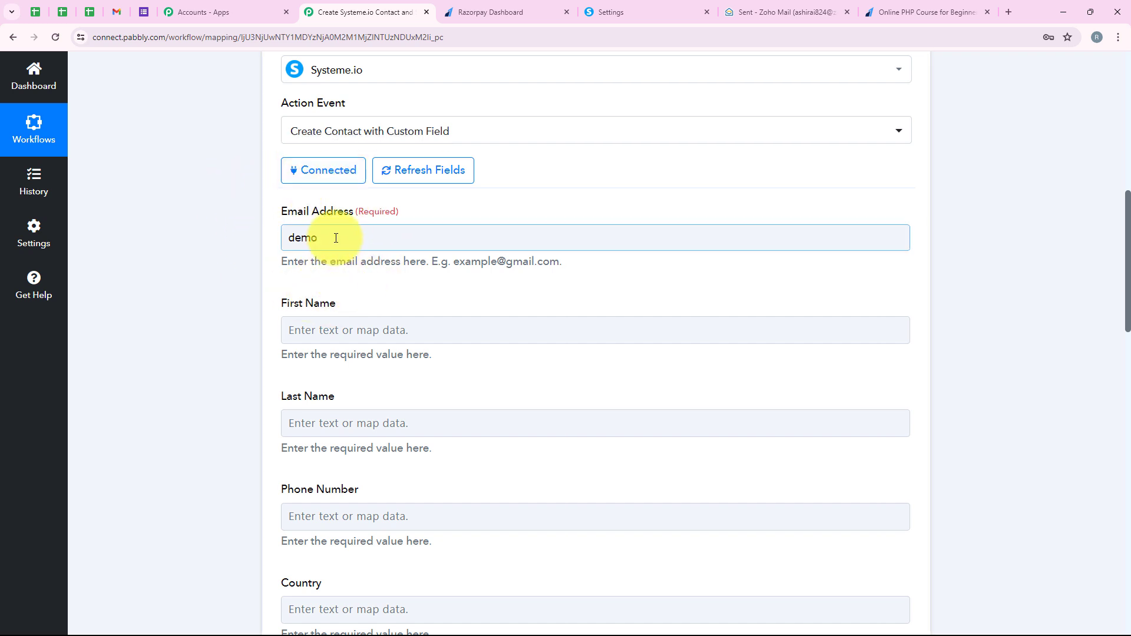
double_click(290, 232)
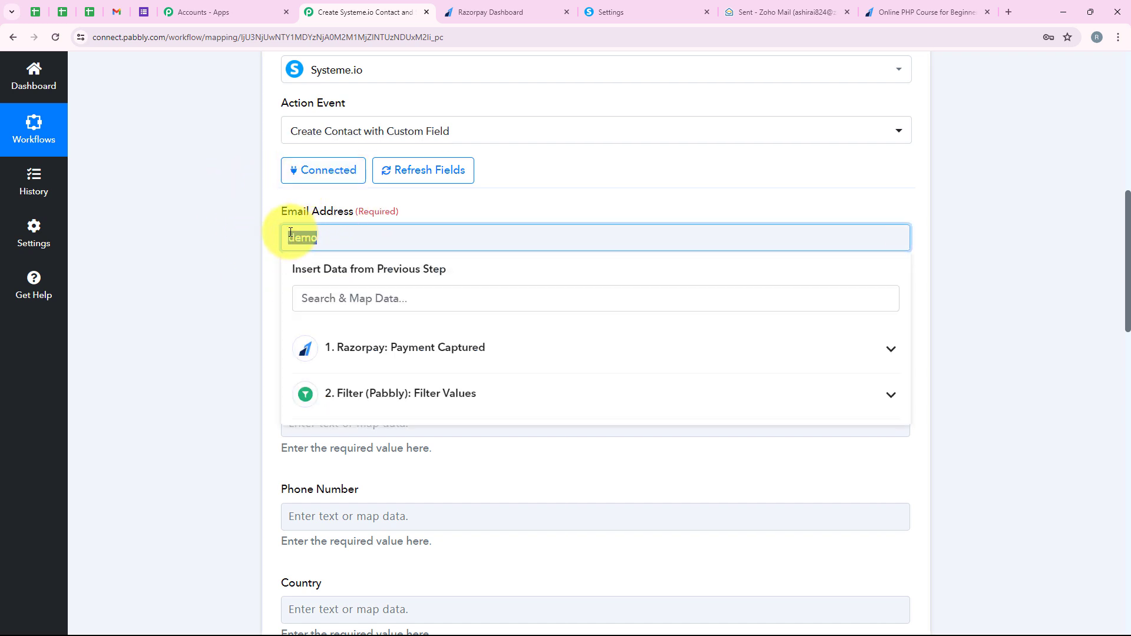
key("BackSpace")
Step: Map the contact's Email Address to Payload Payment Entity Email from the Razorpay Payment Captured data
left_click(401, 347)
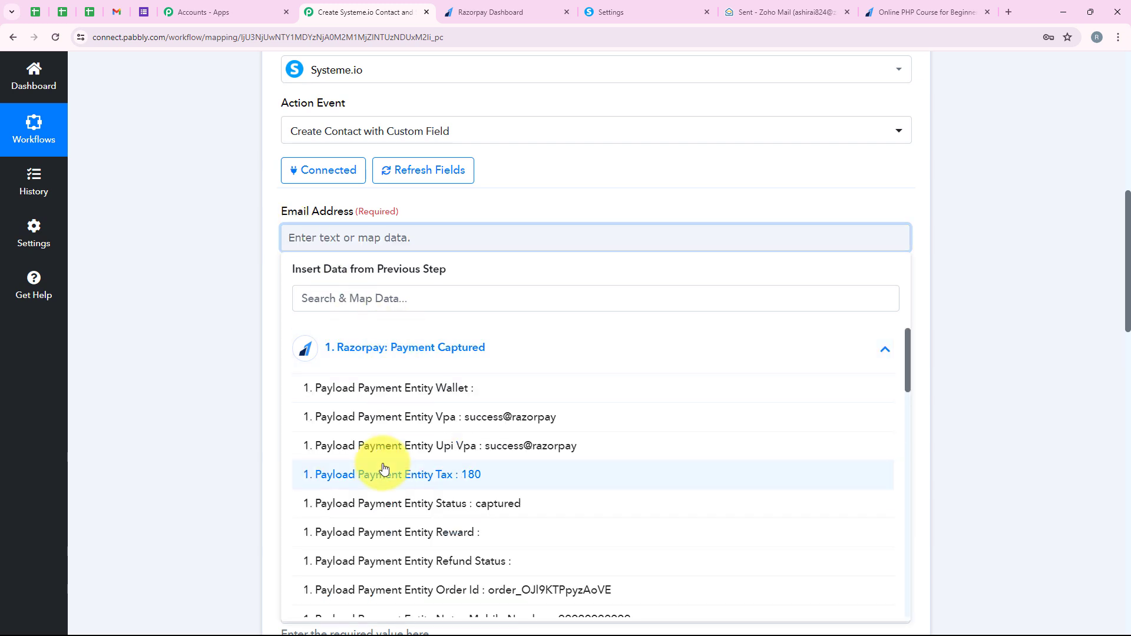
scroll(383, 468, "down", 4)
scroll(383, 469, "up", 4)
left_click(189, 252)
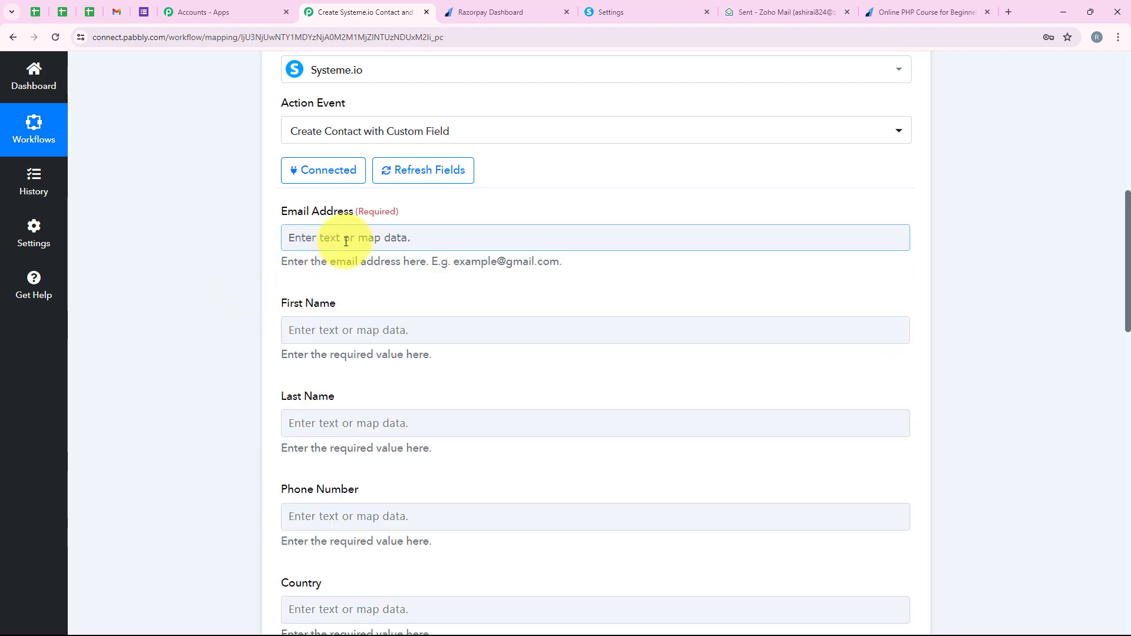
left_click(329, 239)
left_click(347, 293)
type("Emai")
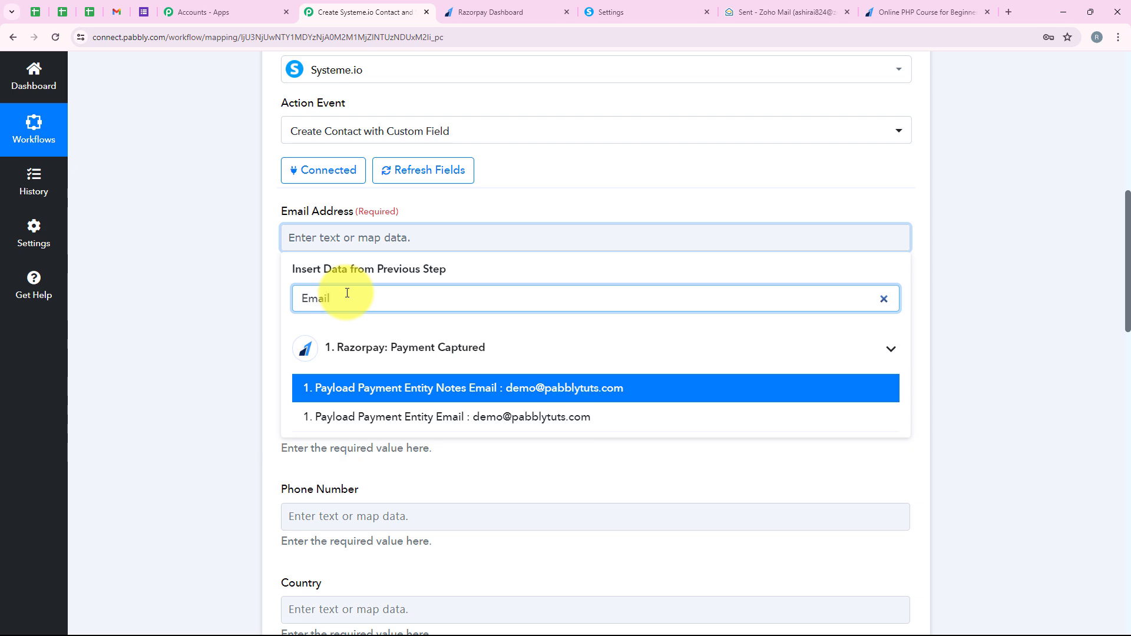
type("l")
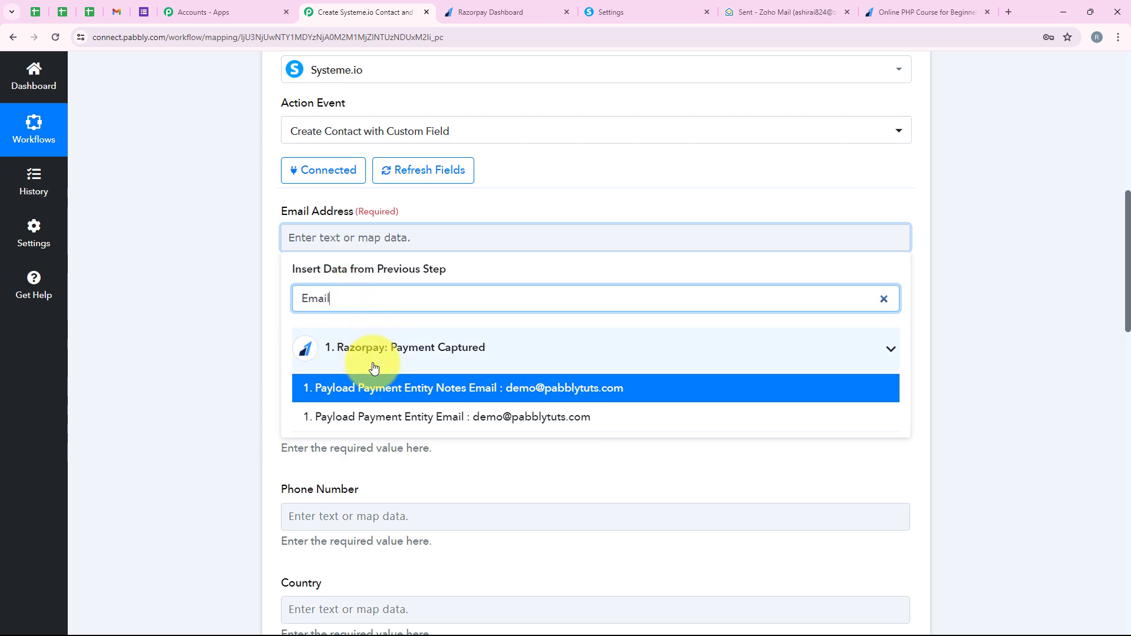
left_click(394, 416)
left_click(248, 354)
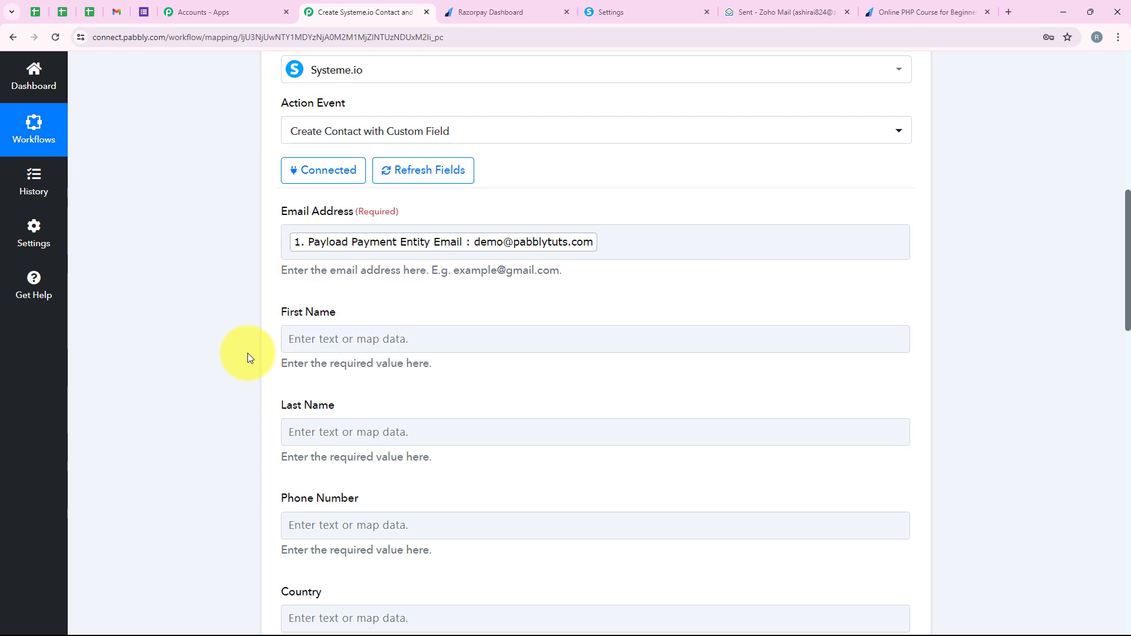
Step: Map First Name to Payload Payment Entity Notes First Name and Last Name to Payload Payment Entity Notes Last Name
scroll(248, 354, "down", 2)
scroll(247, 352, "down", 1)
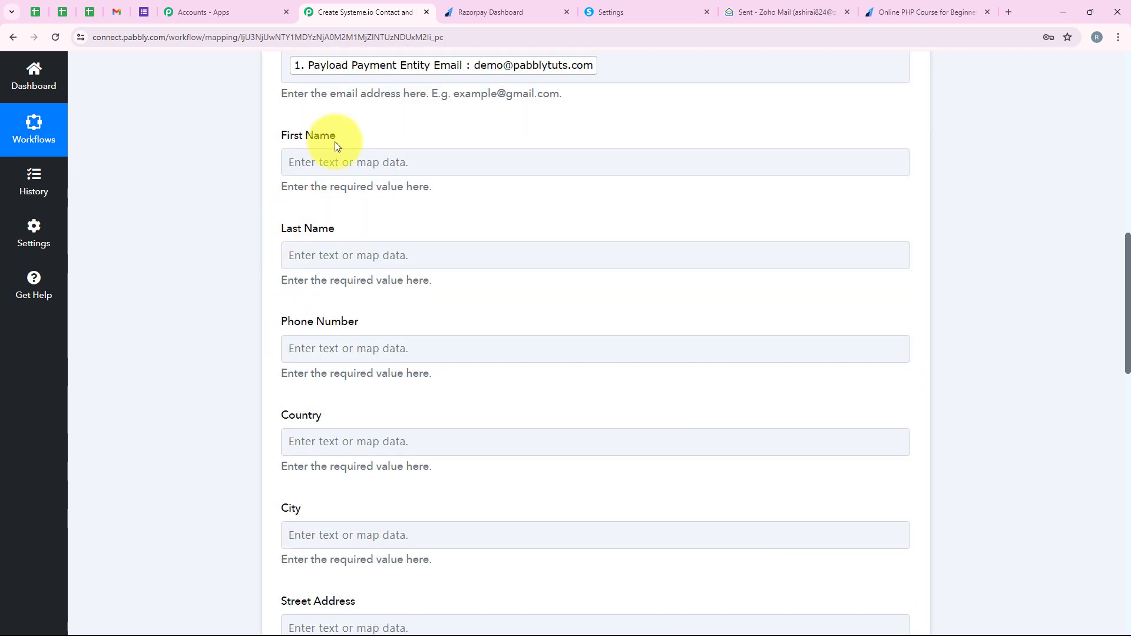
left_click_drag(335, 137, 264, 139)
triple_click(318, 231)
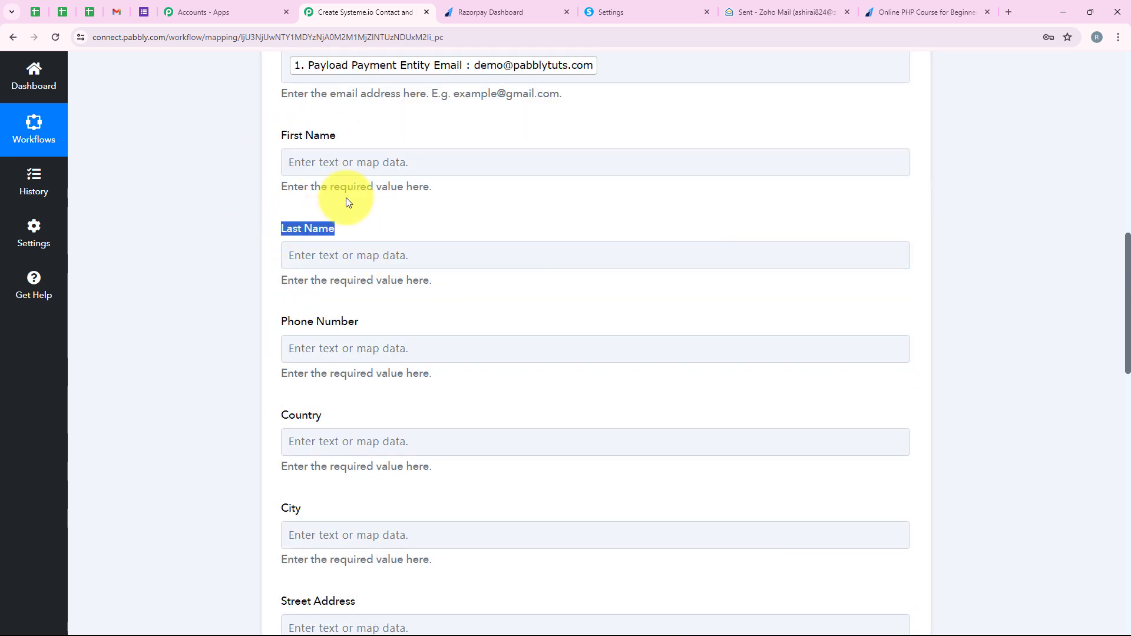
left_click(336, 162)
type("name")
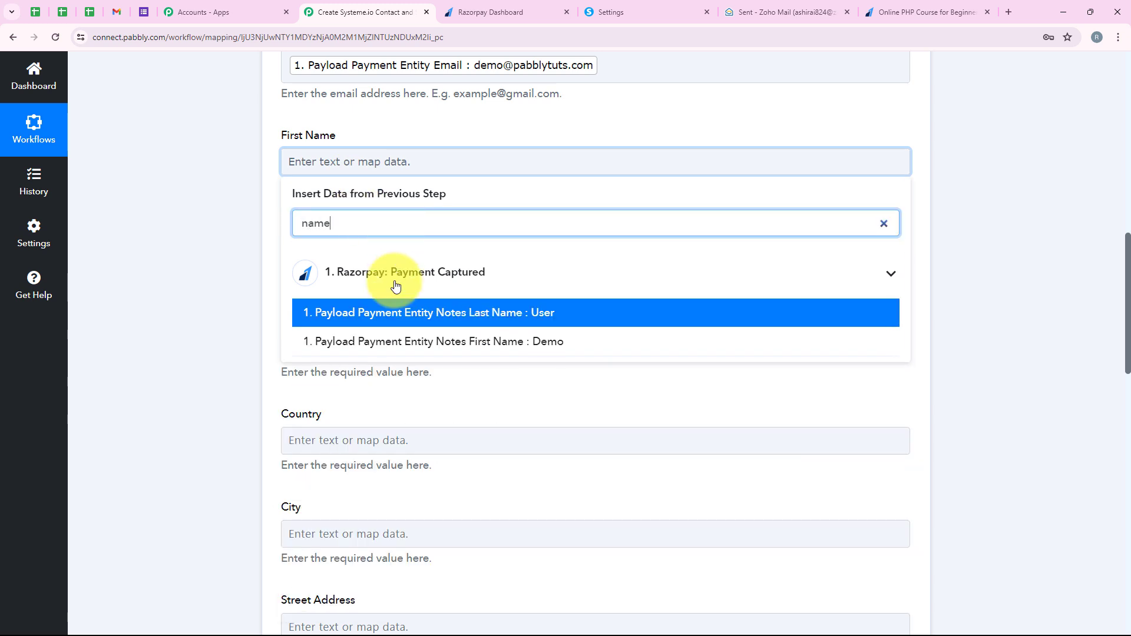
left_click(405, 348)
left_click(443, 268)
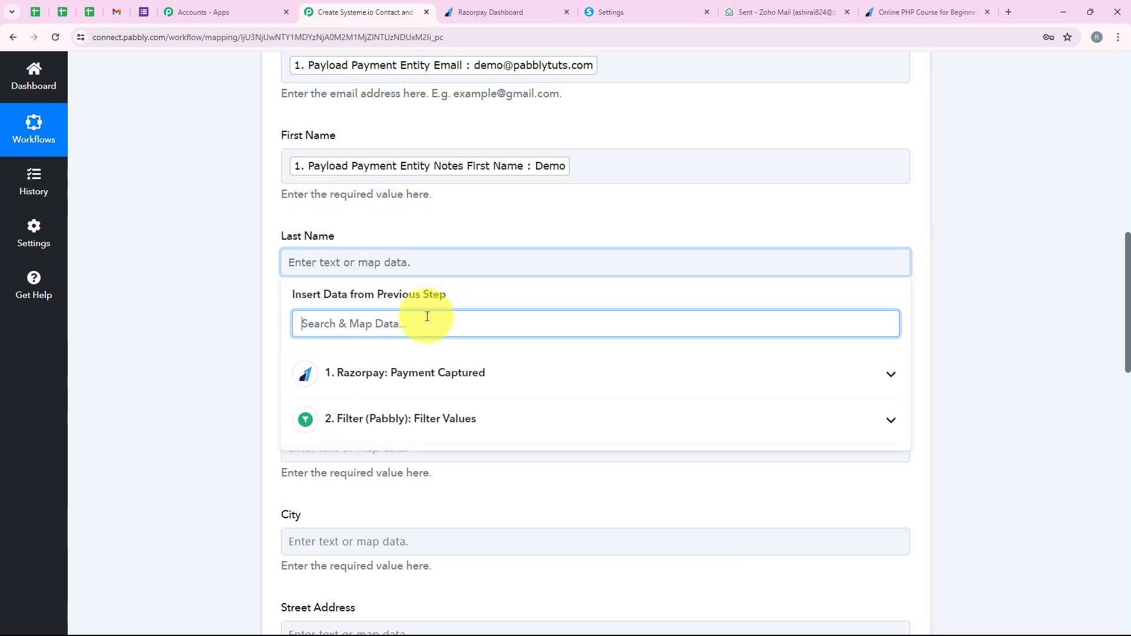
type("Last")
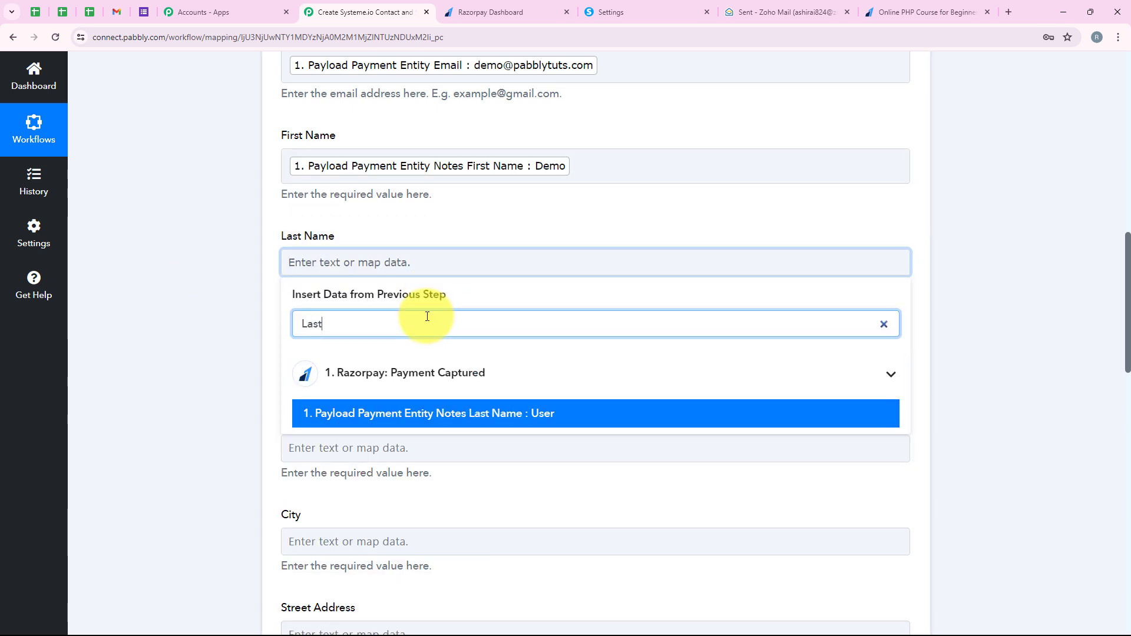
left_click(434, 413)
Step: Map the contact's Phone Number to Payload Payment Entity Notes Mobile Number from the Razorpay data
scroll(434, 404, "down", 3)
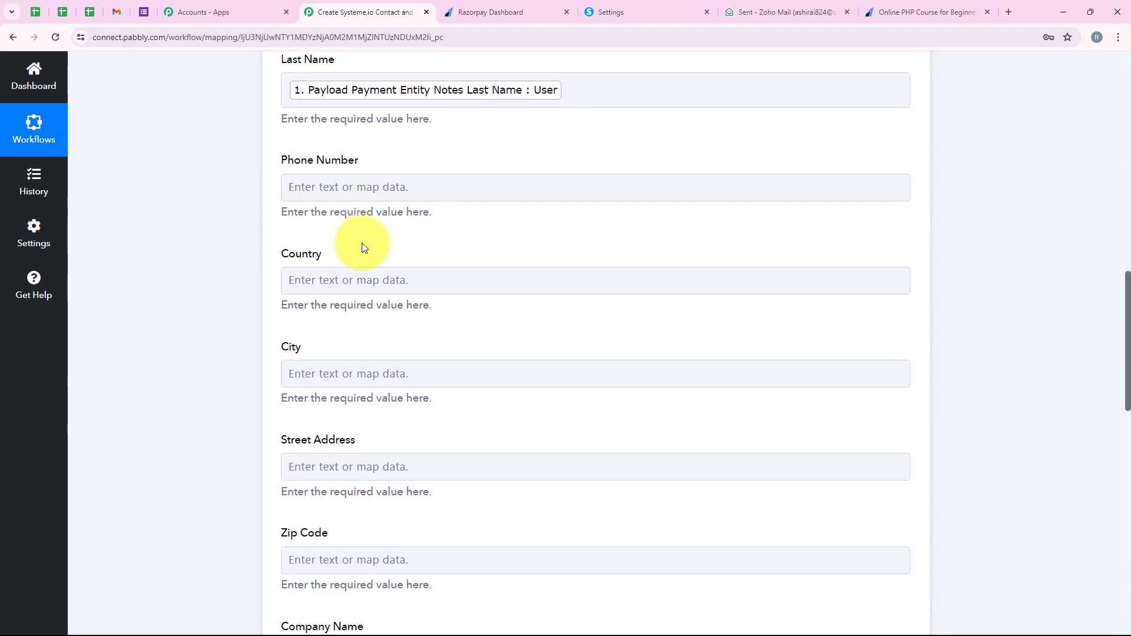
left_click(356, 188)
scroll(355, 184, "down", 1)
type("num")
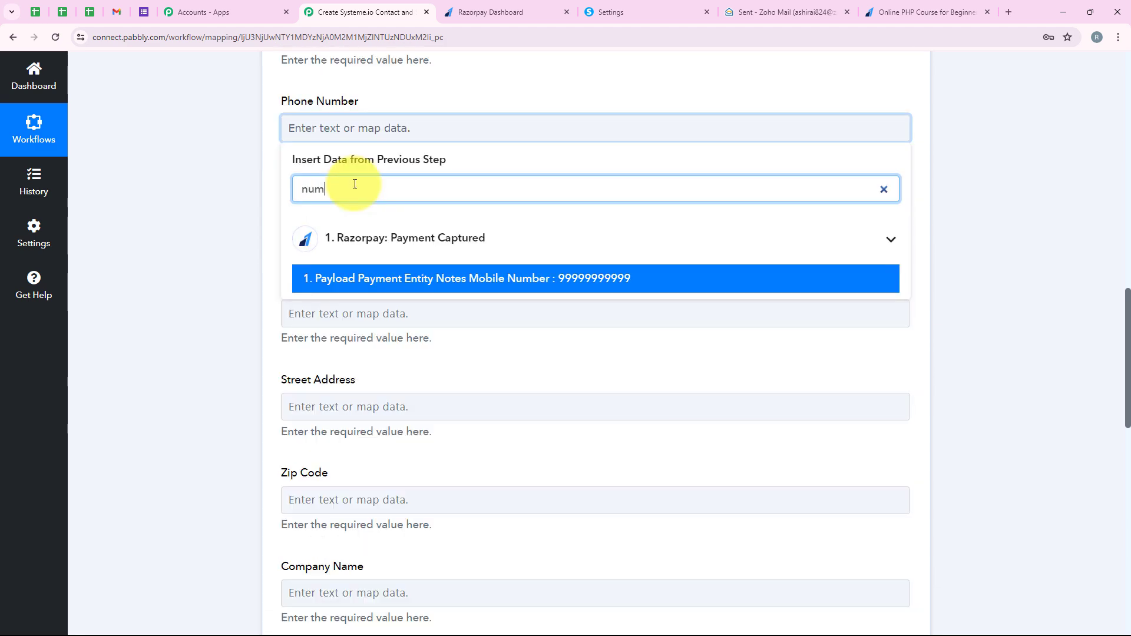
left_click(581, 278)
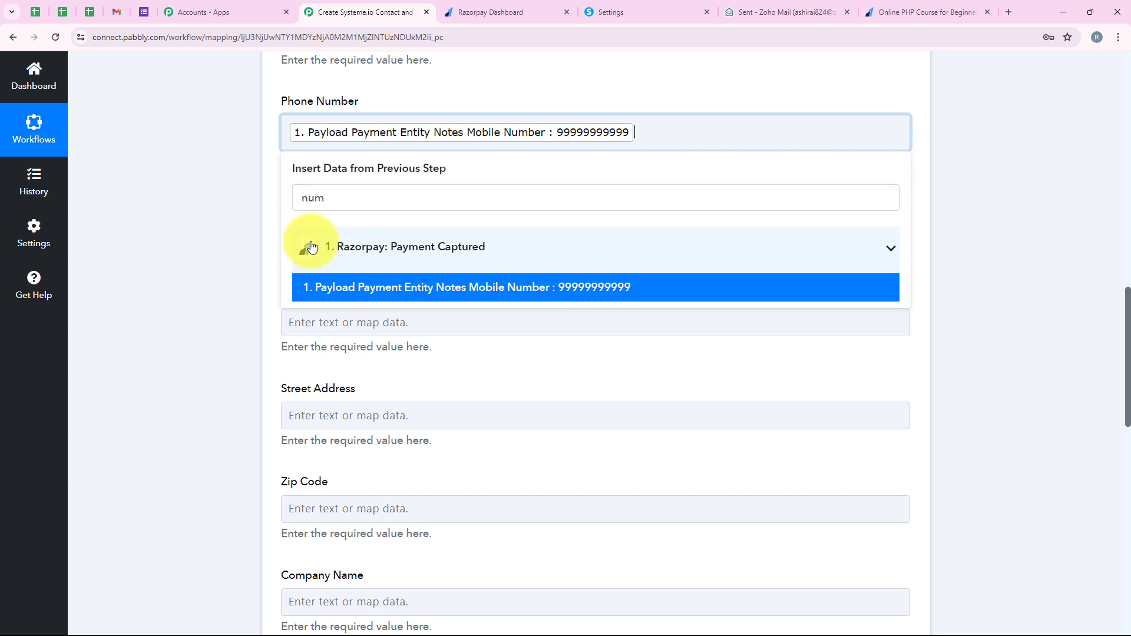
scroll(268, 233, "down", 5)
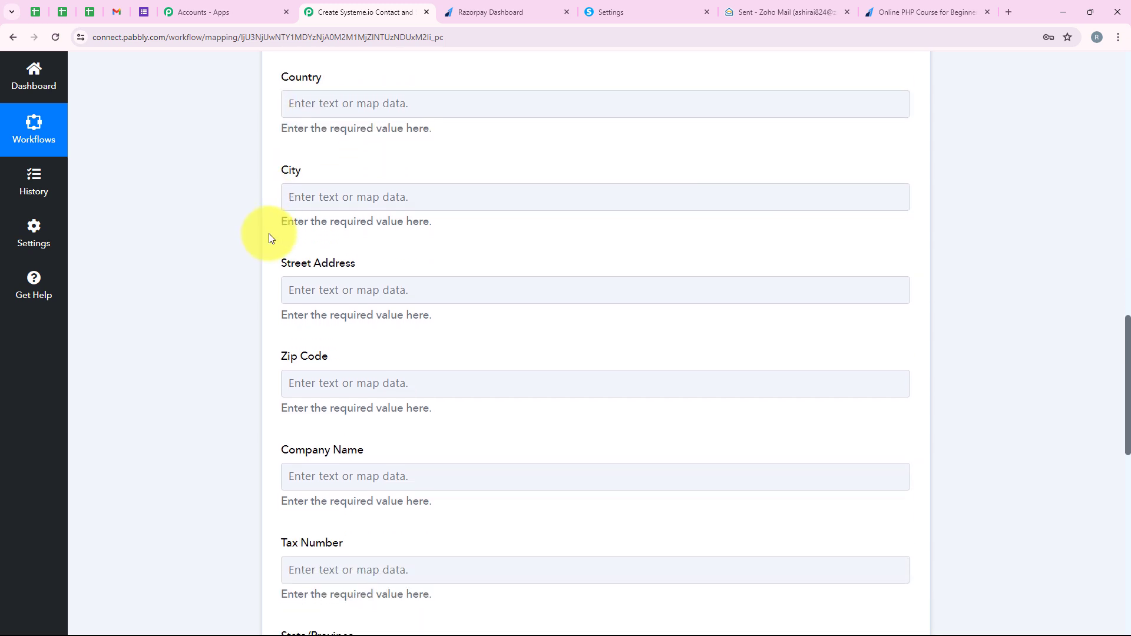
Step: Set the contact's Source field to Razorpay, leaving the other optional fields blank
scroll(268, 240, "up", 3)
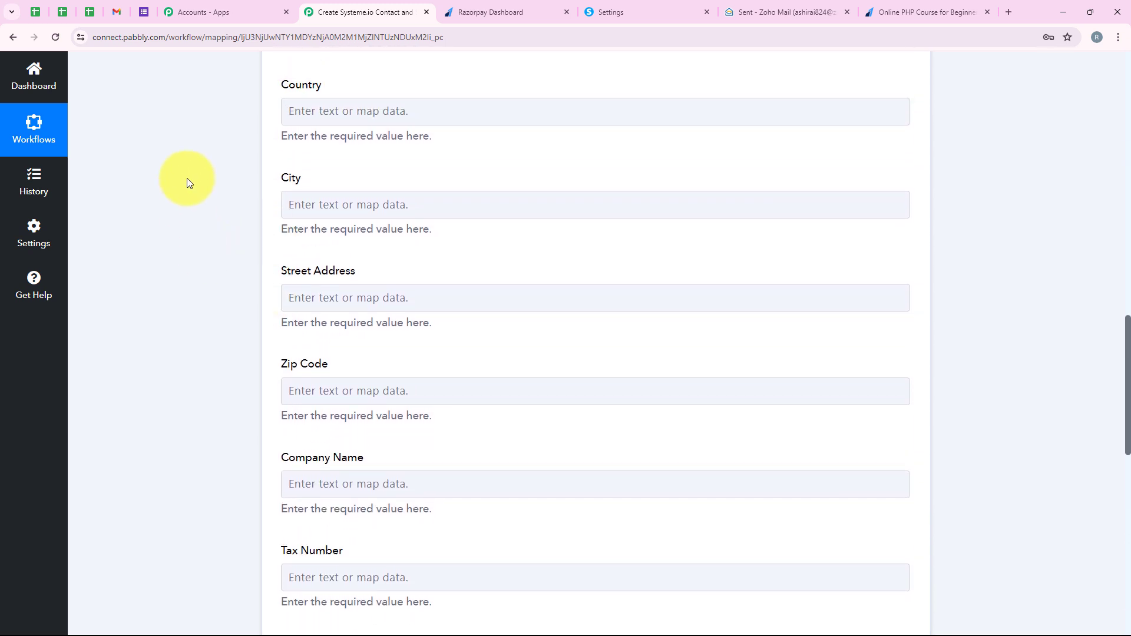
scroll(263, 165, "up", 2)
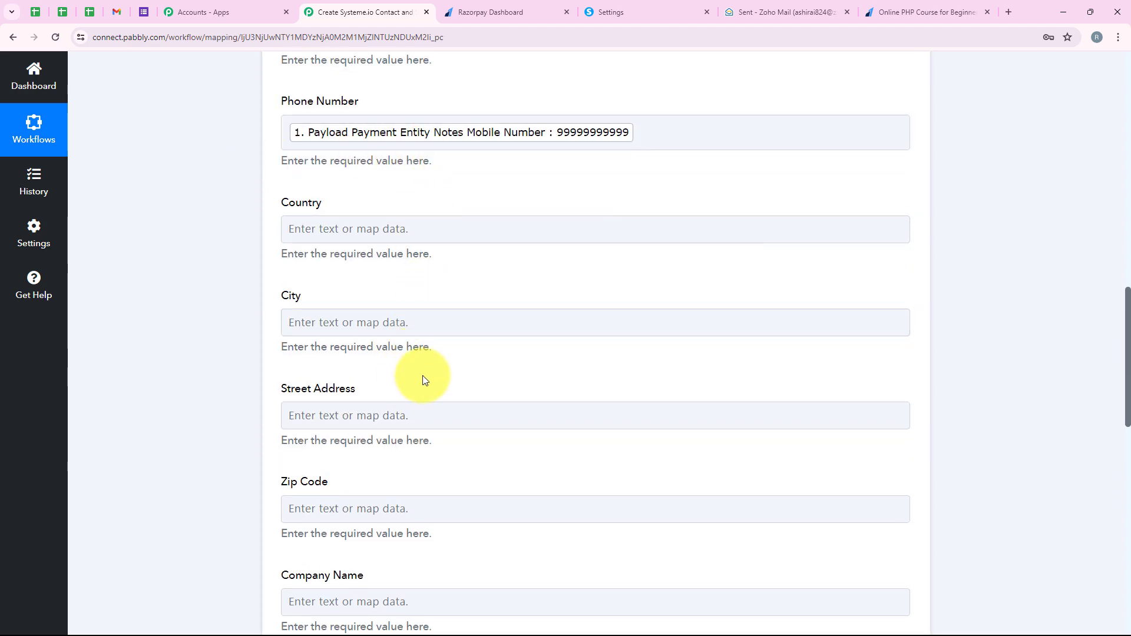
scroll(273, 236, "up", 1)
scroll(273, 242, "down", 7)
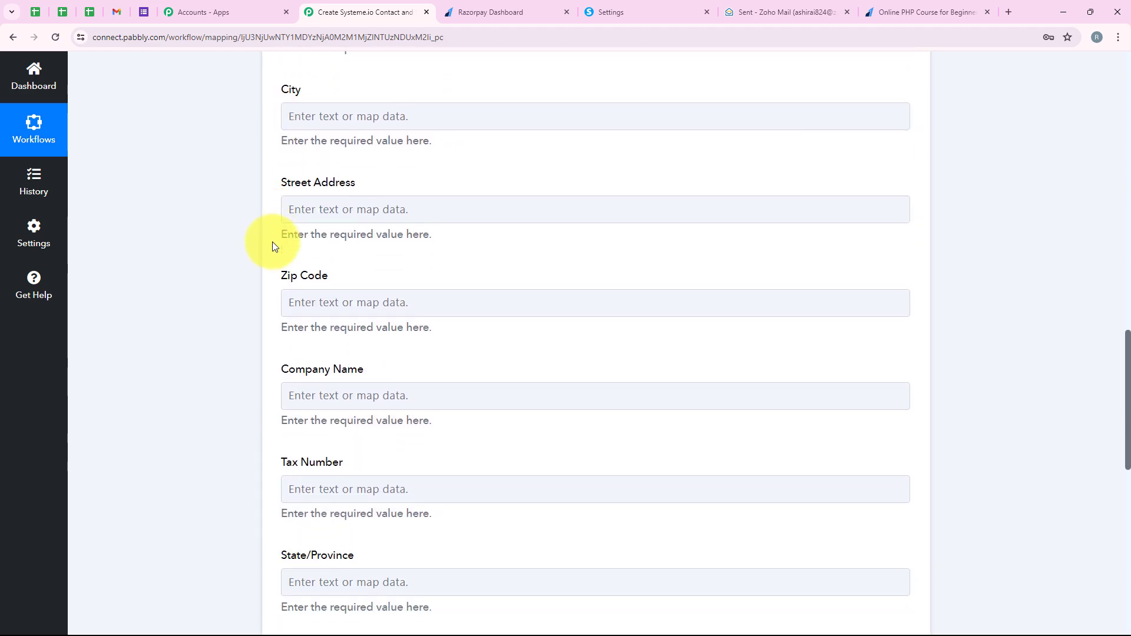
scroll(273, 241, "down", 4)
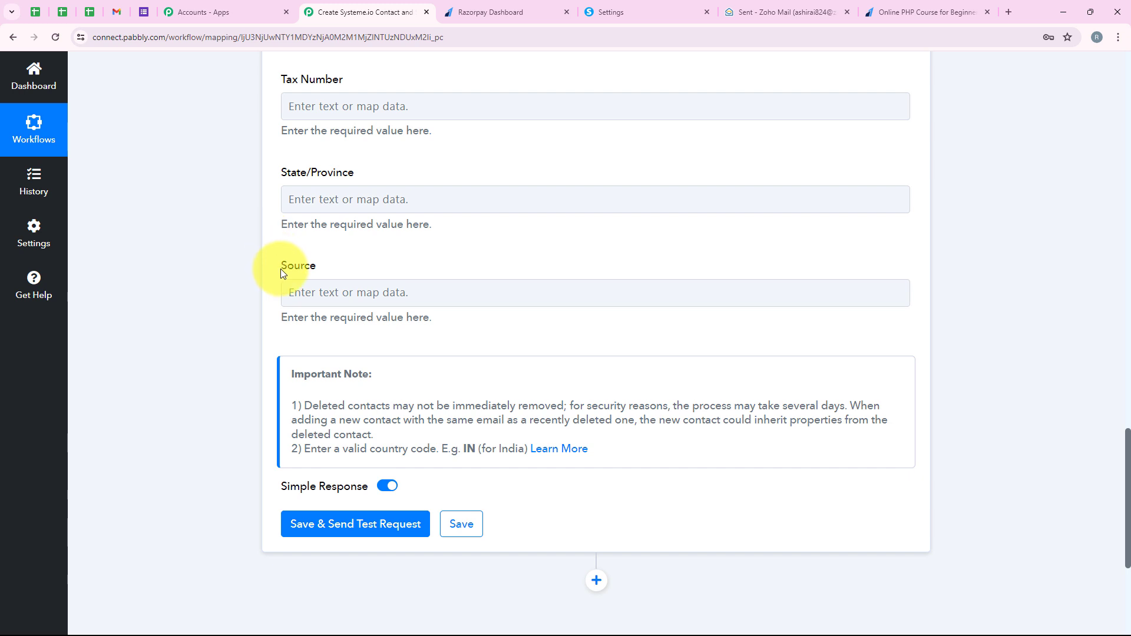
left_click_drag(280, 269, 372, 264)
left_click(262, 253)
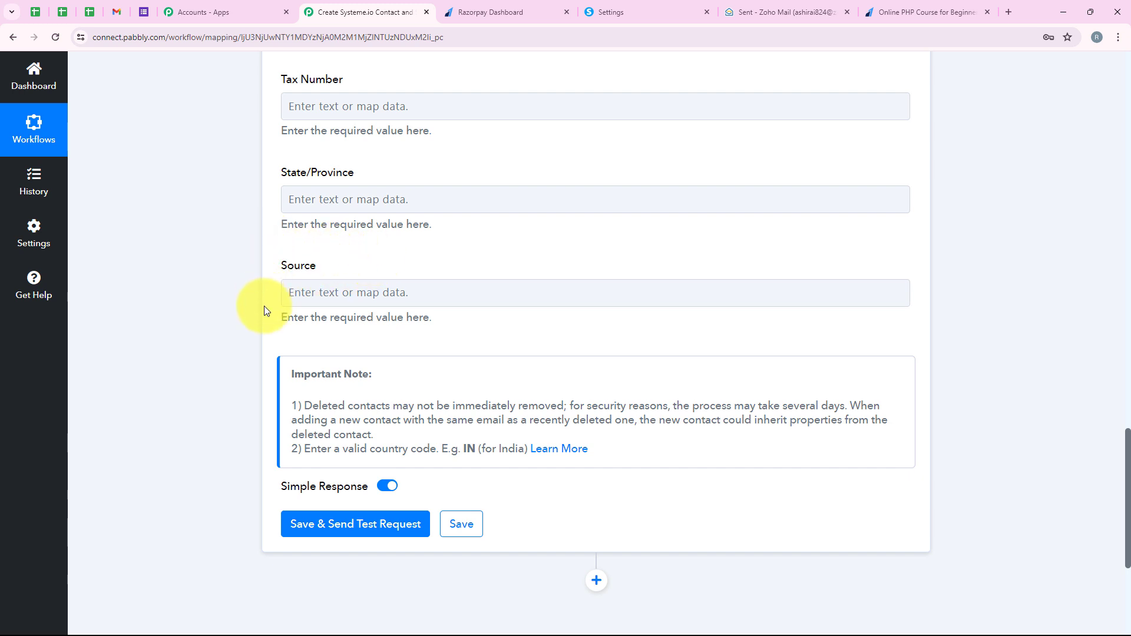
scroll(450, 336, "up", 1)
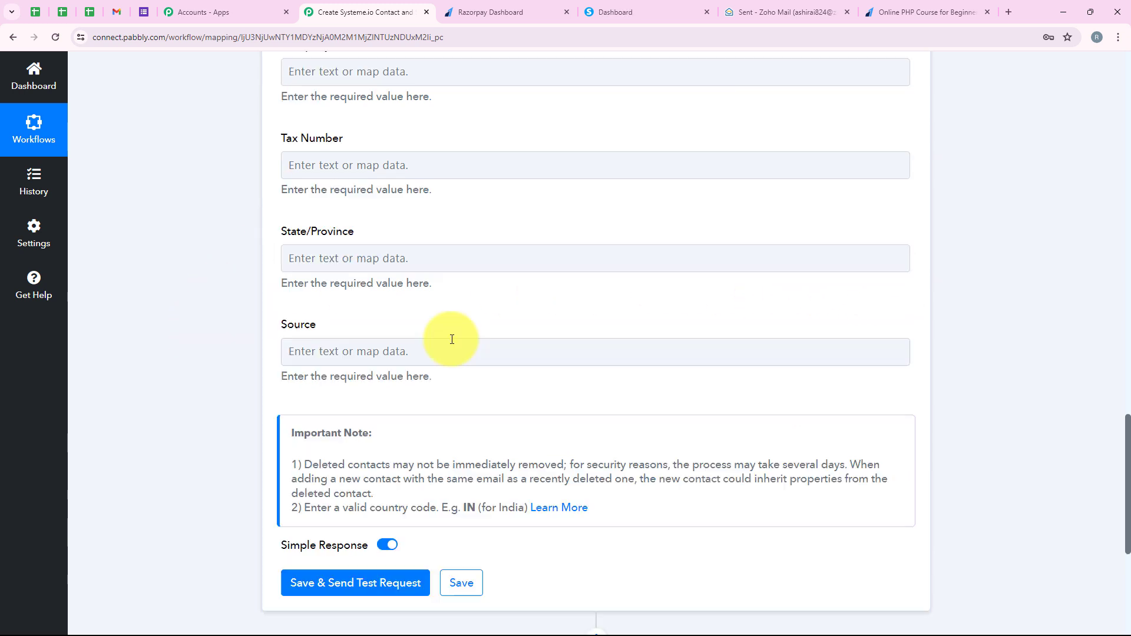
left_click(392, 348)
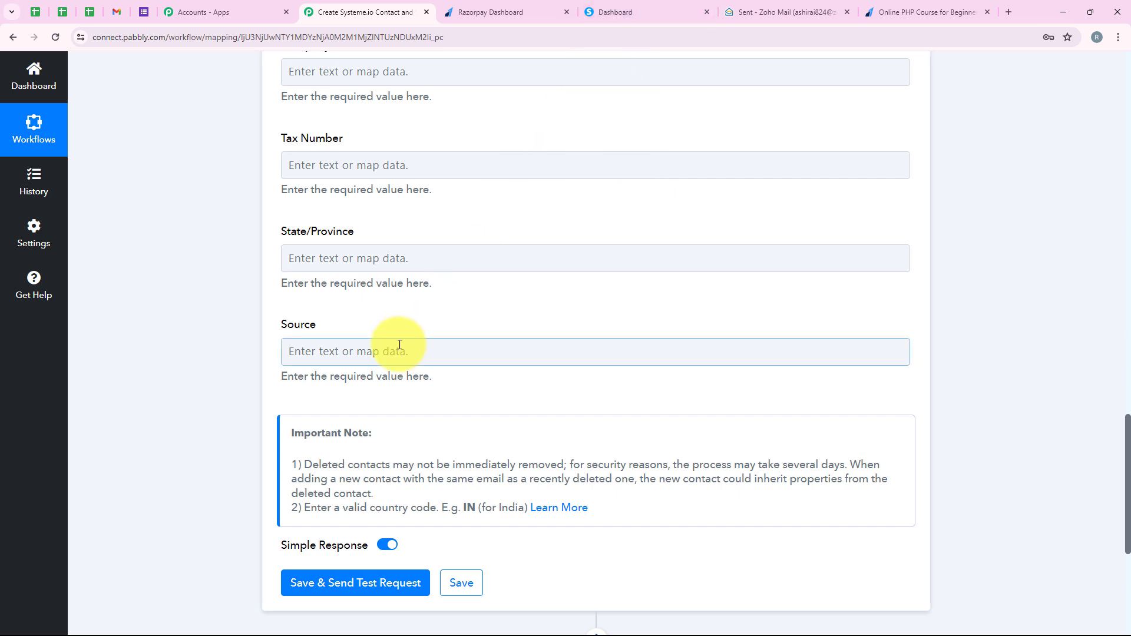
scroll(423, 338, "down", 1)
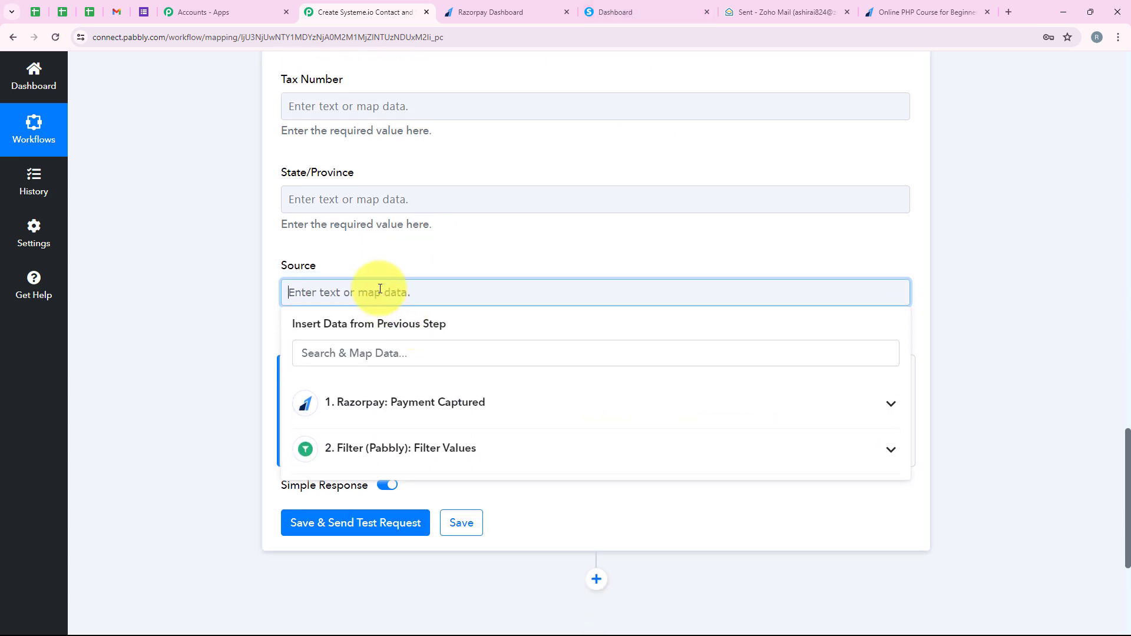
type("Razorpay")
left_click(222, 241)
Step: Save the Systeme.io contact action, send a test request and review the returned response against the mapped fields
scroll(222, 242, "down", 5)
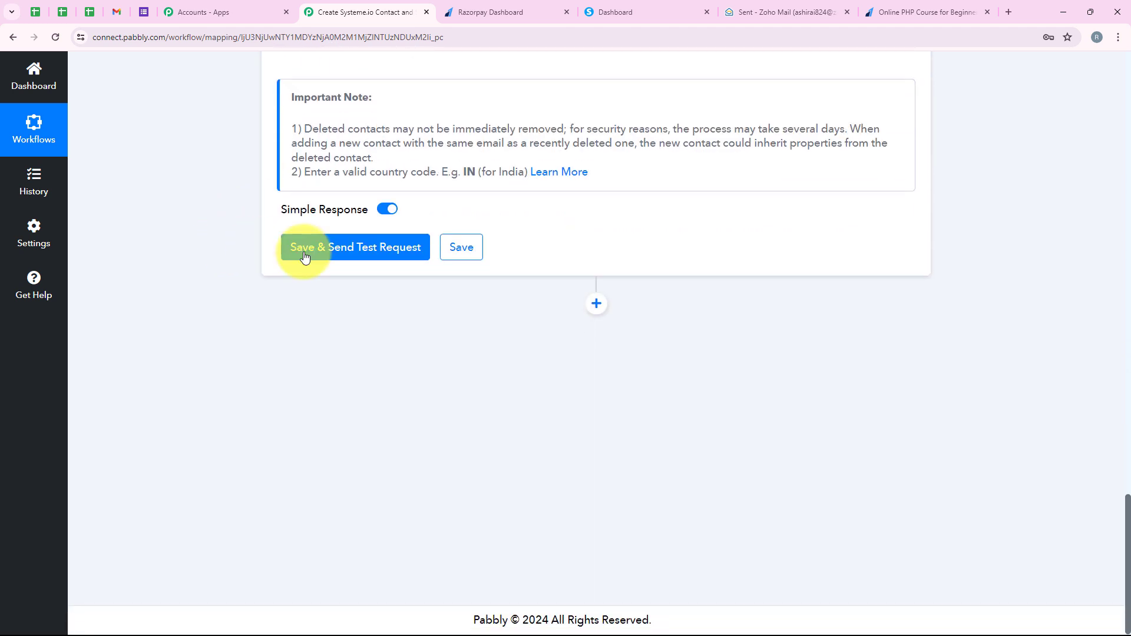
left_click(304, 255)
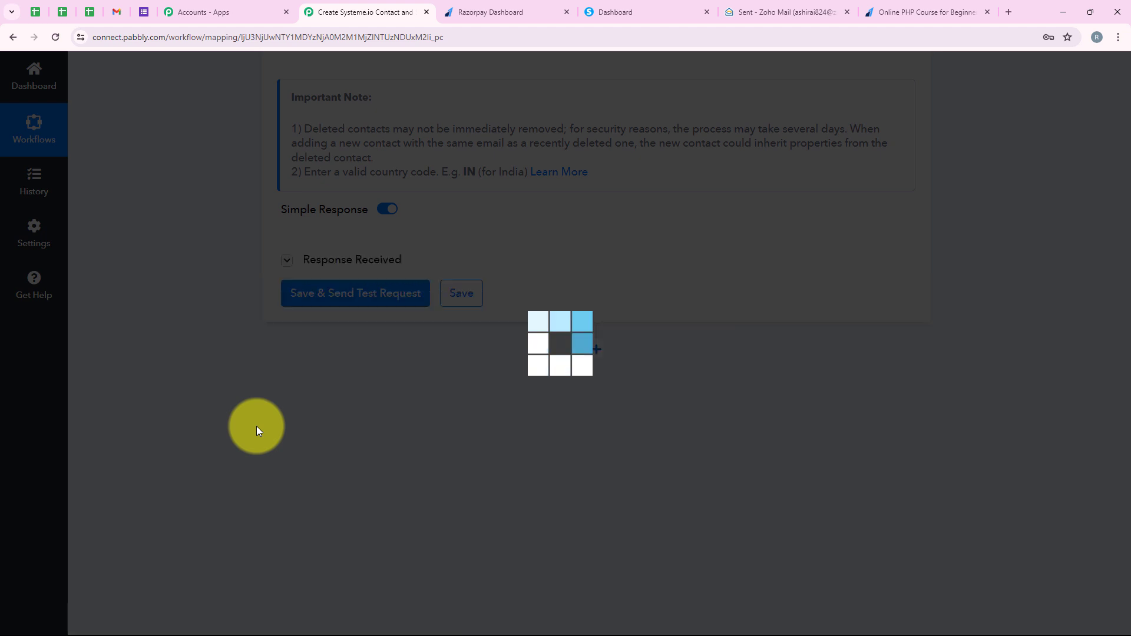
scroll(720, 277, "down", 5)
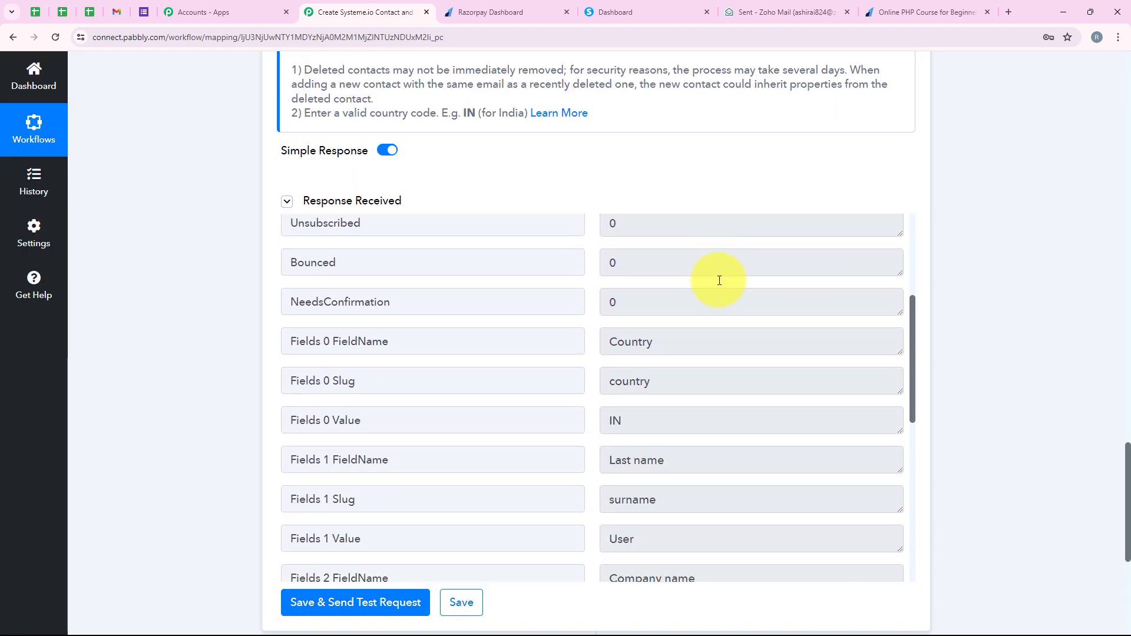
scroll(719, 280, "down", 3)
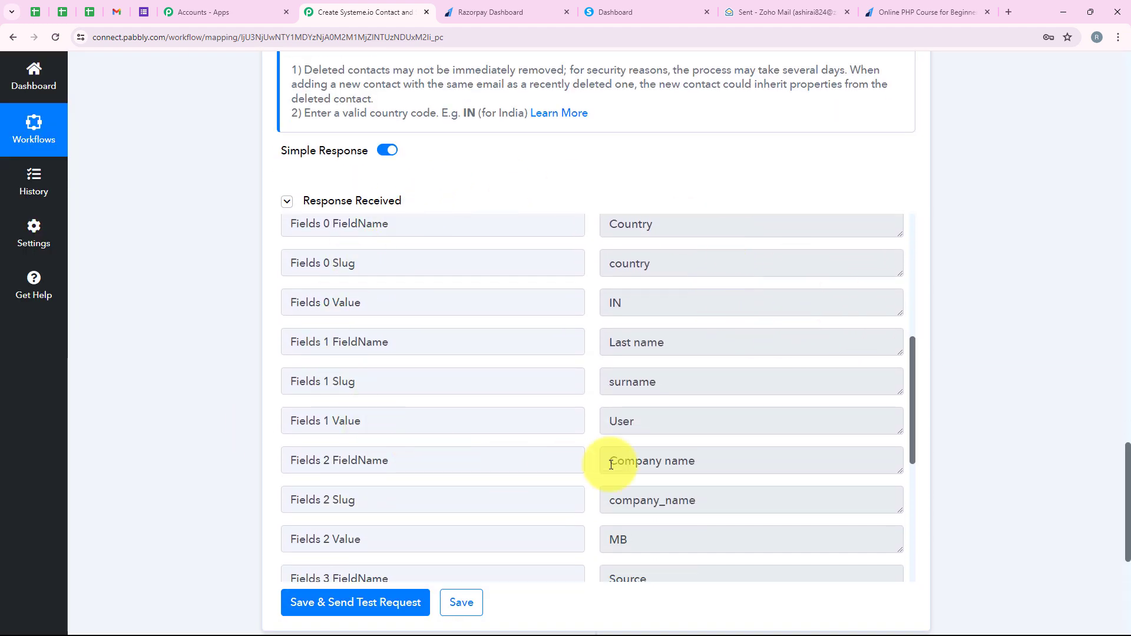
scroll(664, 426, "up", 10)
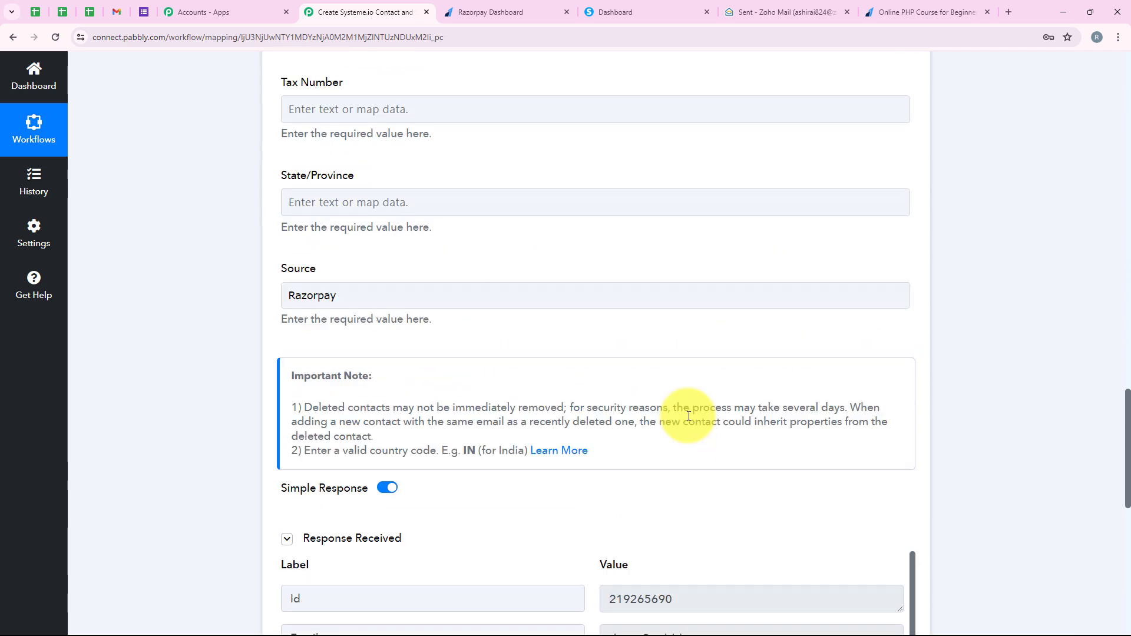
scroll(689, 416, "up", 10)
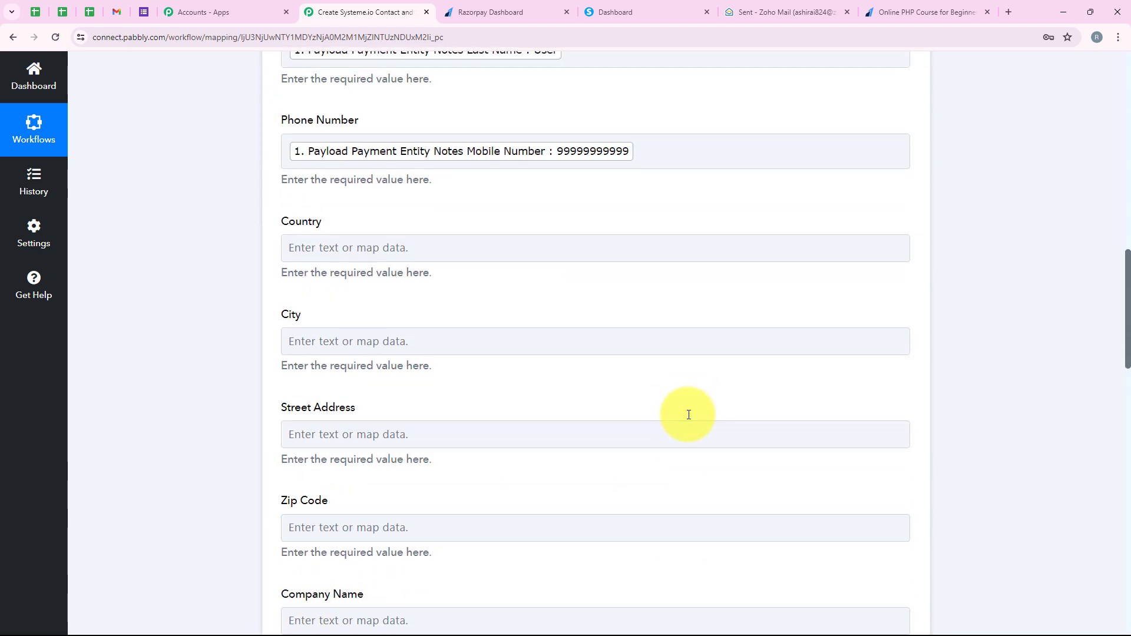
scroll(623, 203, "down", 3)
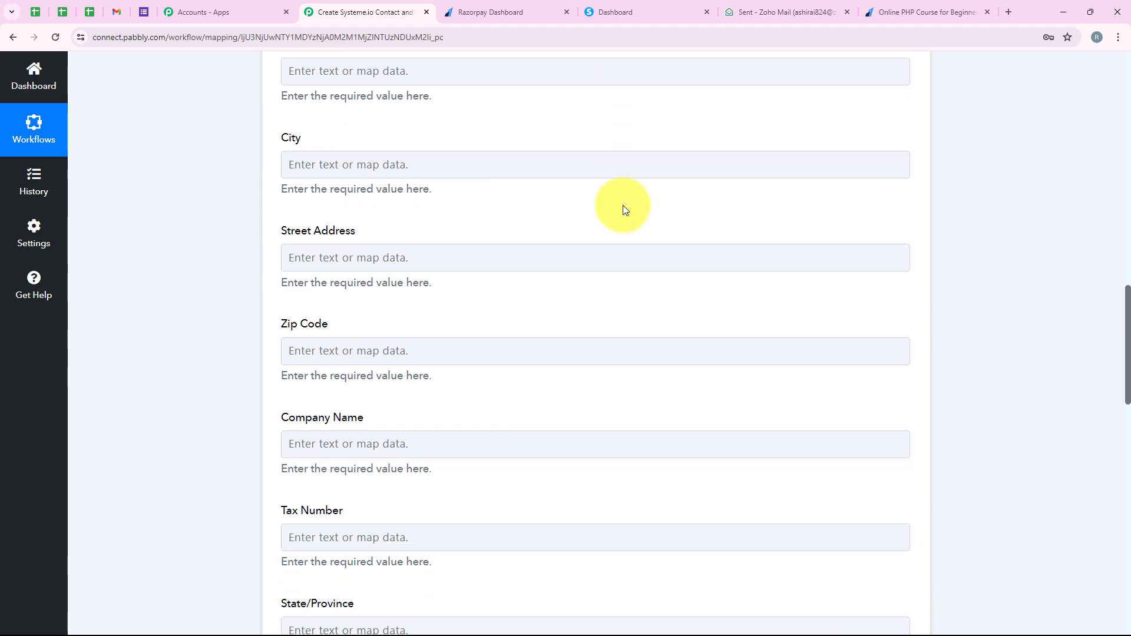
Step: Switch to Systeme.io, open the newly created contact and check its email, name, phone number and source
left_click(627, 7)
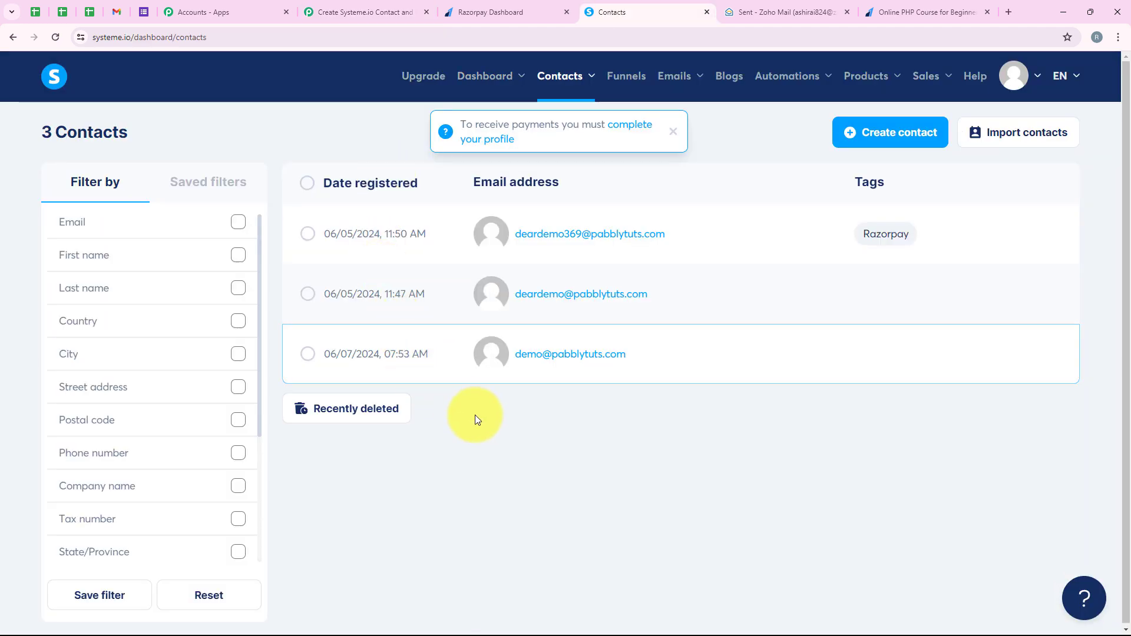
mouse_move(561, 358)
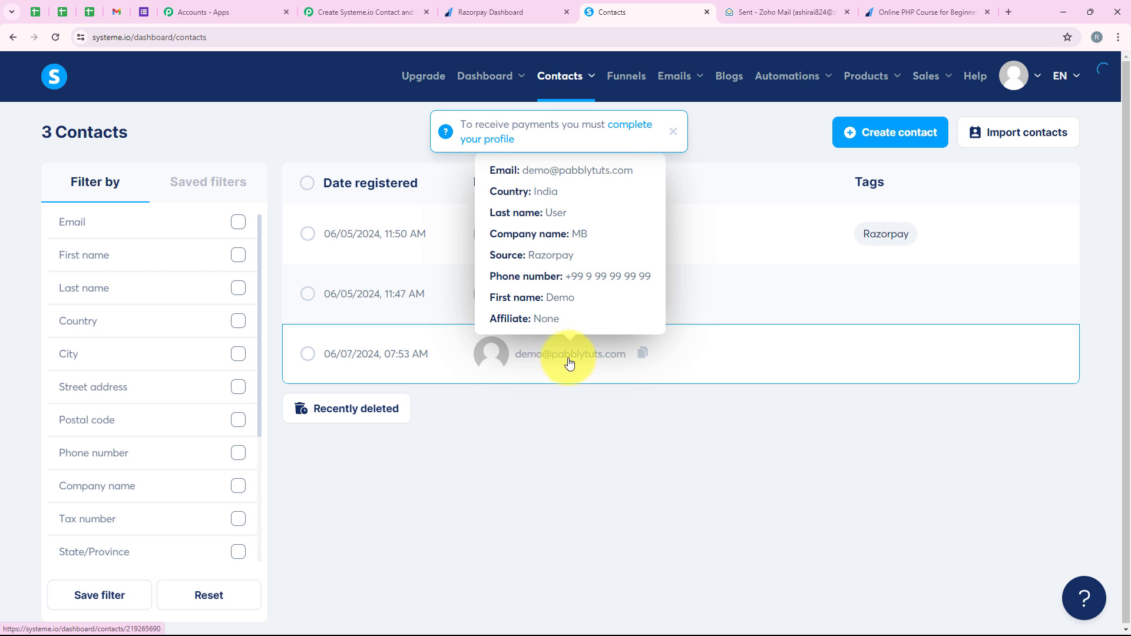
left_click(569, 362)
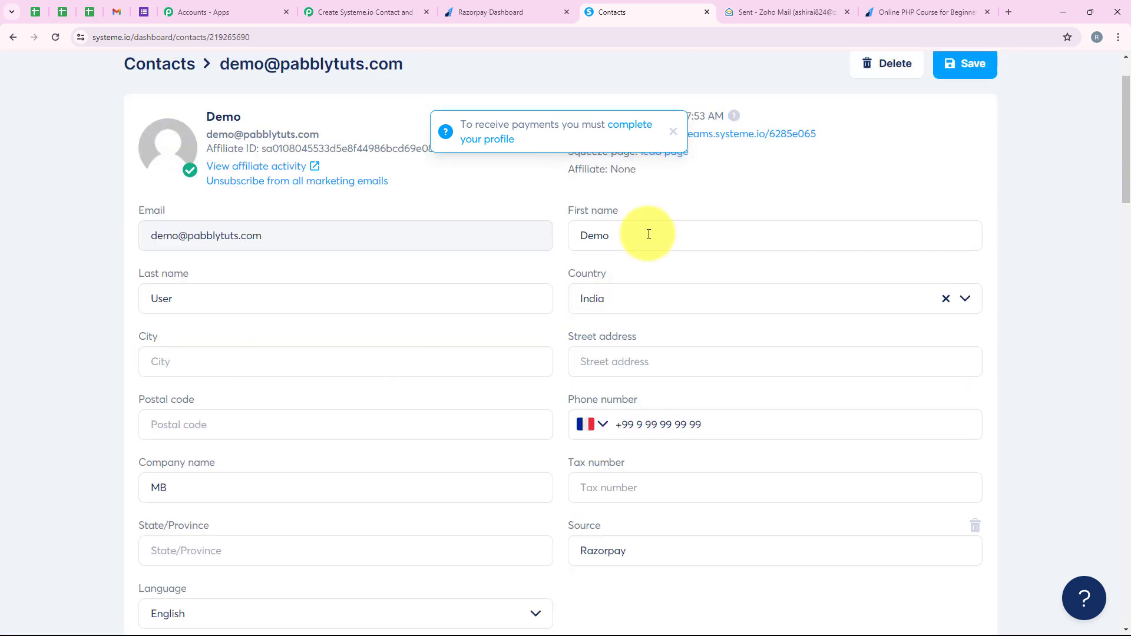
left_click(613, 235)
left_click(228, 290)
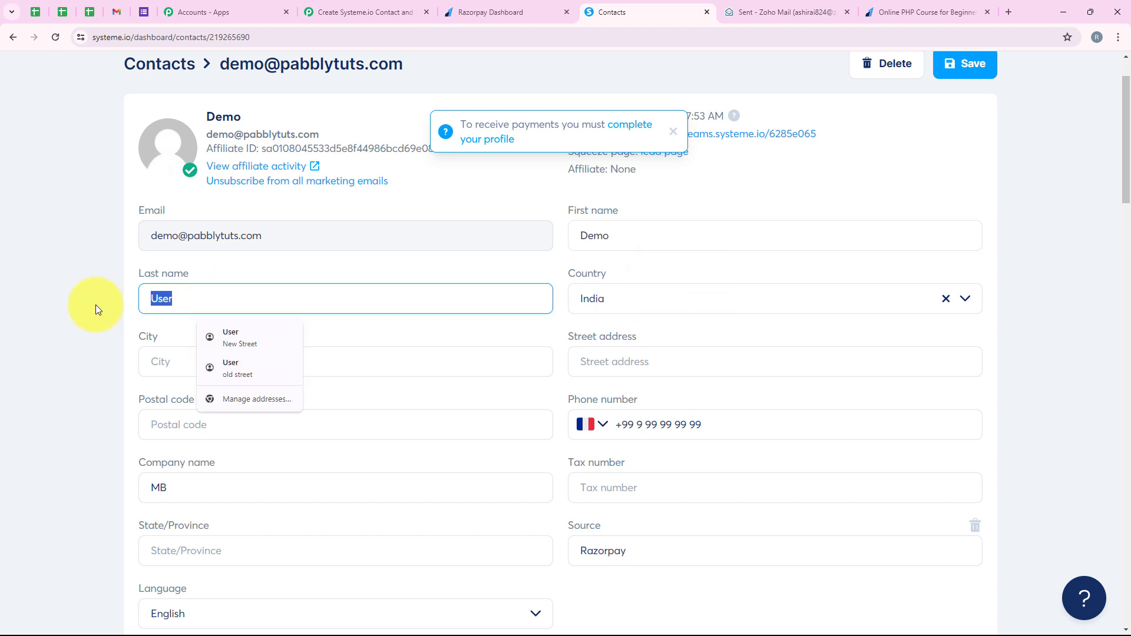
left_click_drag(96, 306, 751, 441)
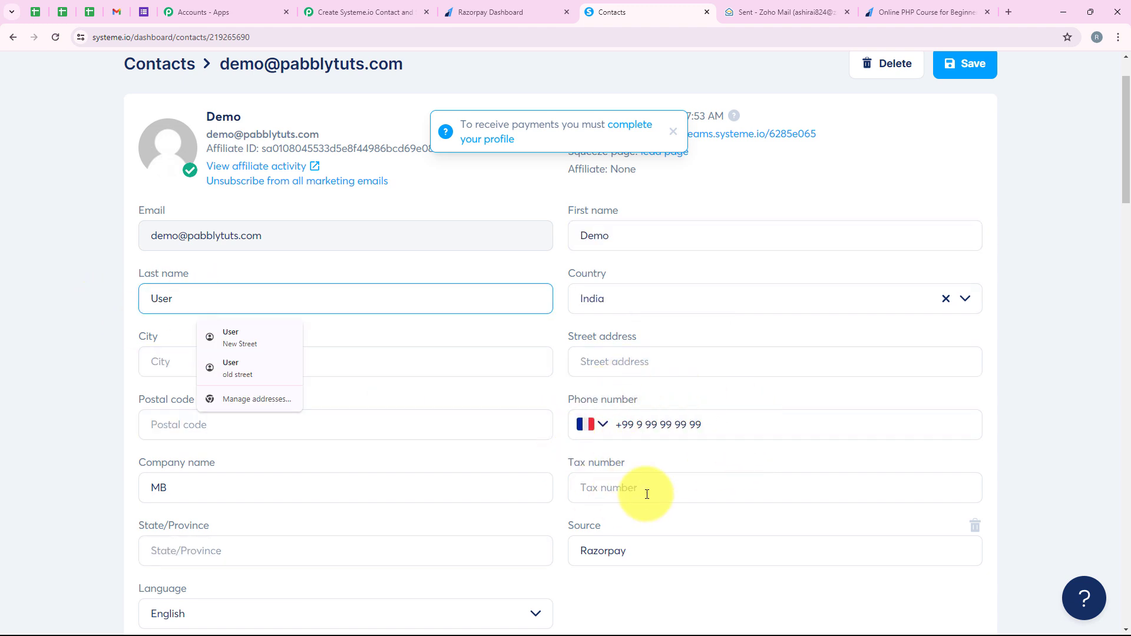
left_click_drag(311, 238, 150, 234)
left_click(115, 199)
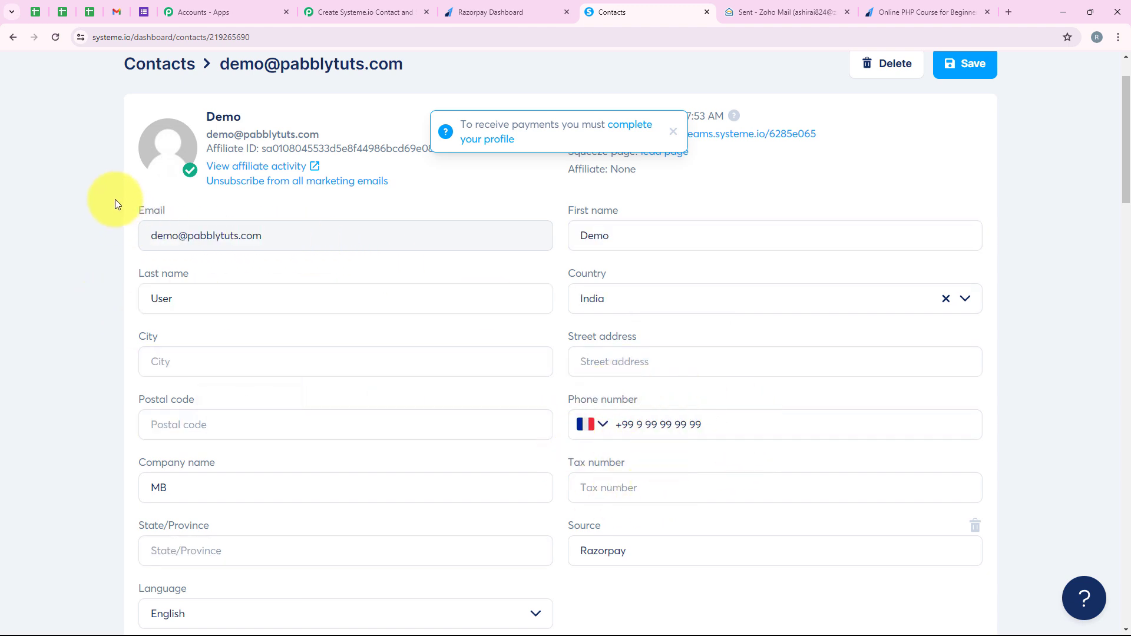
Step: Switch back to Pabbly Connect and add a Zoho Mail action after the Systeme.io action
left_click(330, 12)
scroll(290, 500, "up", 1)
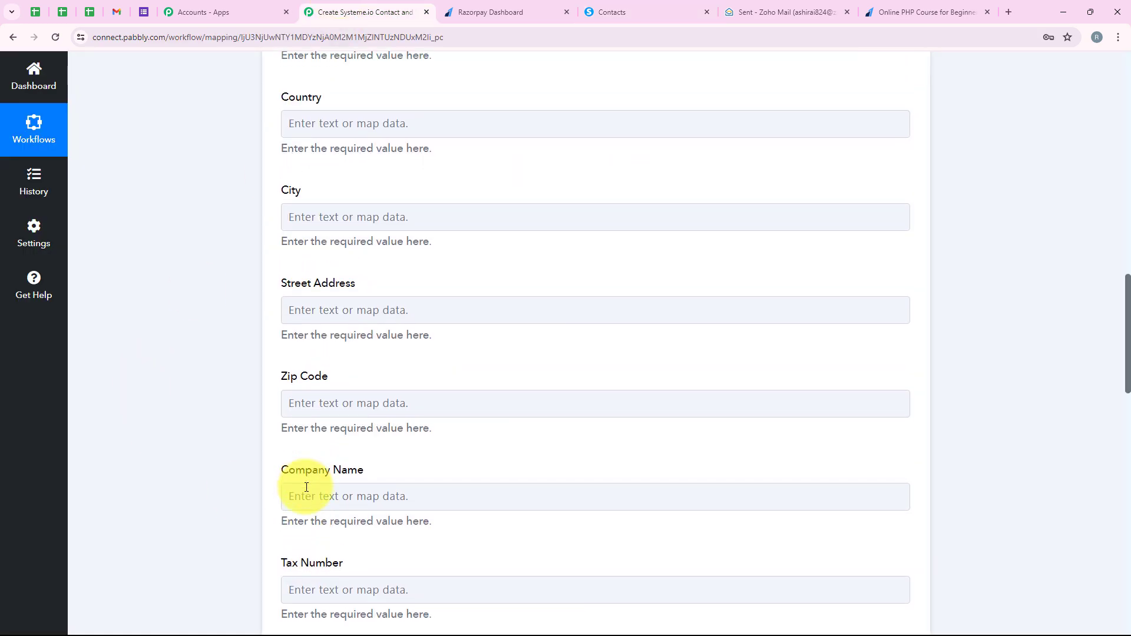
scroll(306, 486, "down", 15)
scroll(306, 487, "down", 5)
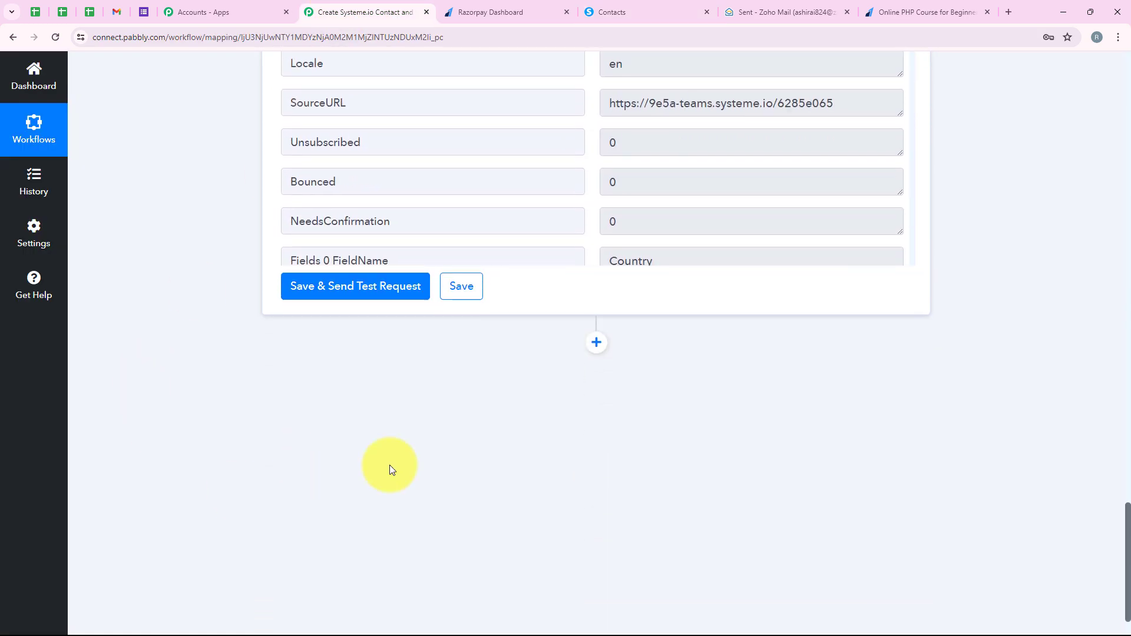
left_click(596, 303)
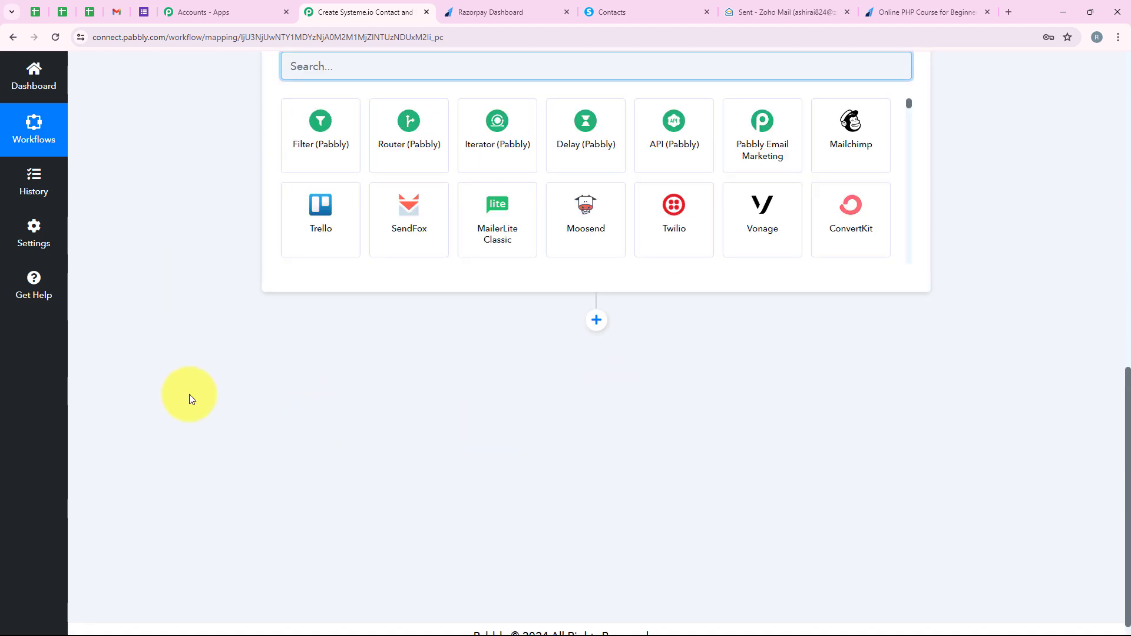
scroll(284, 459, "up", 4)
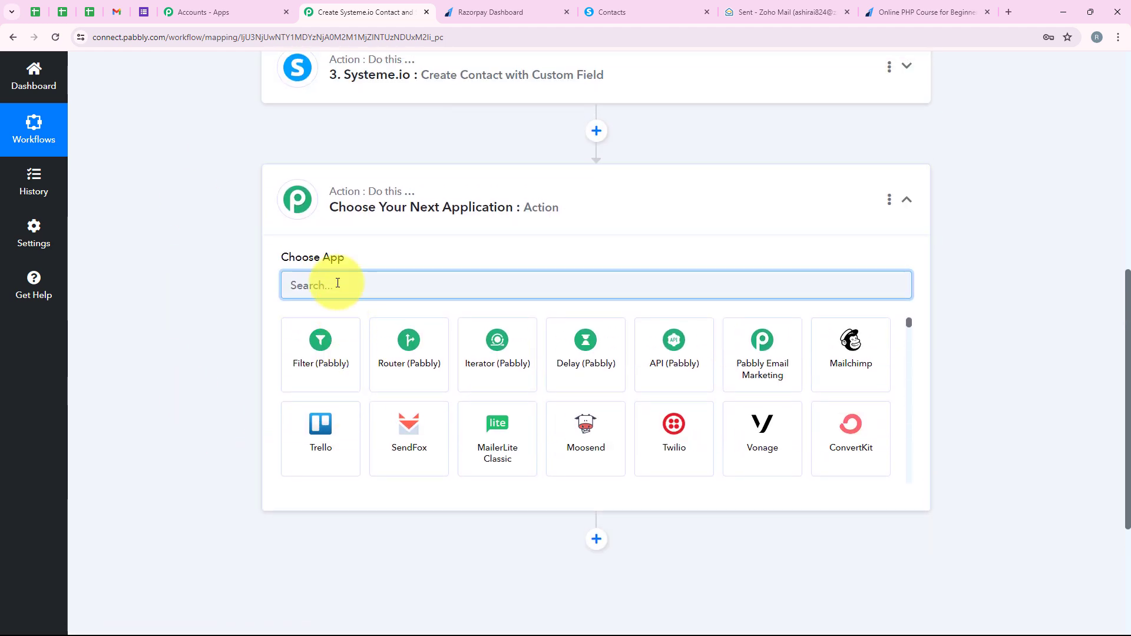
type("Zoh")
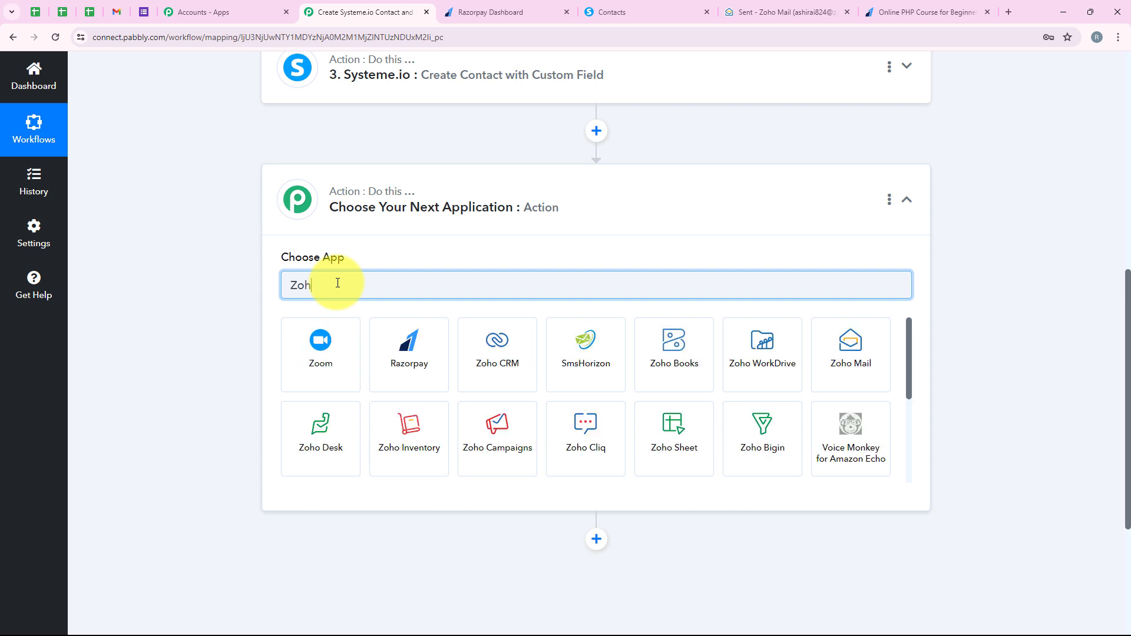
type("o")
type(" Mail")
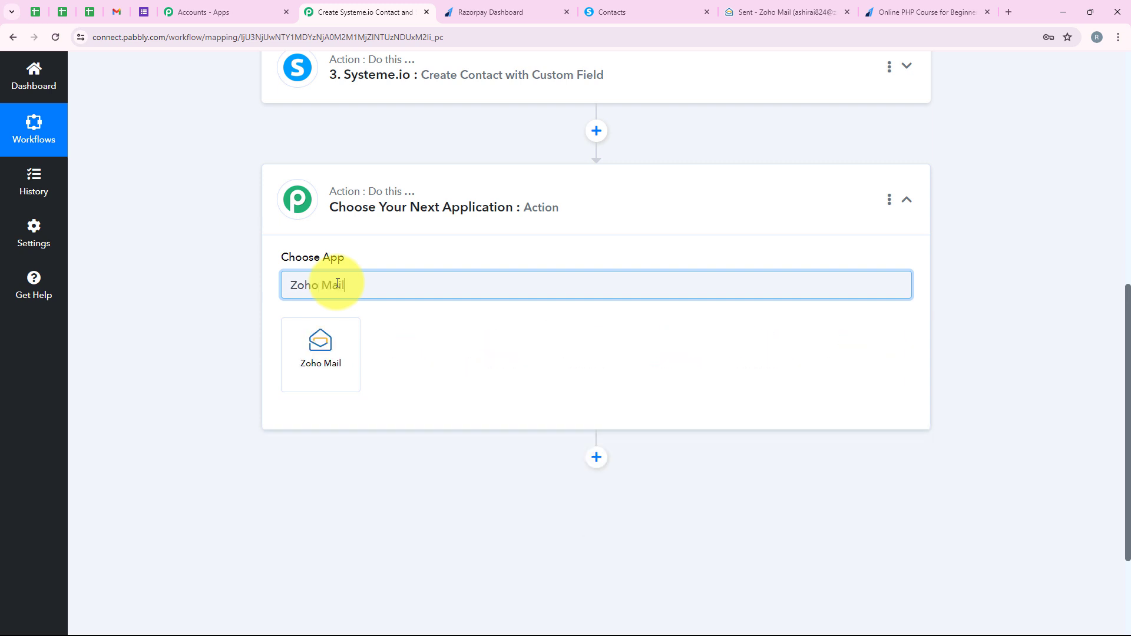
left_click(326, 341)
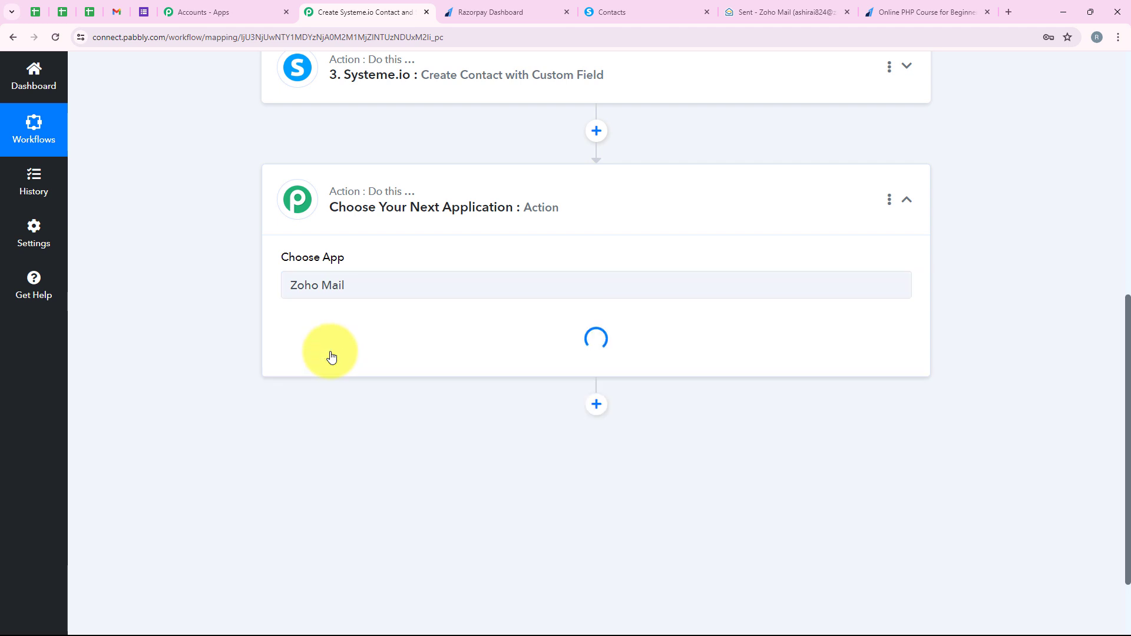
Step: Choose Send Email as the Zoho Mail action event
left_click_drag(296, 341, 338, 318)
left_click(369, 348)
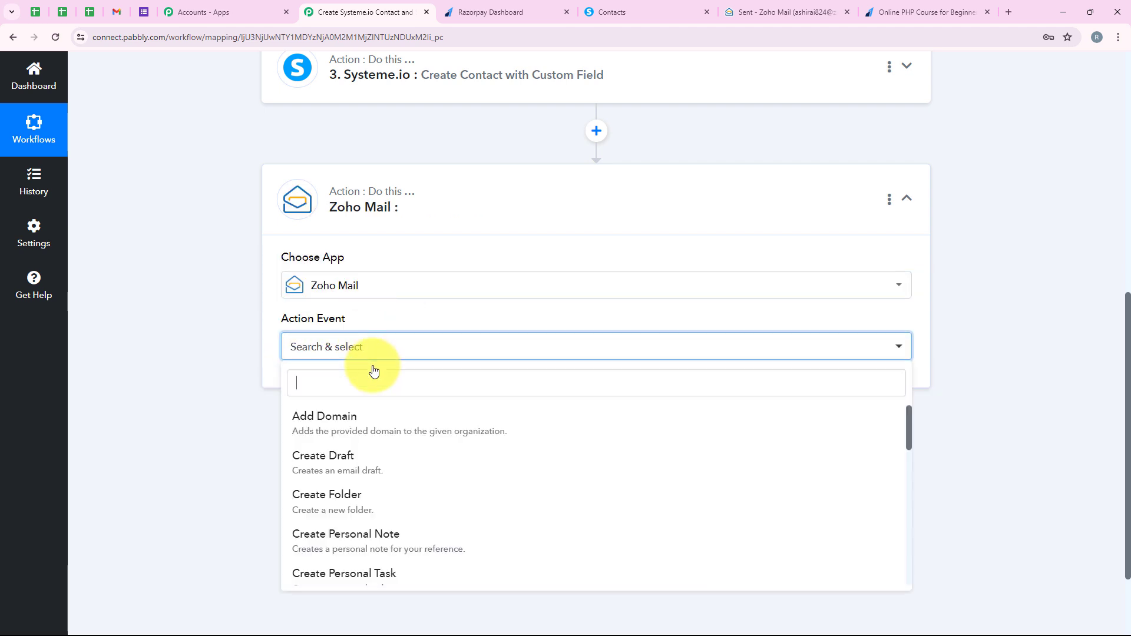
scroll(375, 455, "down", 3)
left_click(366, 490)
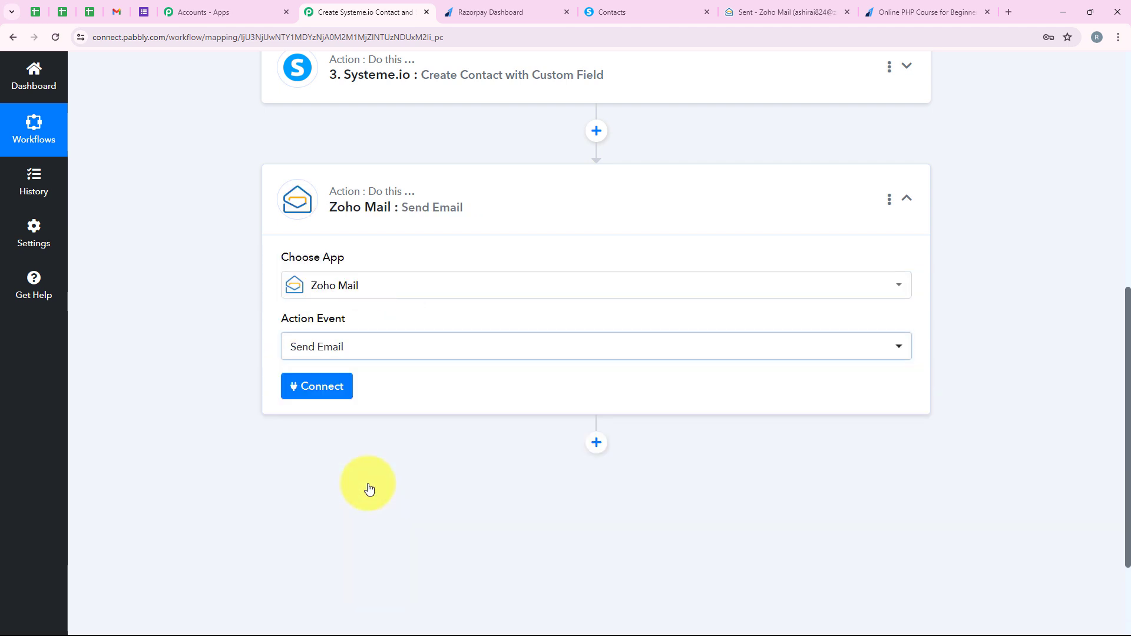
Step: Start a new Zoho Mail connection for the Send Email action and review the supported Zoho account domains
left_click(326, 389)
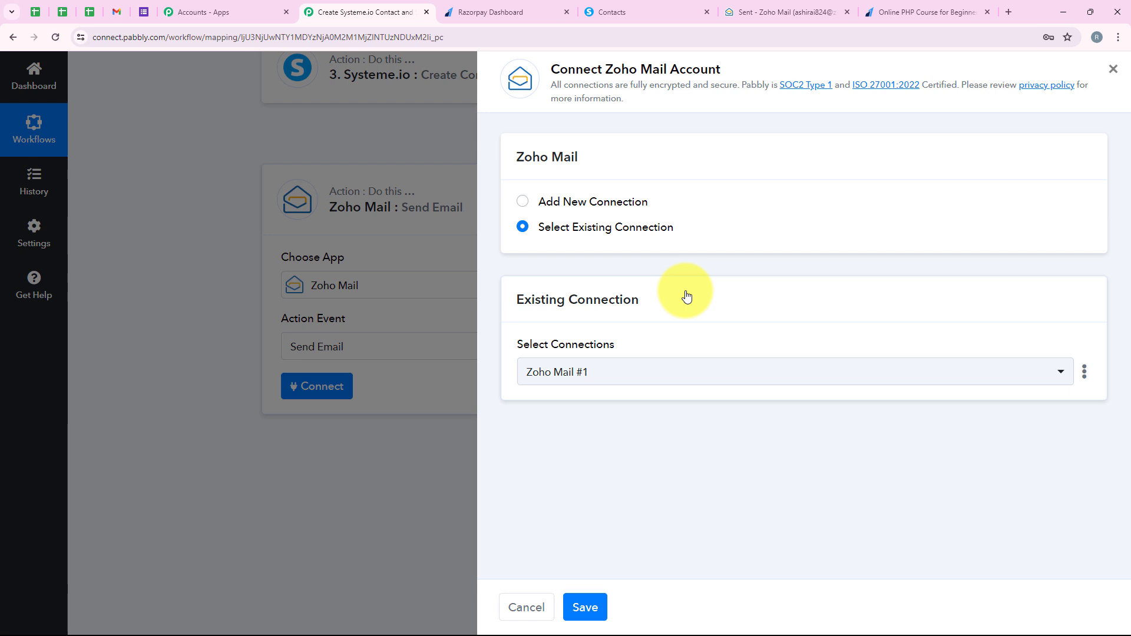
left_click(607, 201)
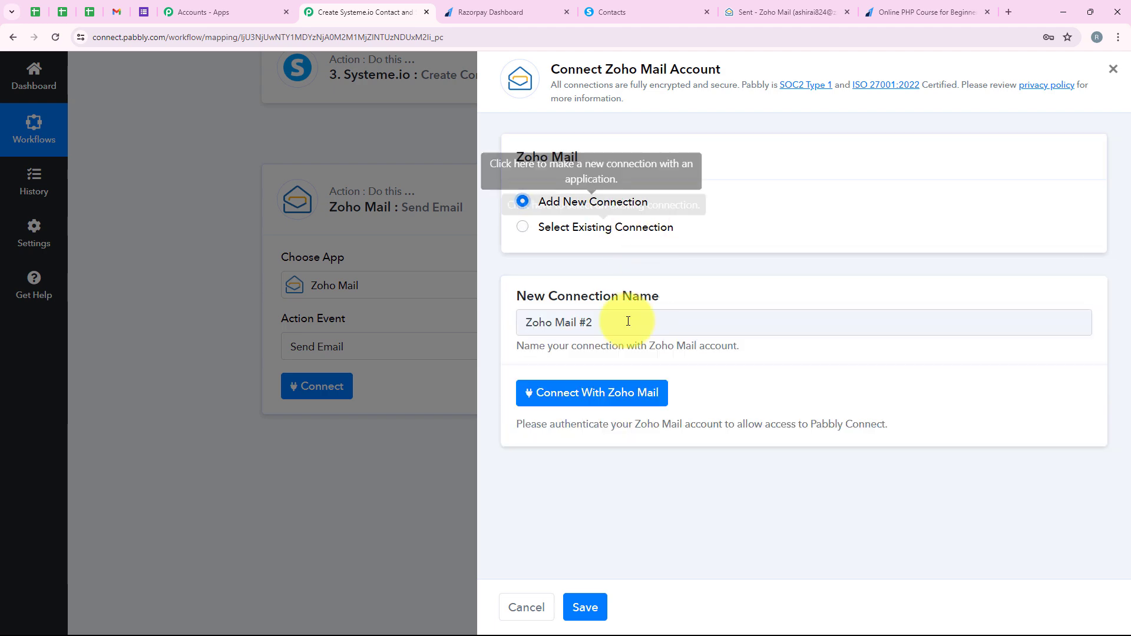
left_click(577, 402)
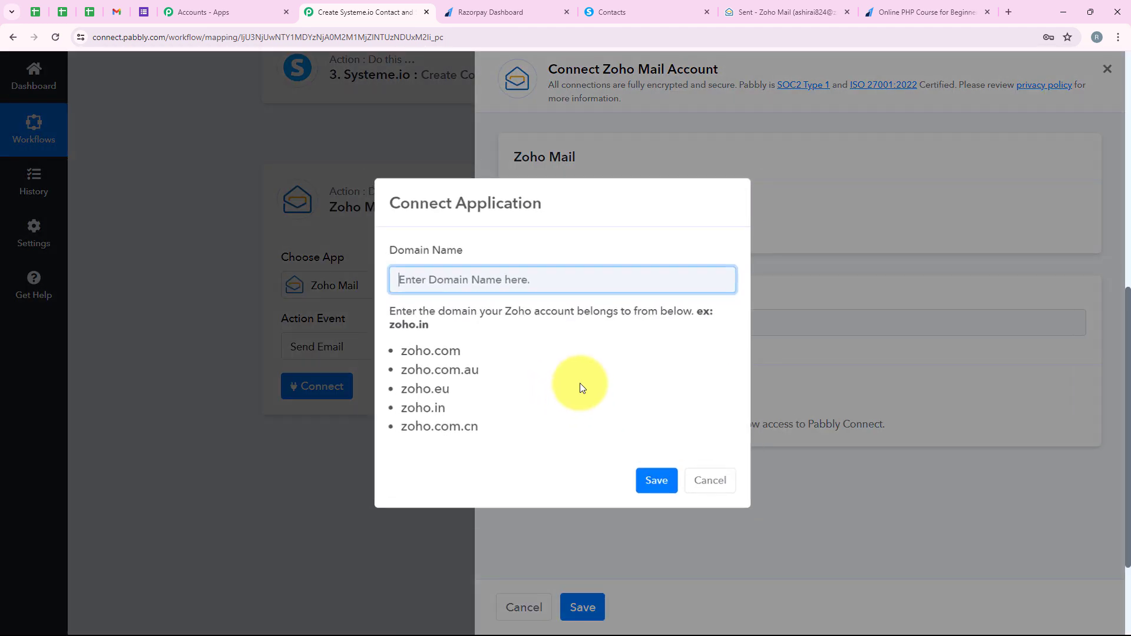
left_click_drag(390, 310, 580, 318)
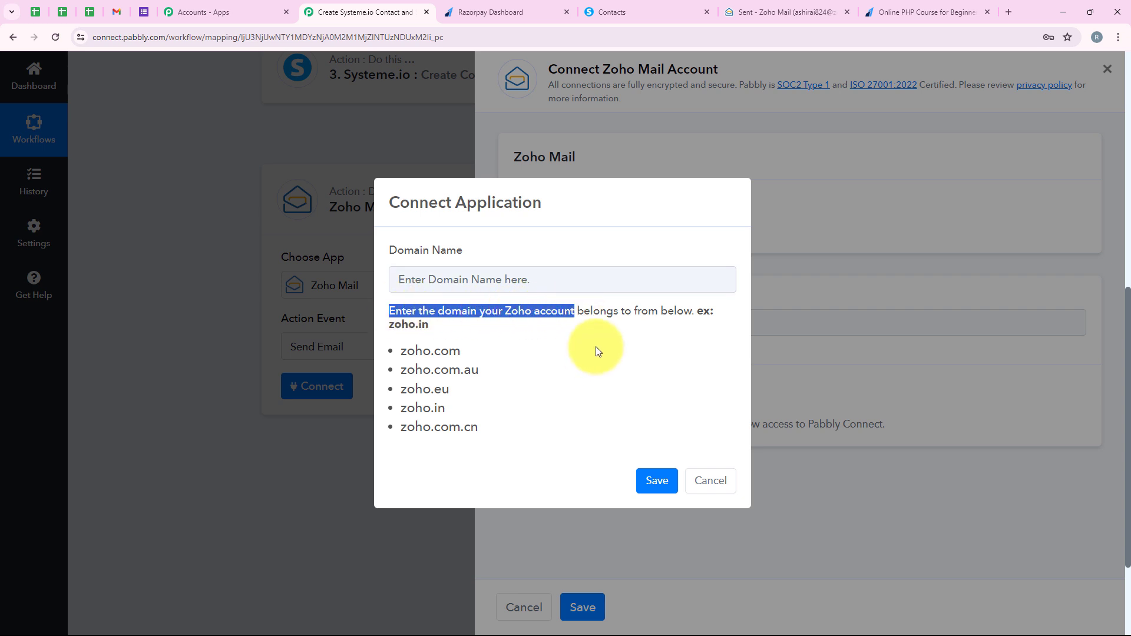
left_click(390, 345)
left_click_drag(398, 346, 482, 422)
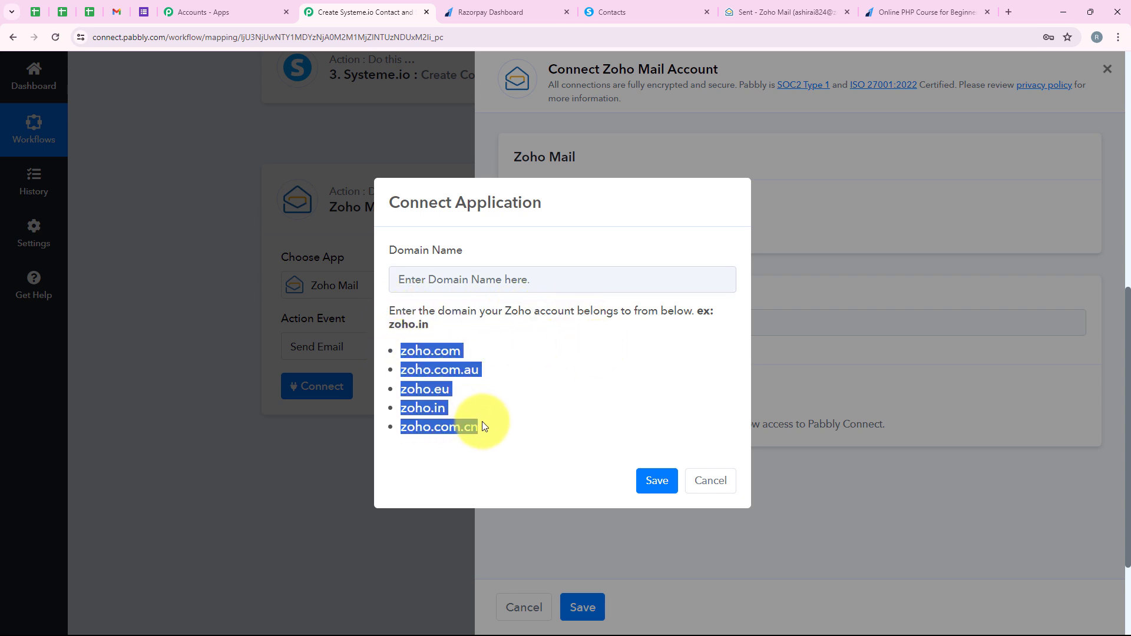
left_click(551, 406)
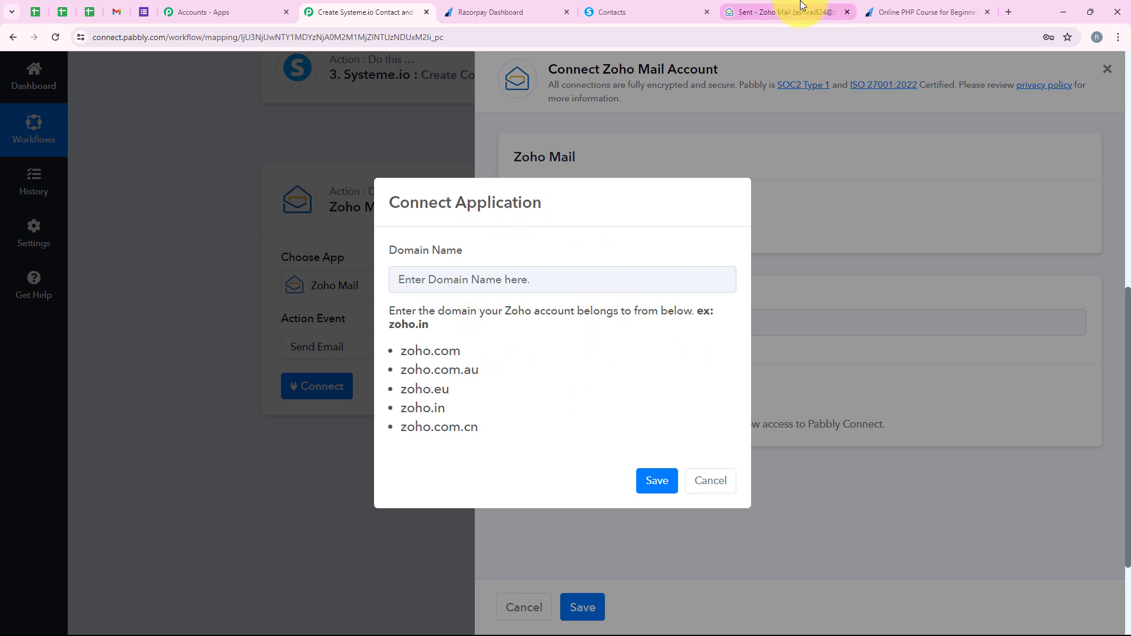
Step: Switch to Zoho Mail, check the account's domain in the web address, and return to Pabbly Connect
left_click(766, 12)
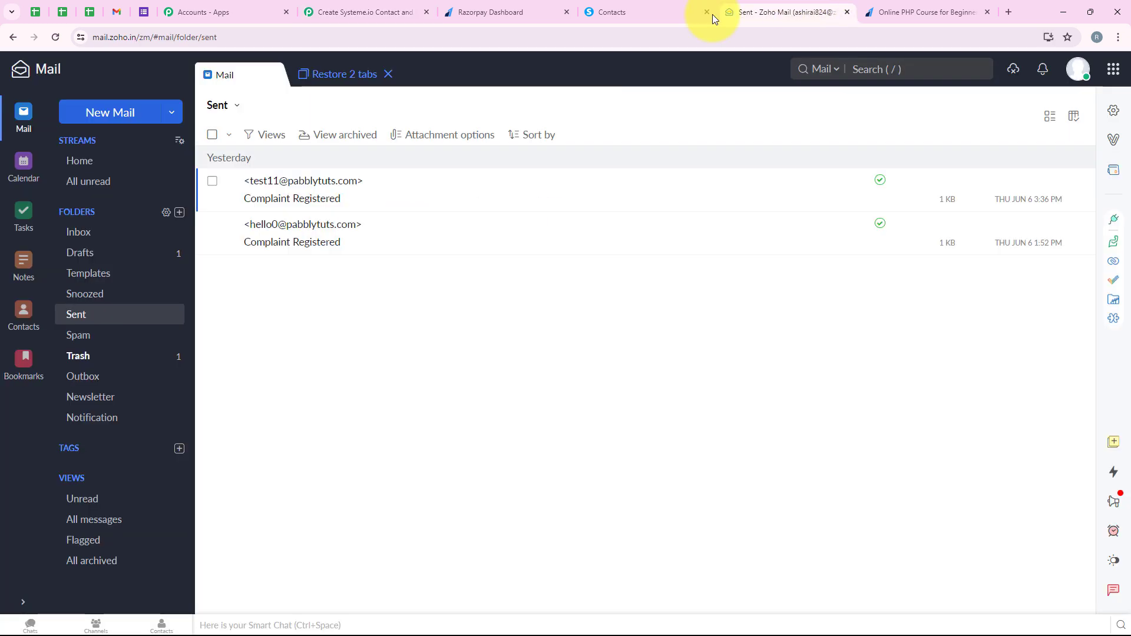
left_click(118, 35)
left_click(366, 12)
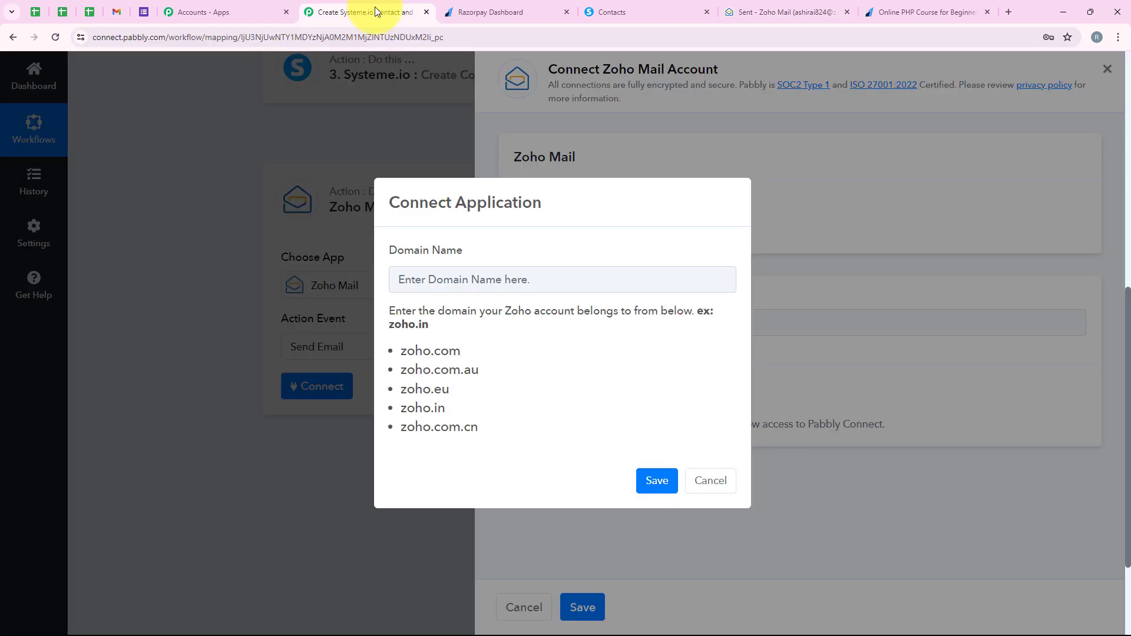
Step: Set the Zoho account domain to zoho.in and save it to authorize the Zoho Mail connection
left_click_drag(402, 408, 446, 407)
key("ctrl+c")
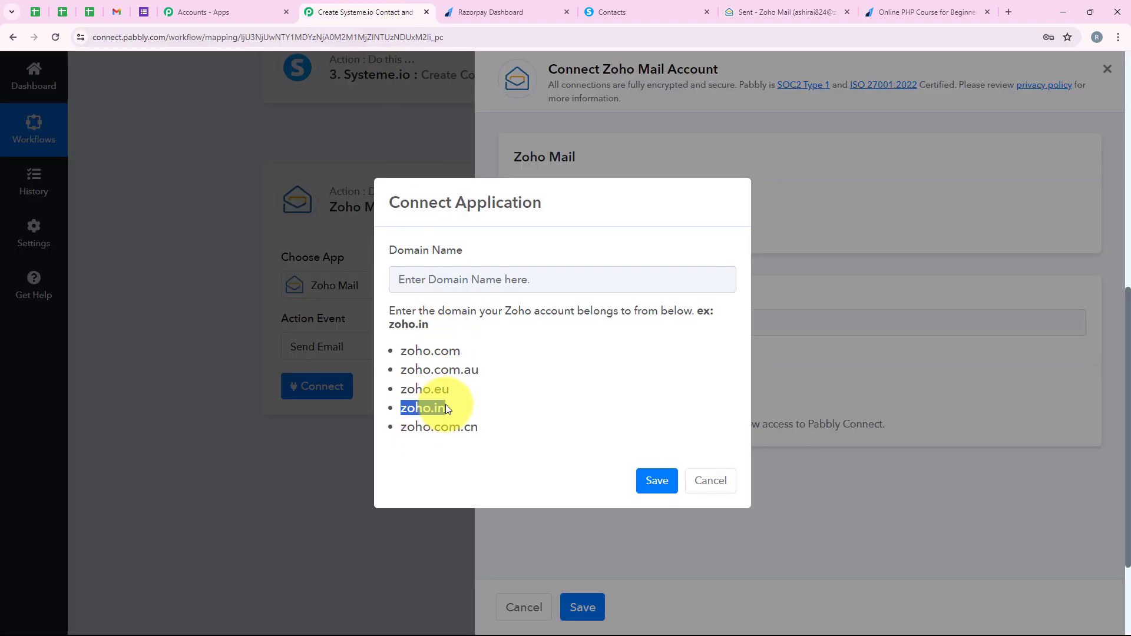
left_click(467, 277)
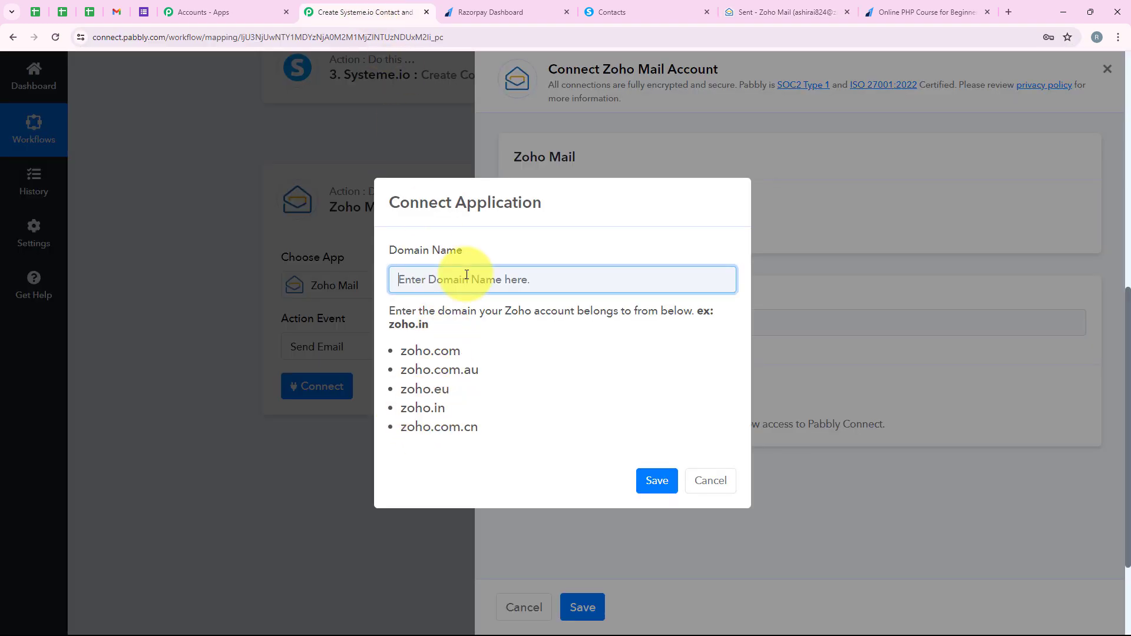
key("ctrl+v")
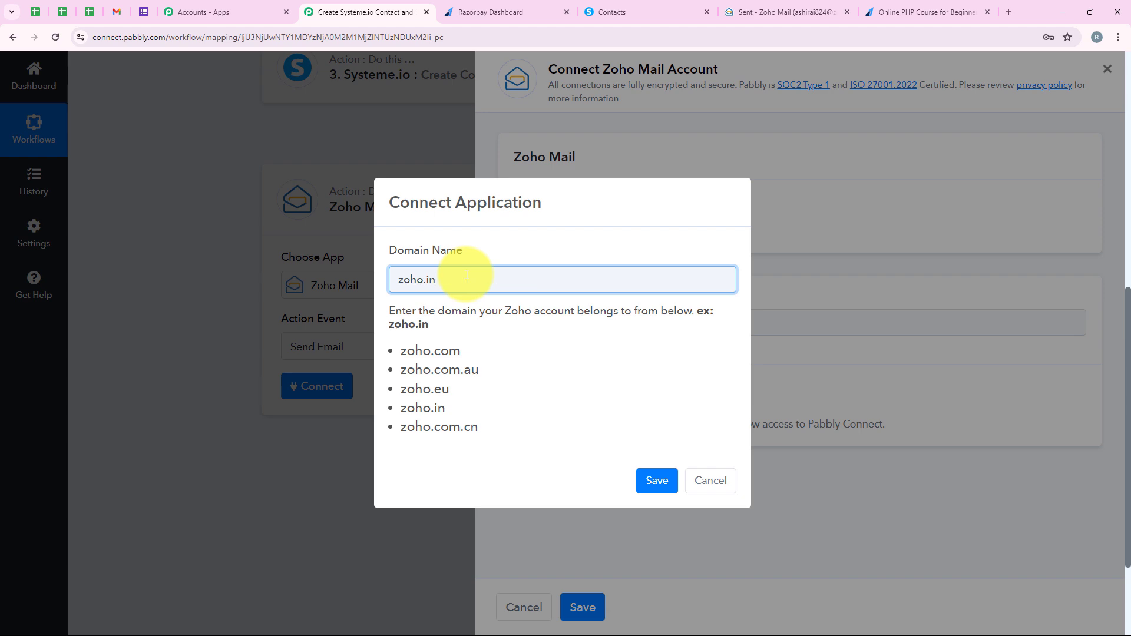
left_click(656, 481)
left_click_drag(342, 394, 334, 613)
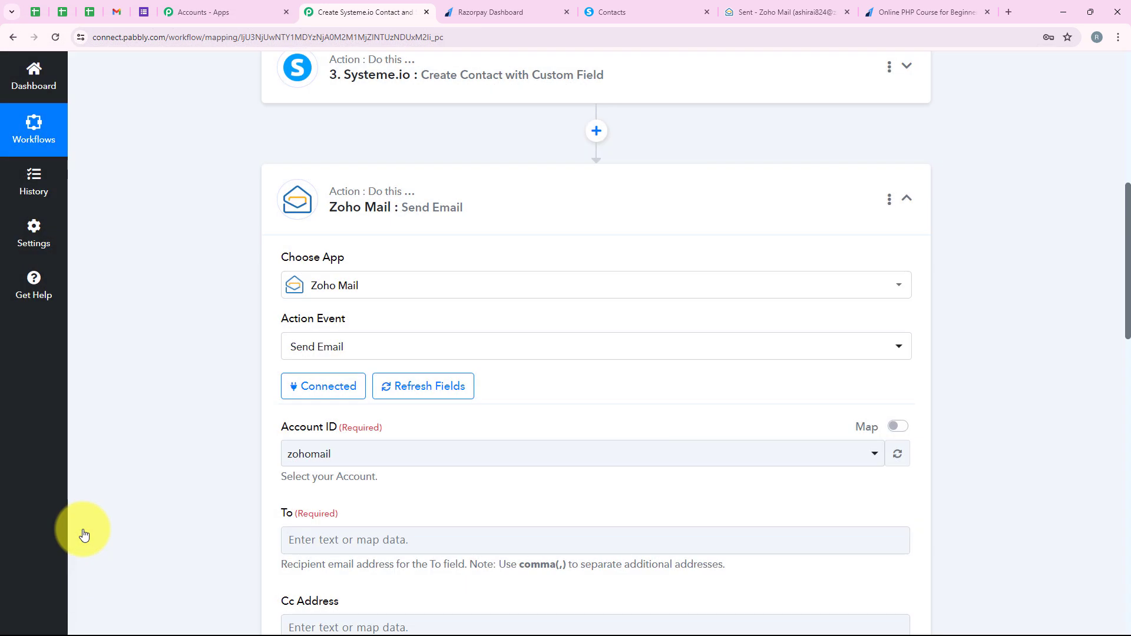
Step: Select zohomail as the Account ID for the Send Email action
scroll(177, 432, "down", 4)
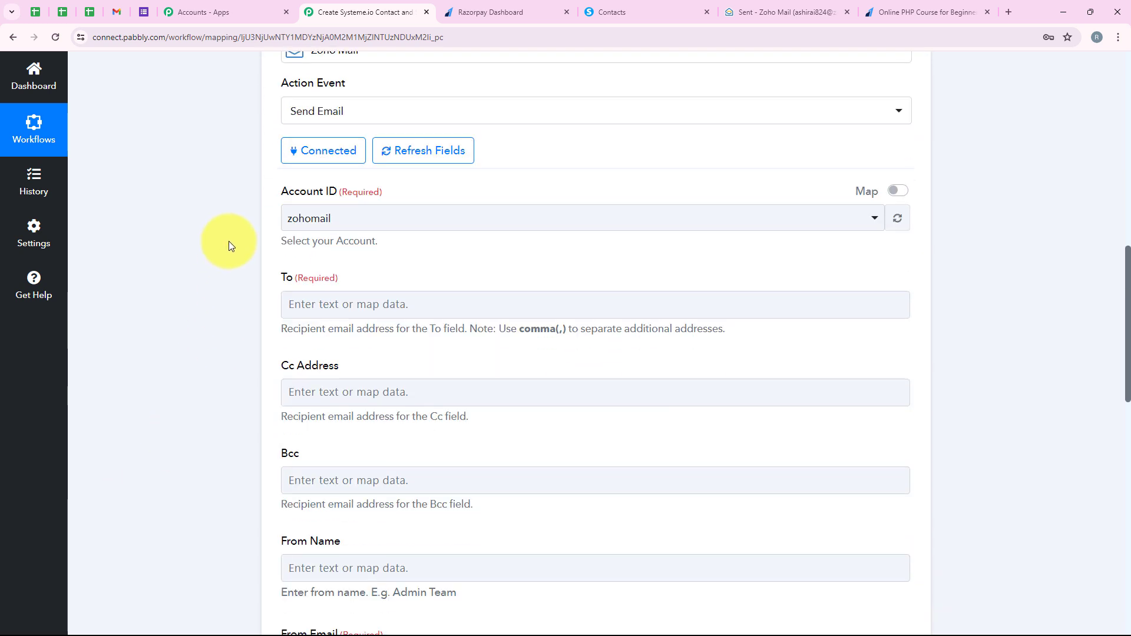
left_click_drag(283, 193, 336, 198)
left_click(331, 218)
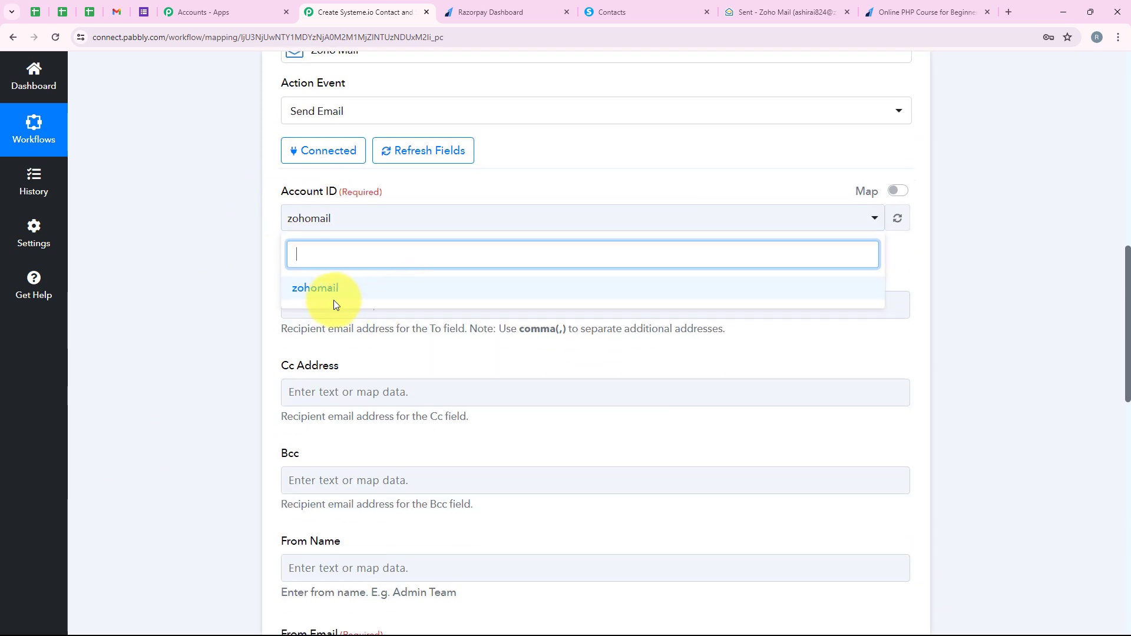
left_click(291, 297)
Step: Map the recipient's To address to the Razorpay field Payload Payment Entity Notes Email
scroll(319, 254, "down", 1)
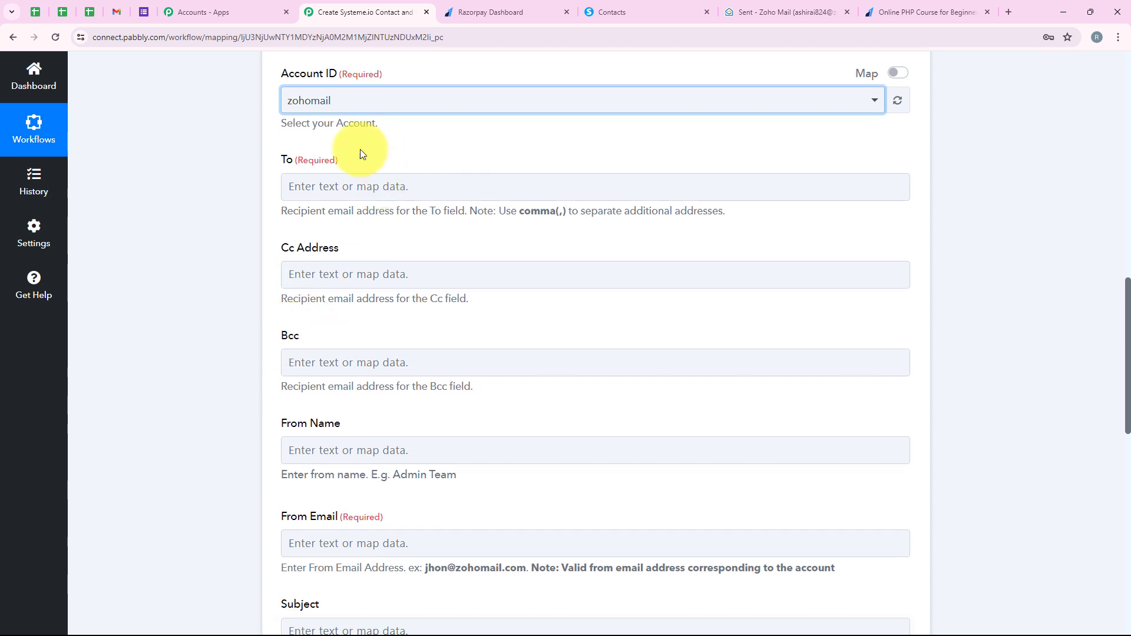
left_click_drag(271, 158, 369, 162)
left_click(316, 188)
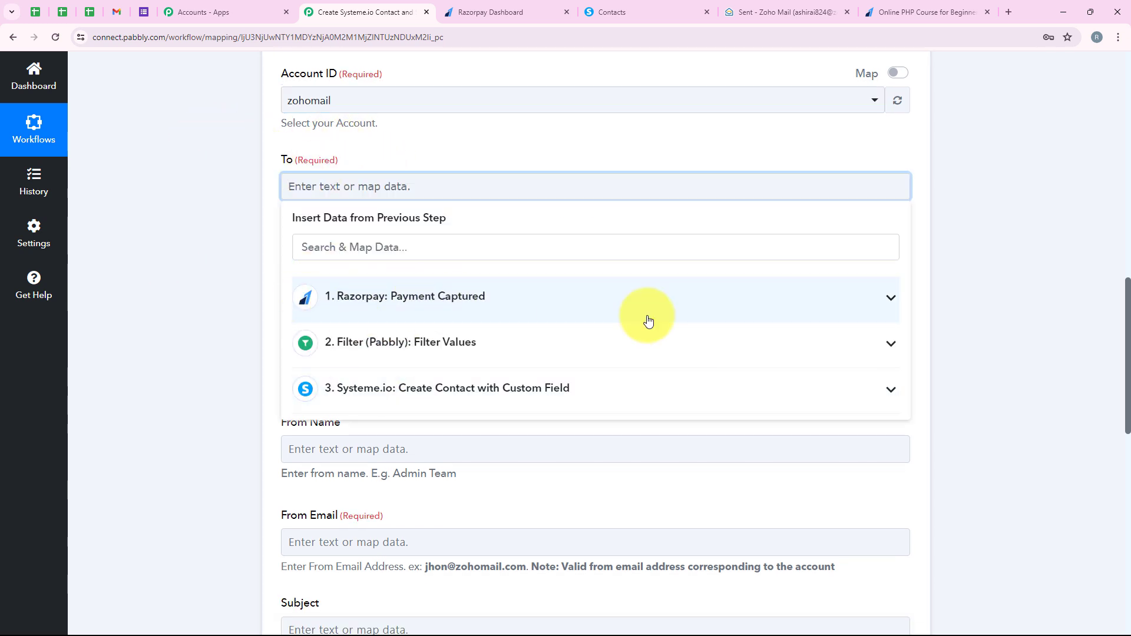
left_click(404, 243)
type("Emai")
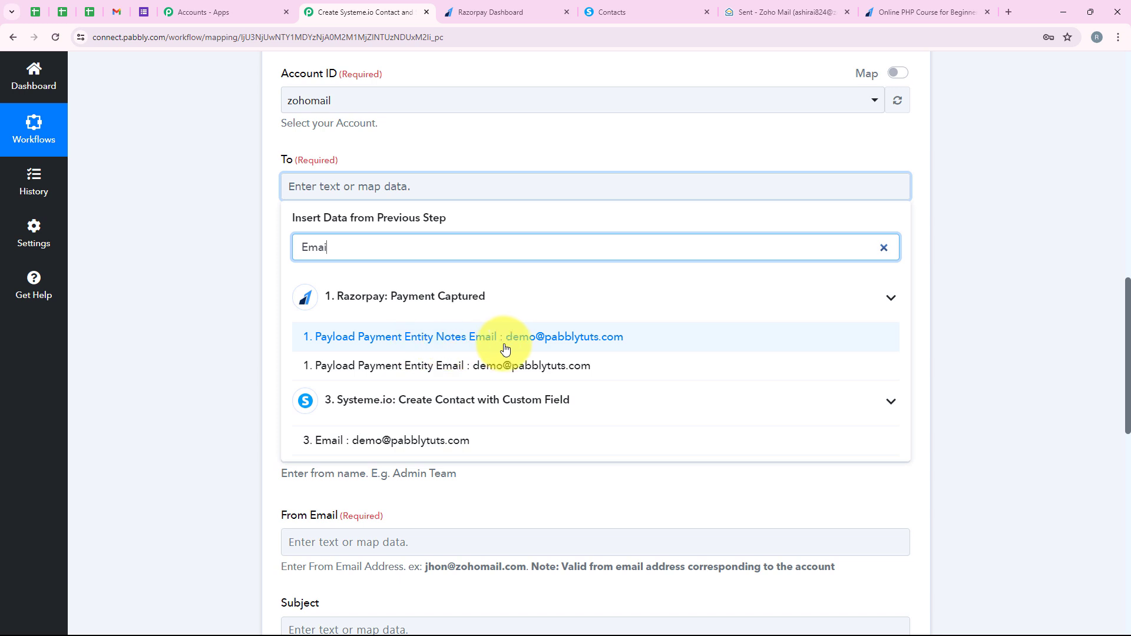
left_click(861, 337)
left_click(234, 268)
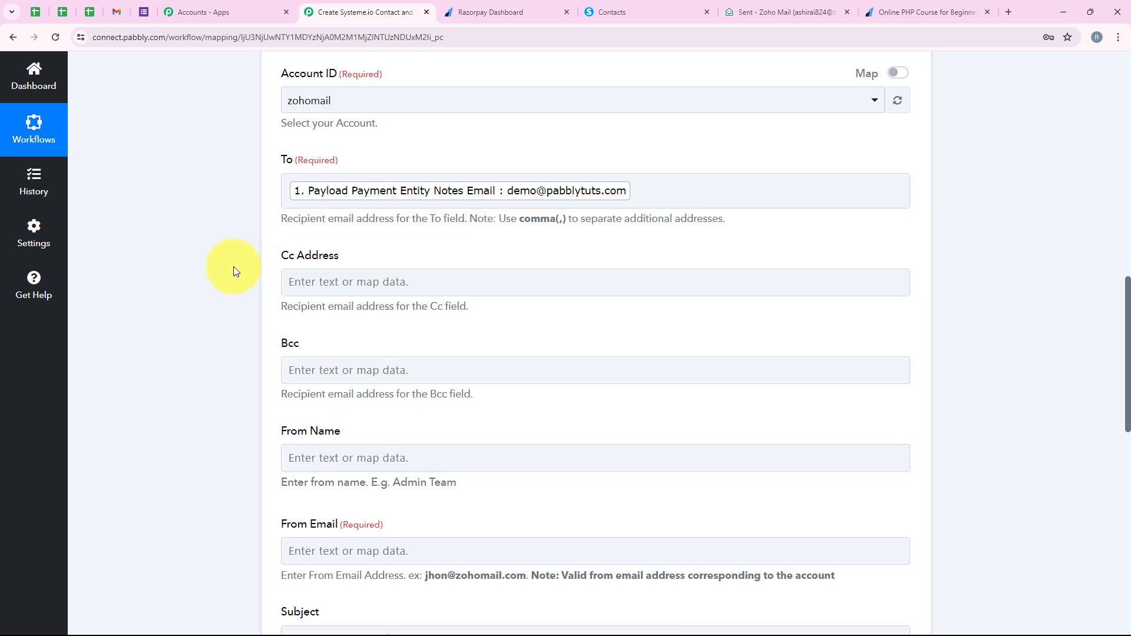
Step: Set the email's From Name to Pabbly
scroll(233, 266, "down", 2)
left_click_drag(268, 143, 348, 145)
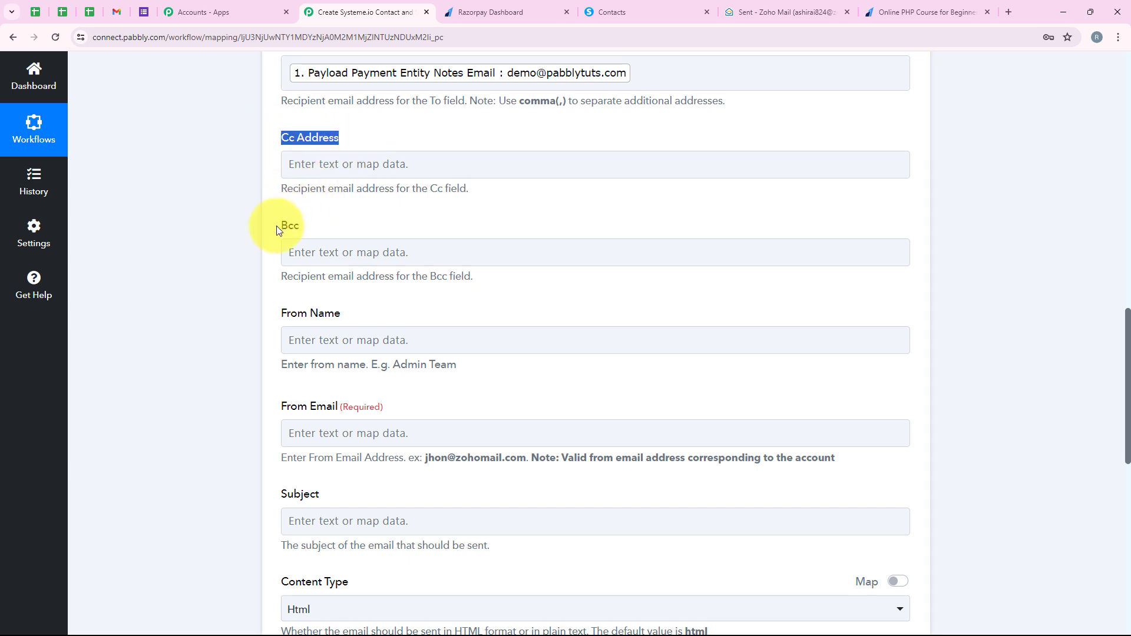
left_click_drag(276, 230, 316, 232)
left_click(243, 255)
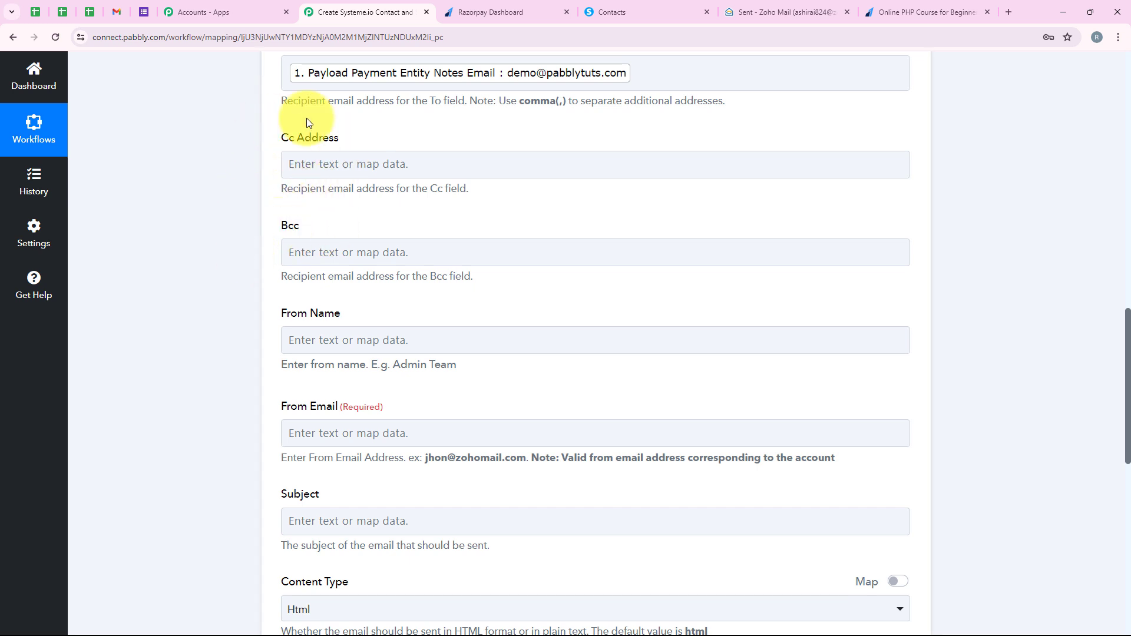
scroll(230, 304, "down", 1)
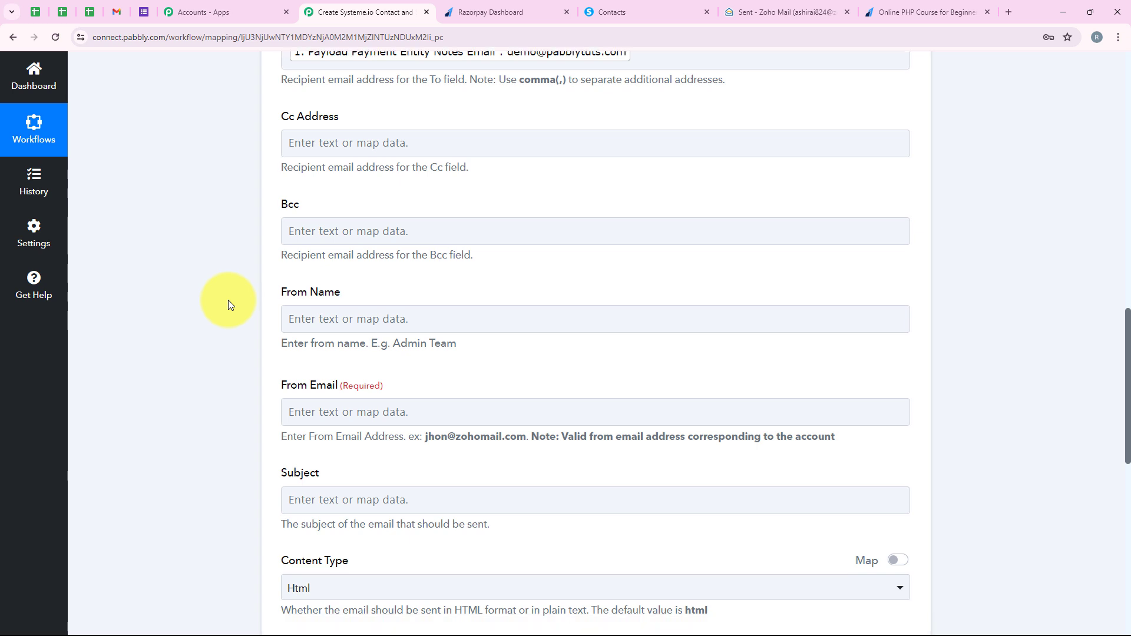
scroll(228, 305, "down", 2)
left_click_drag(271, 199, 345, 198)
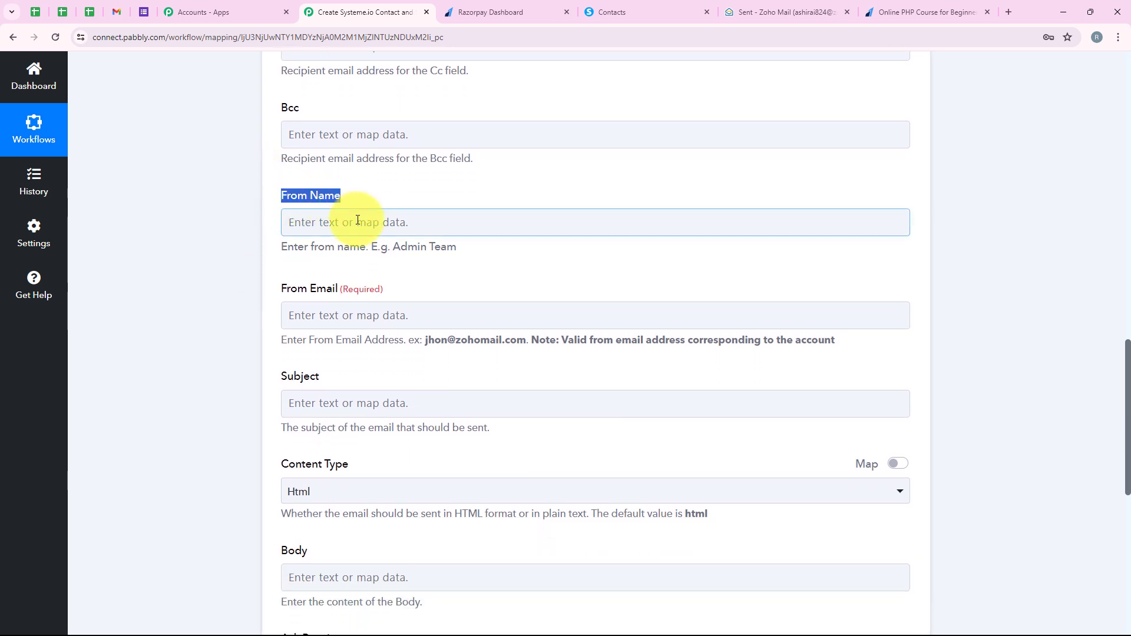
left_click(357, 220)
type("Pabbly")
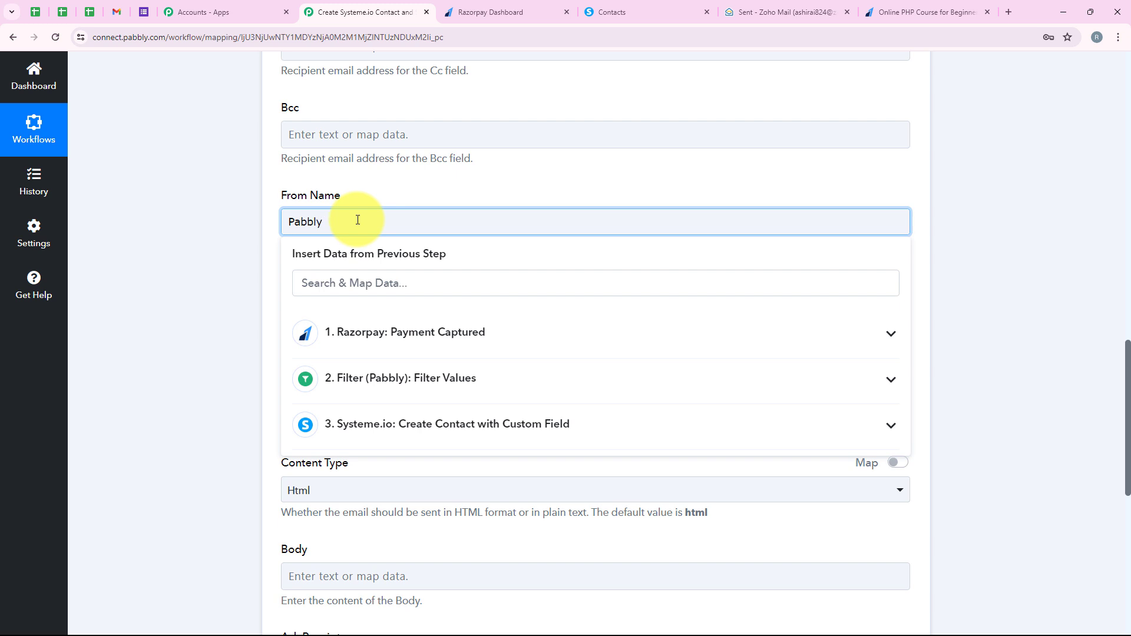
left_click(178, 259)
Step: Fill in the From Email with the sender's Zoho Mail address
scroll(179, 258, "down", 4)
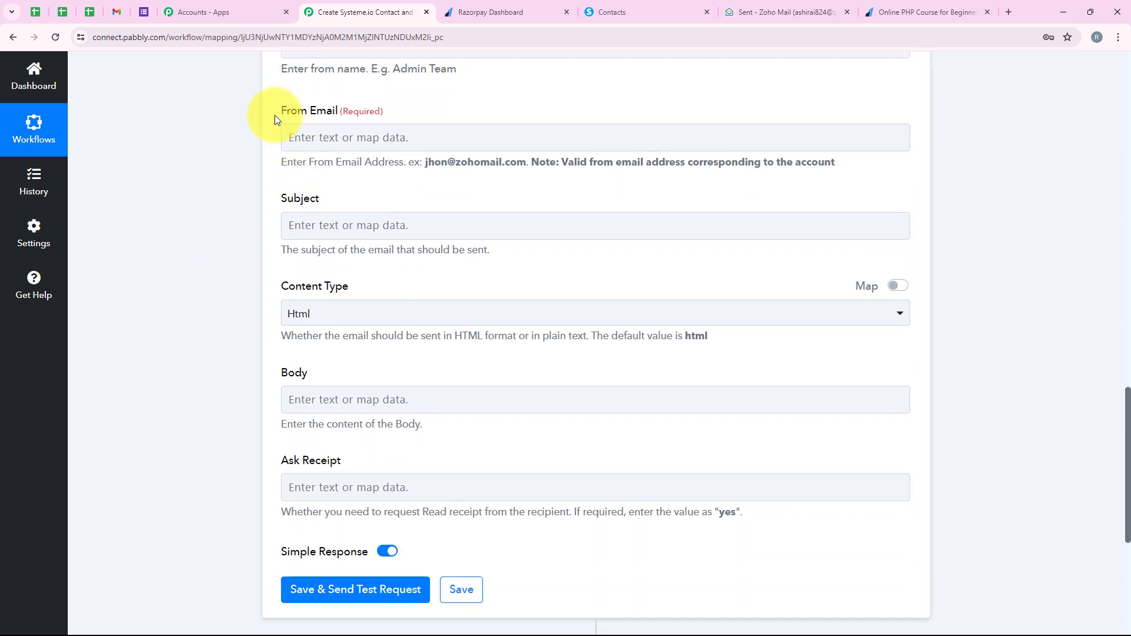
left_click_drag(274, 120, 335, 122)
left_click(288, 134)
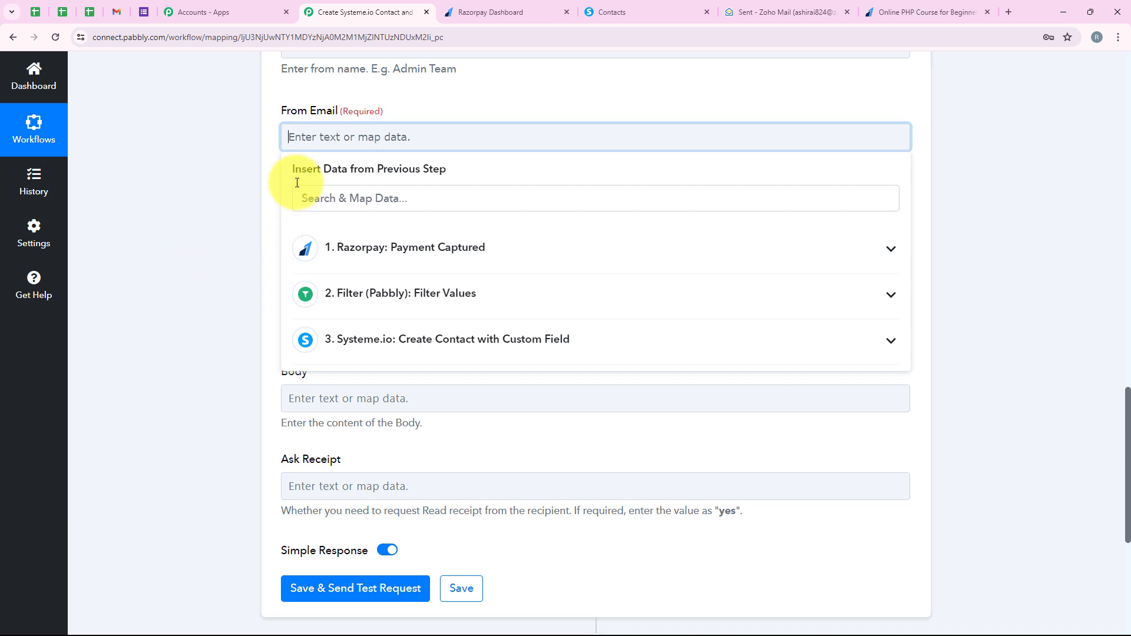
left_click(227, 198)
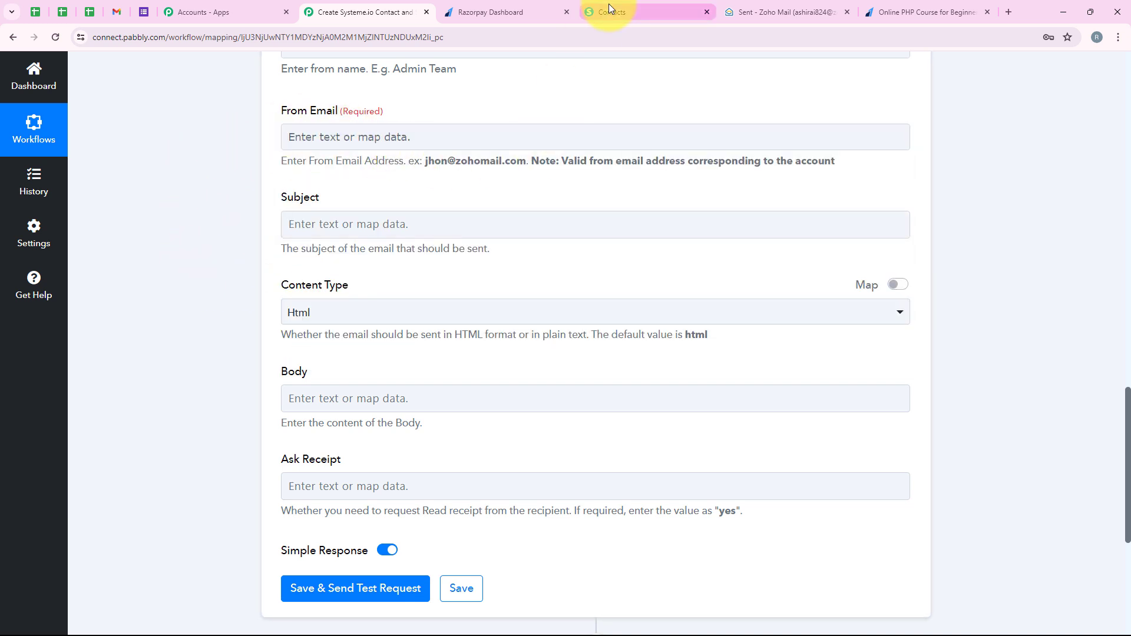
left_click(443, 139)
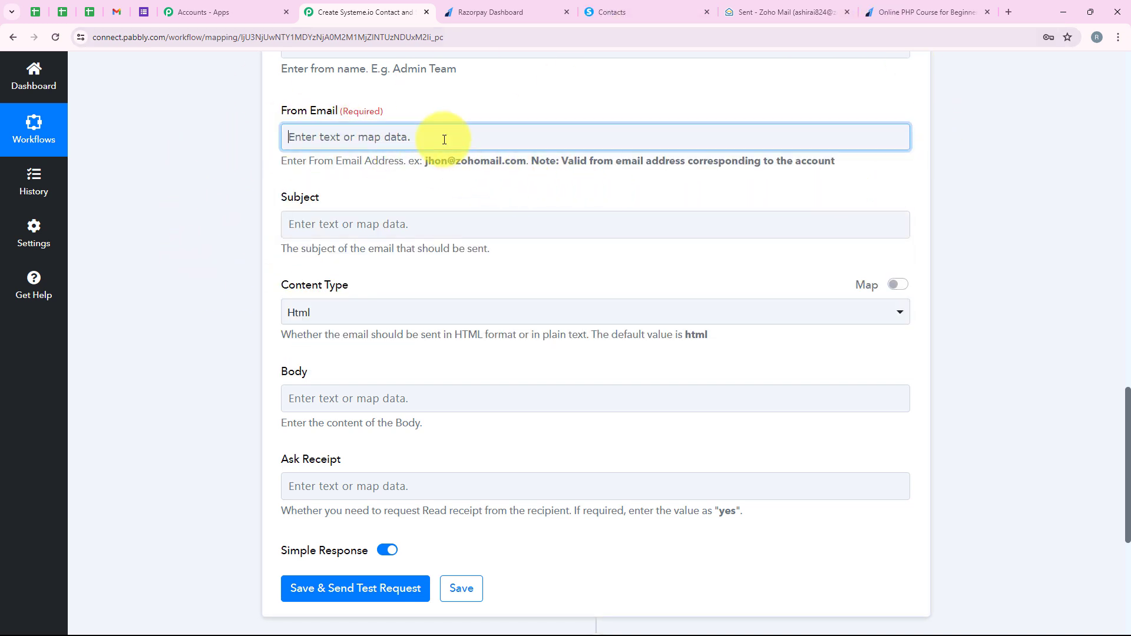
key("ctrl+v")
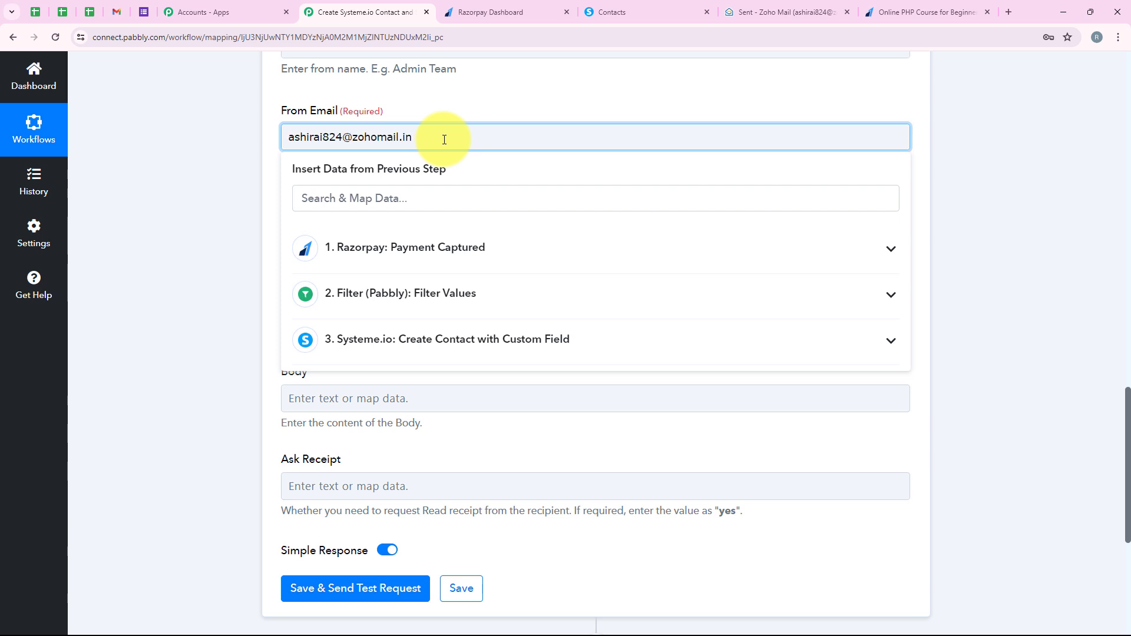
left_click(159, 181)
Step: Set the email subject to "Welcome to the Online PHP Course for Beginners!"
scroll(158, 178, "down", 2)
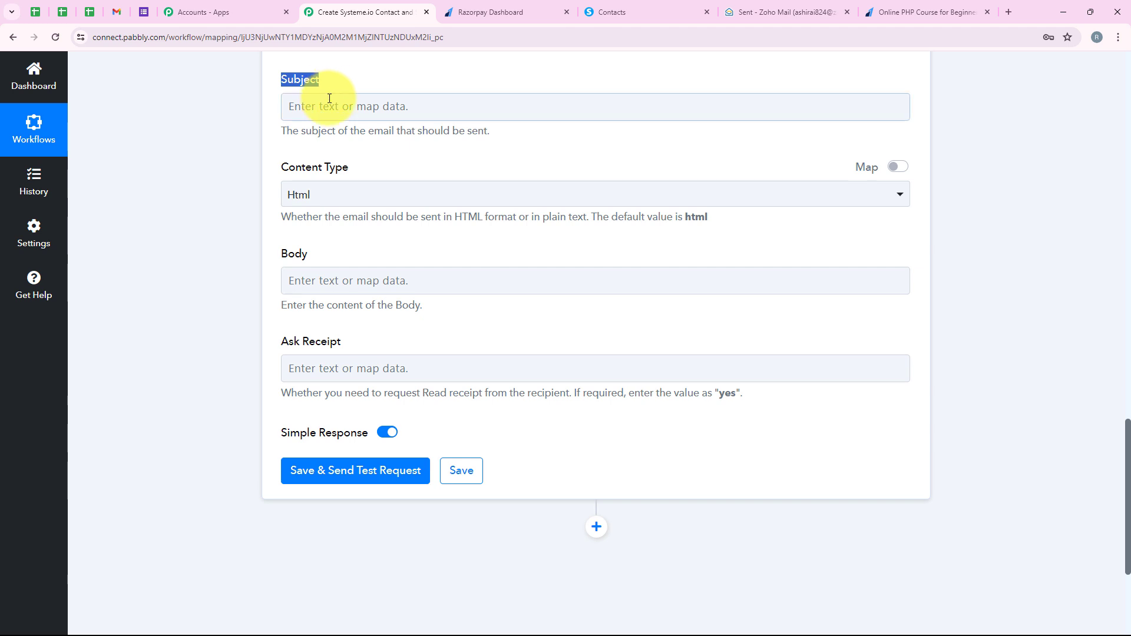
left_click(297, 106)
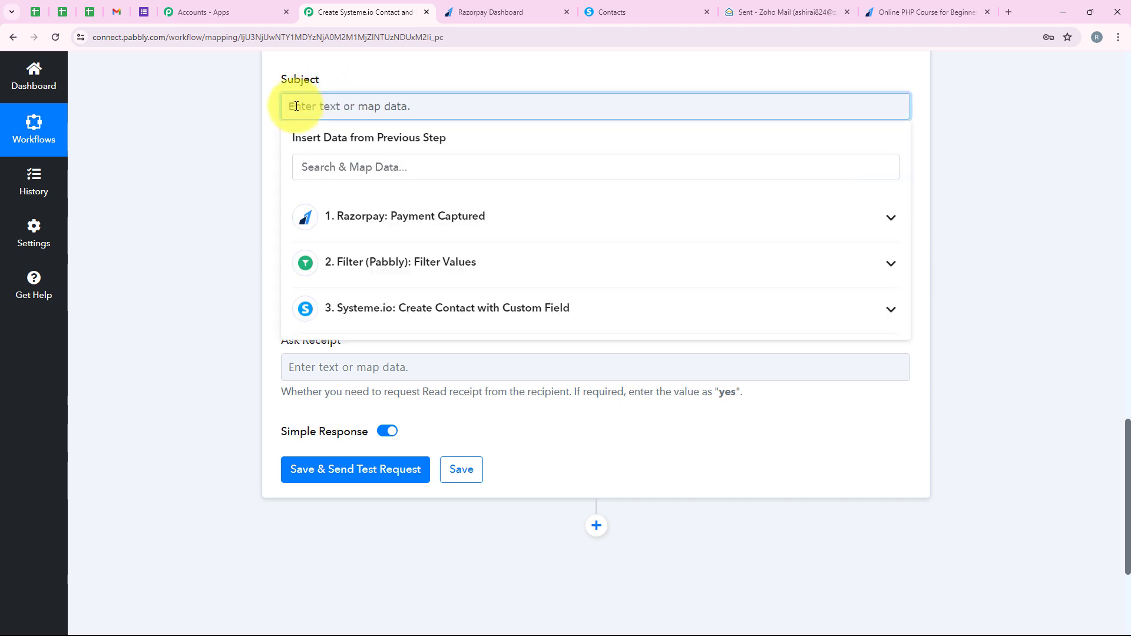
type("Welcome to the Online PHP Course for Beginners!")
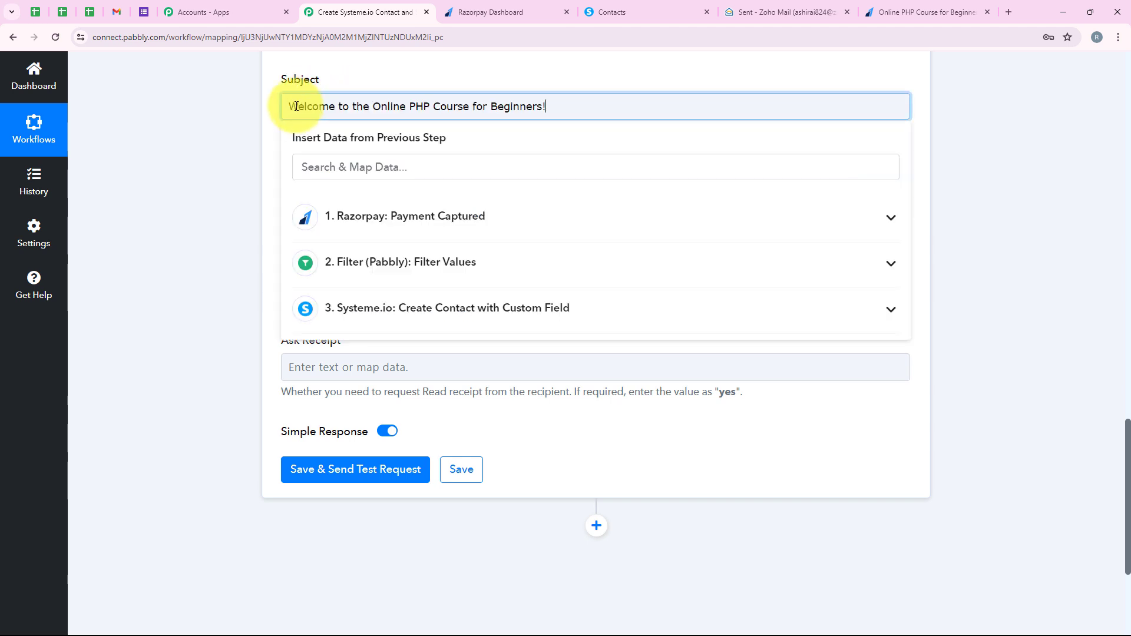
left_click(260, 137)
Step: Choose Html as the email's content type
scroll(260, 135, "down", 1)
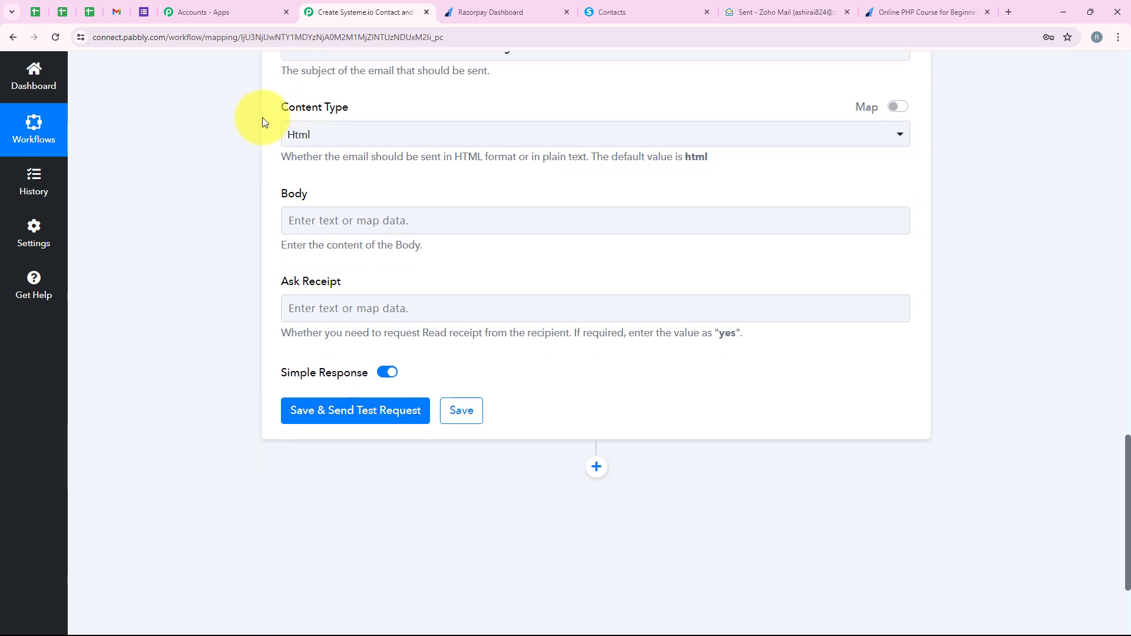
left_click_drag(306, 114, 356, 118)
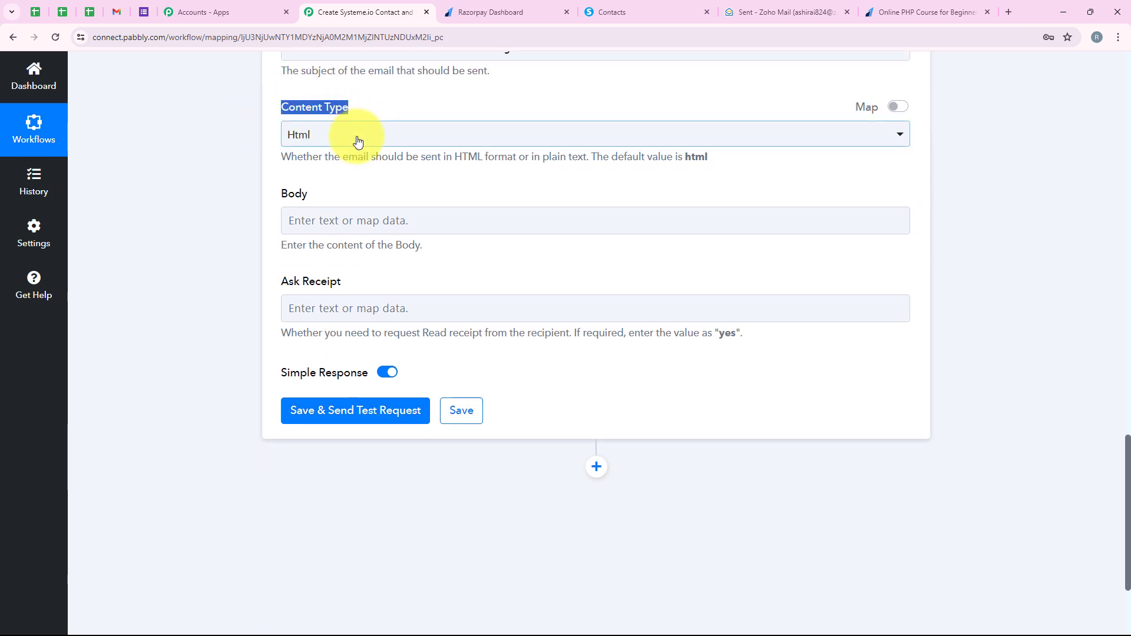
left_click(356, 140)
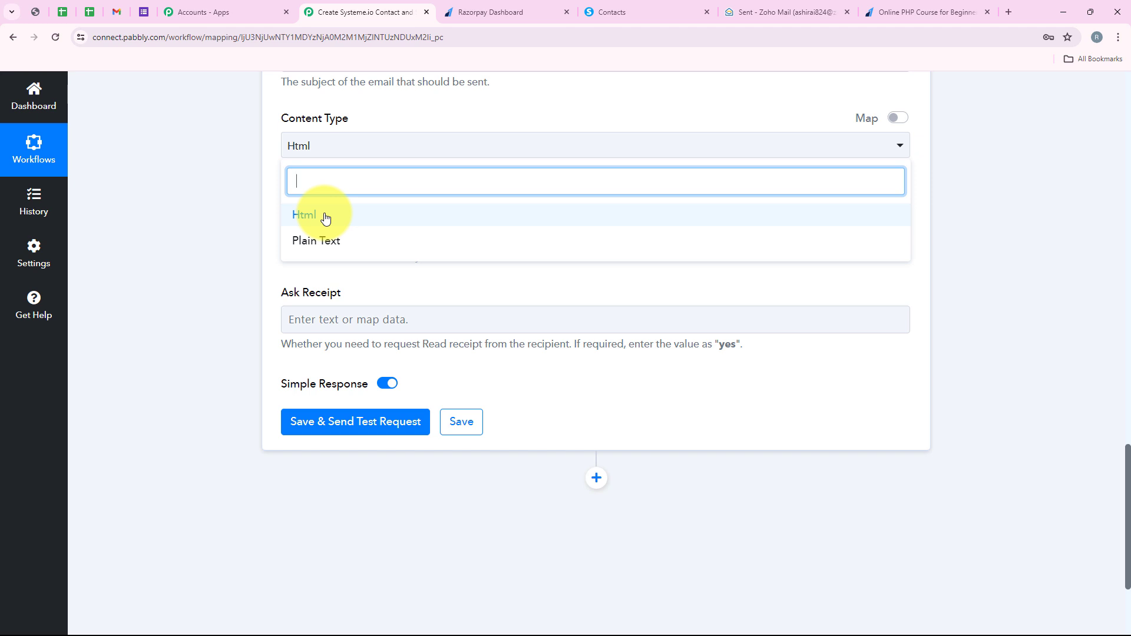
left_click(325, 219)
Step: Paste the prepared HTML welcome message into the email's Body field
left_click_drag(273, 214, 303, 222)
left_click(310, 224)
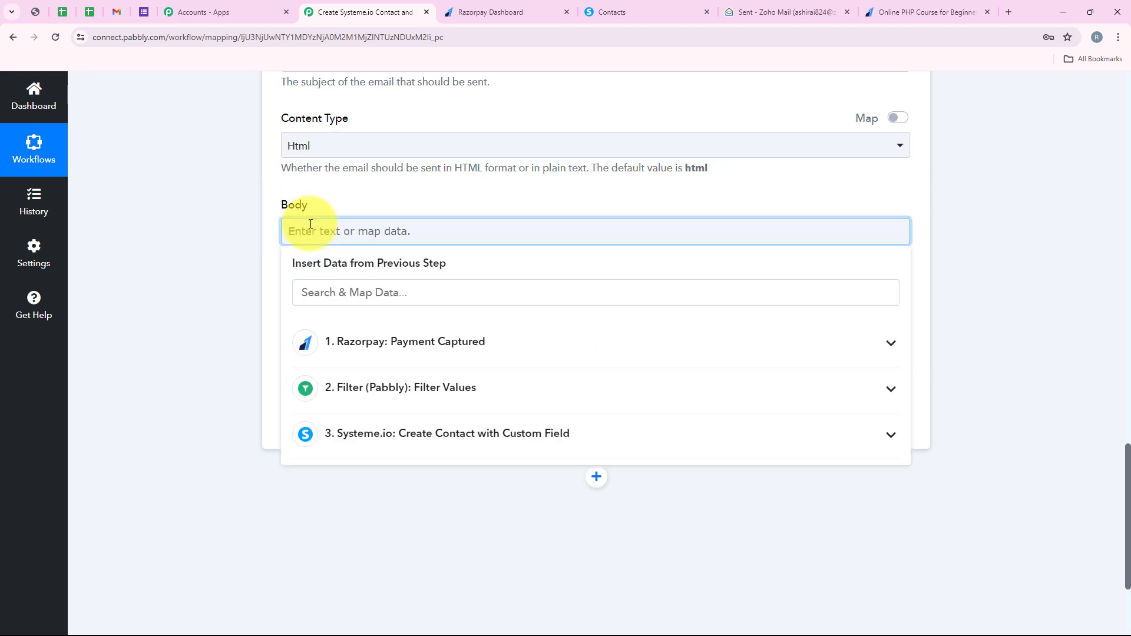
type("Hello , <br><br>  This email confirms your successful enrollment in the Online PHP Course for Beginners! We're thrilled to have you on board and excited to help you embark on your journey to mastering PHP. <br><br>  We noticed your payment through Razorpay was successful. Your course access will be activated shortly. <br><br>  We wish you all the best in your learning journey! <br><br>  Sincerely, <br> Pabbly")
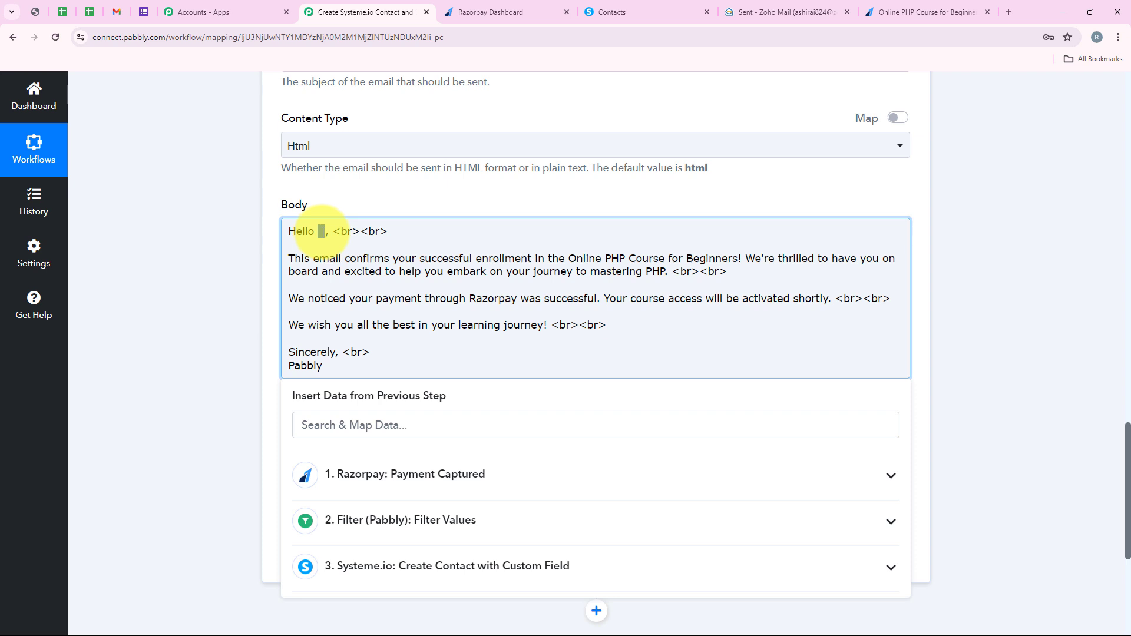
Step: Map Razorpay's Payload Payment Entity Notes First Name and Last Name after "Hello" in the email body
left_click(323, 419)
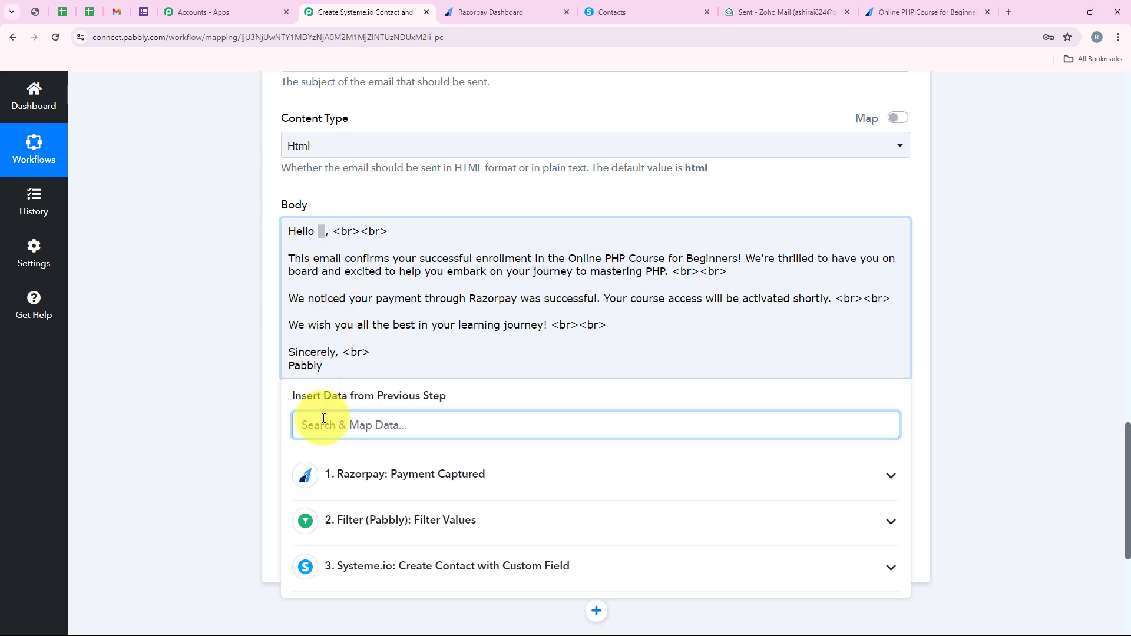
type("name")
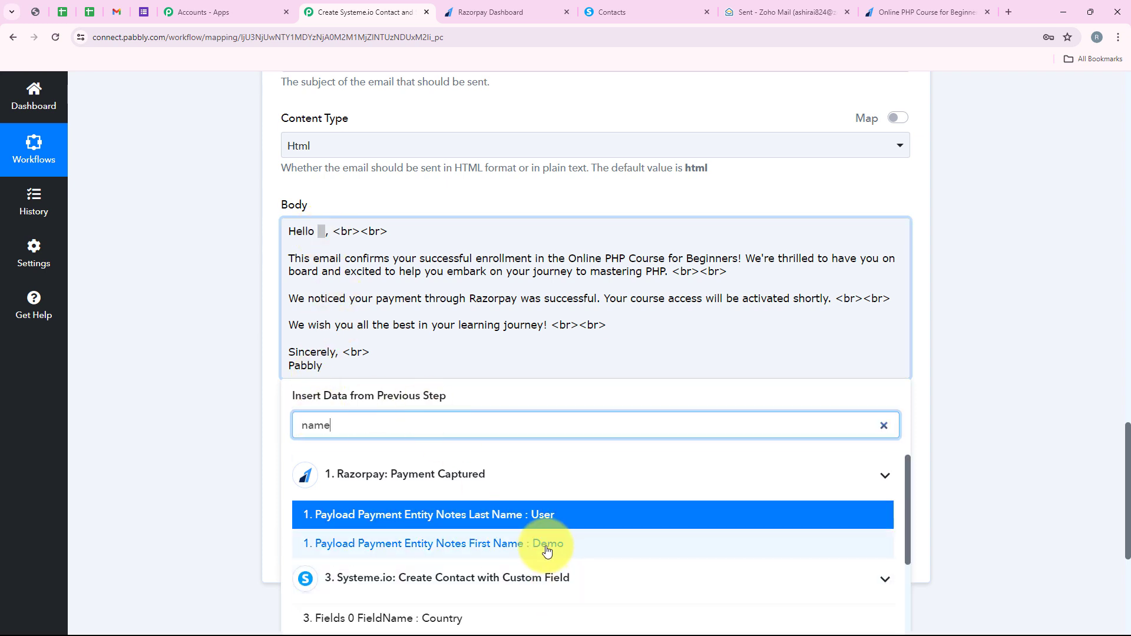
left_click(546, 551)
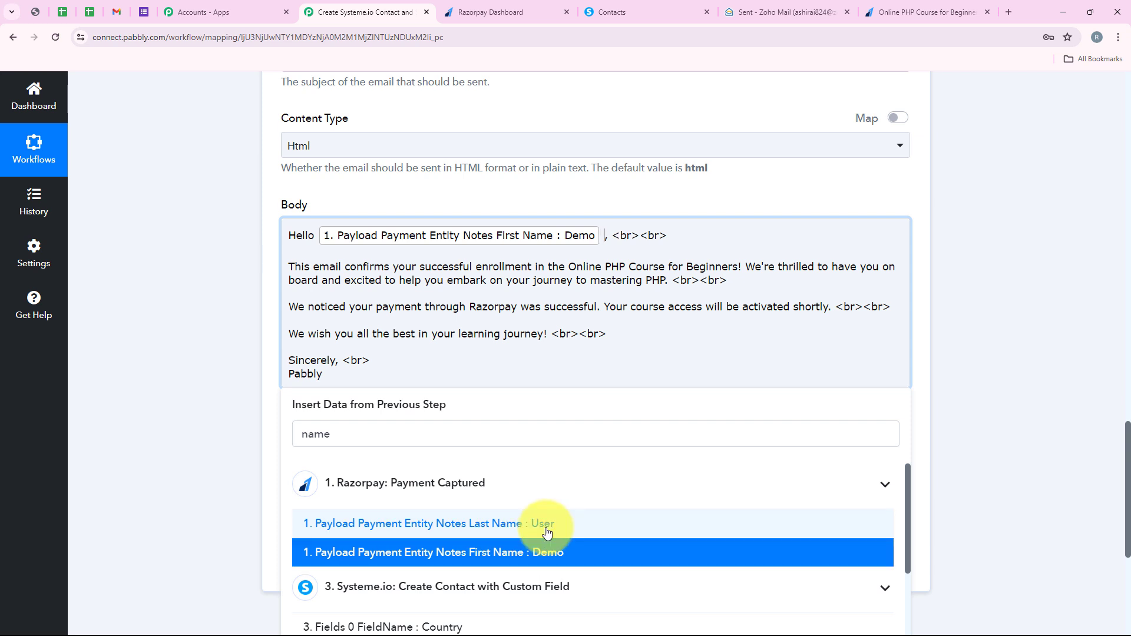
left_click(547, 524)
left_click(228, 298)
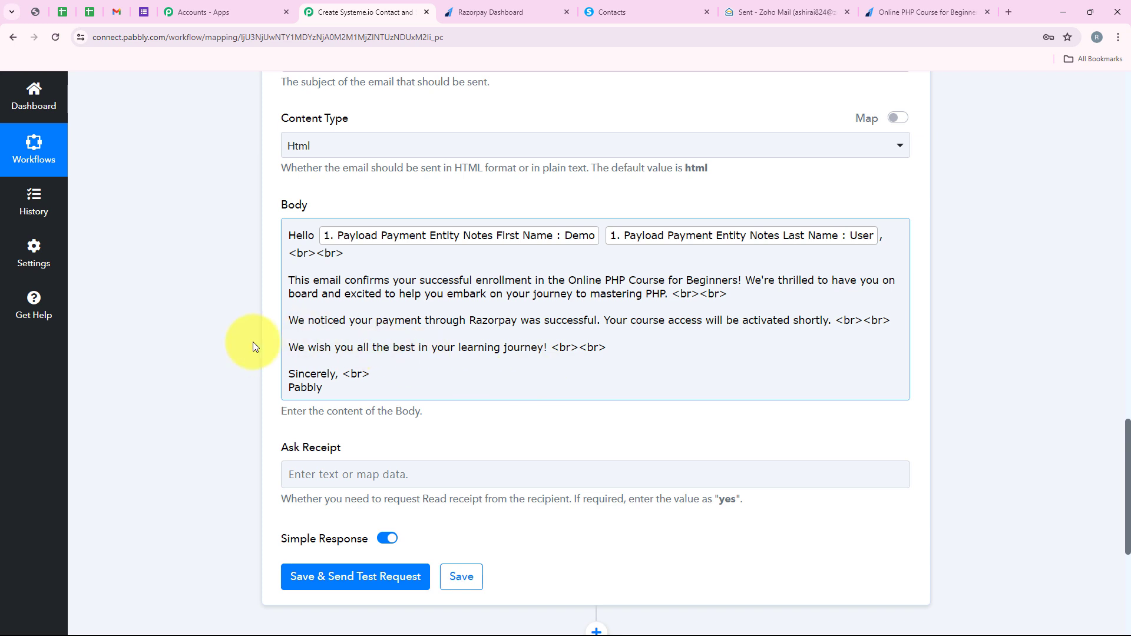
Step: Check the <br> line-break tags in the email body
scroll(316, 487, "down", 1)
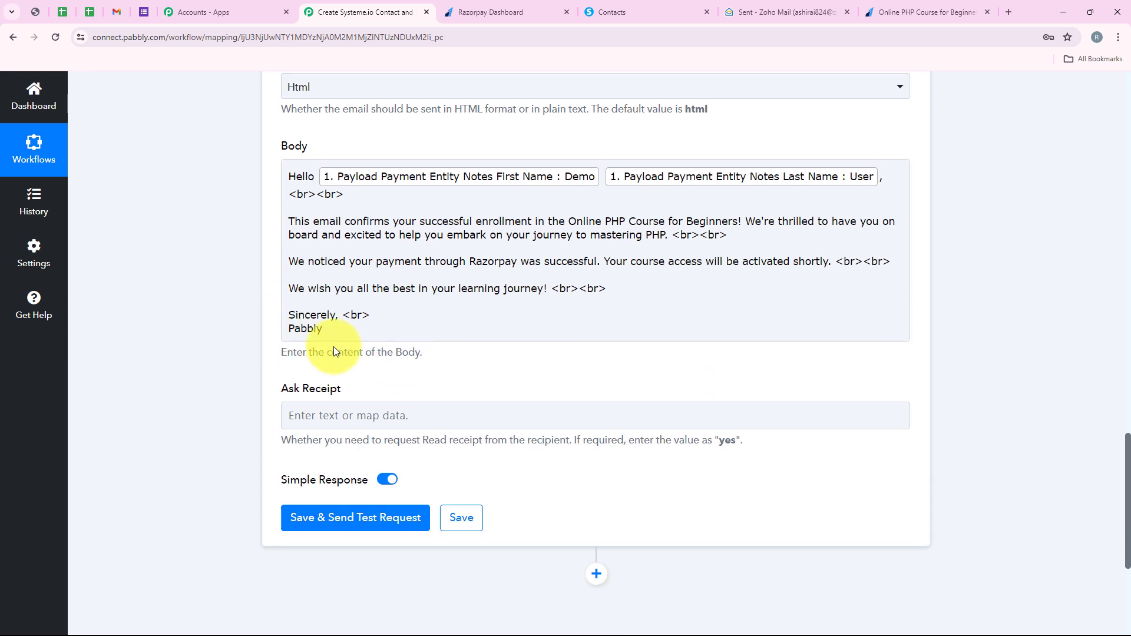
left_click_drag(371, 315, 343, 315)
left_click_drag(607, 289, 549, 289)
left_click(240, 353)
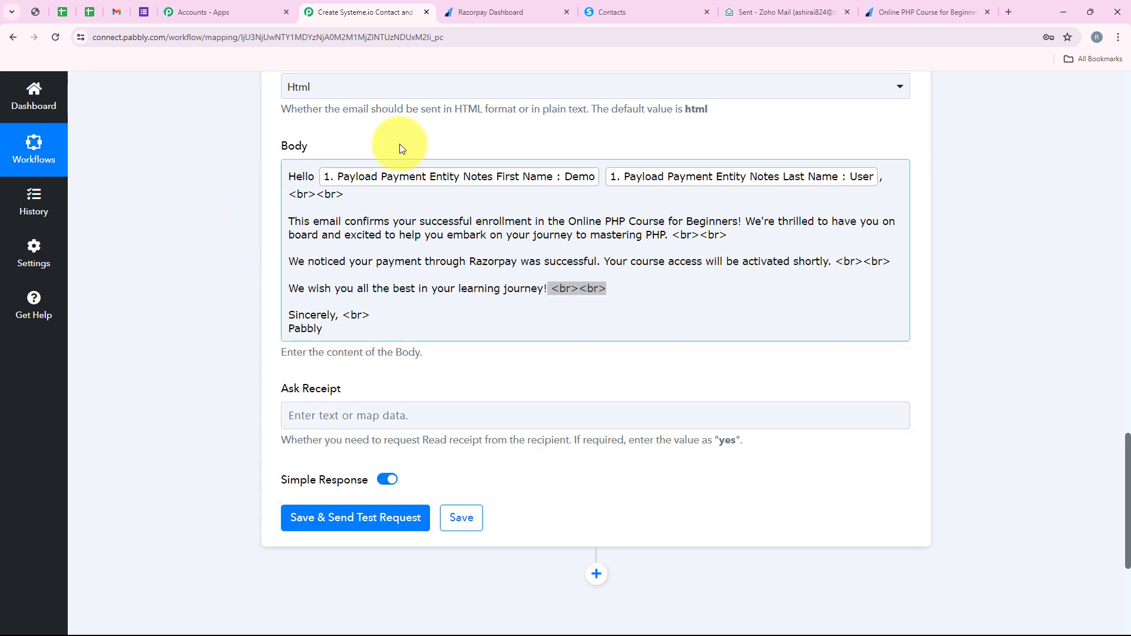
left_click(456, 326)
left_click(227, 325)
Step: Save the Zoho Mail action and send a test request
scroll(235, 327, "down", 4)
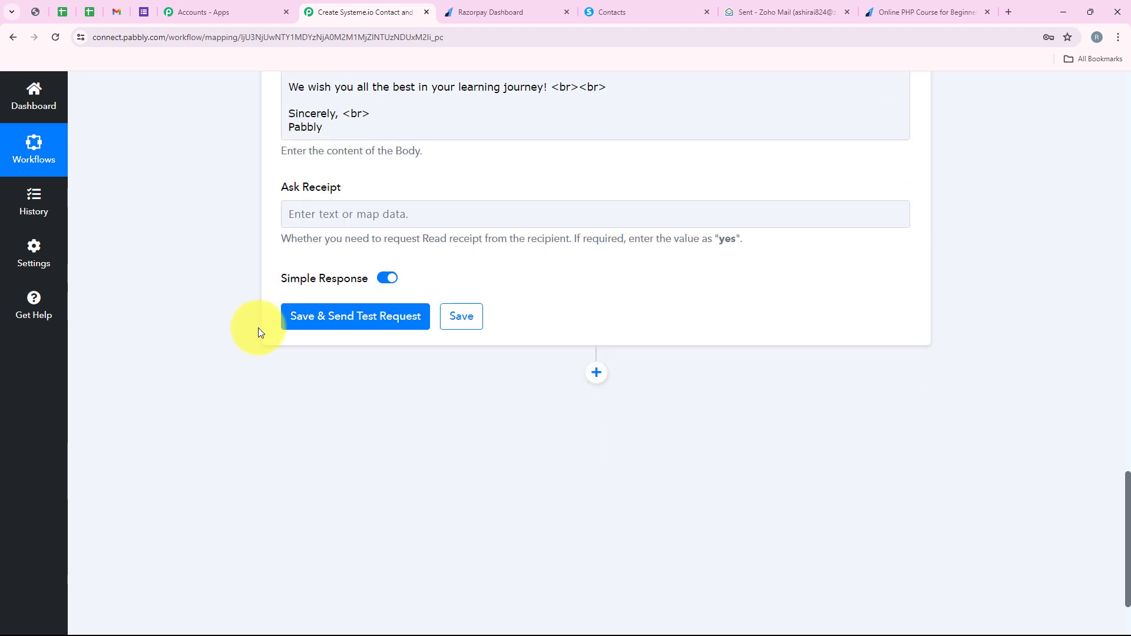
left_click(337, 283)
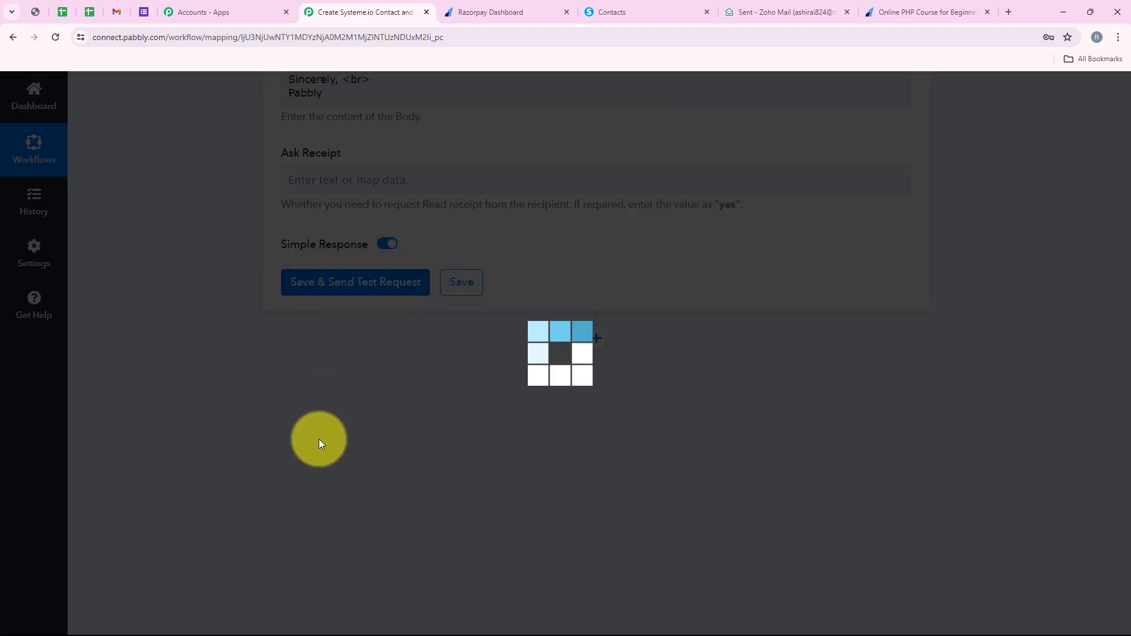
scroll(320, 440, "down", 2)
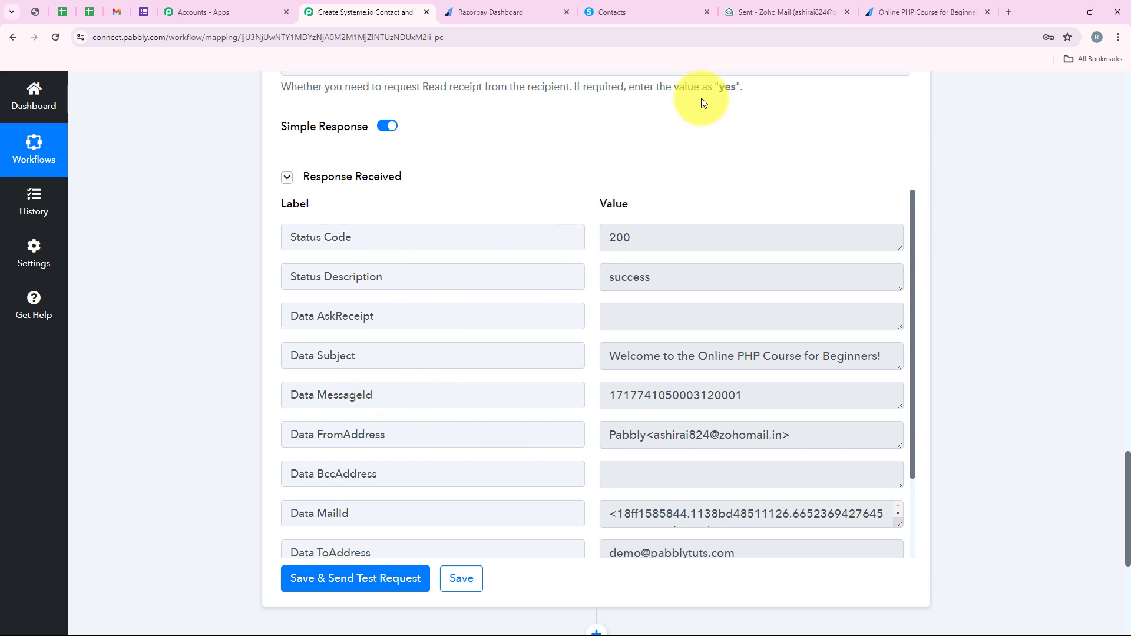
Step: Open the newly sent welcome email in Zoho Mail to check its greeting and body, and return to the Pabbly Connect workflow
left_click(757, 18)
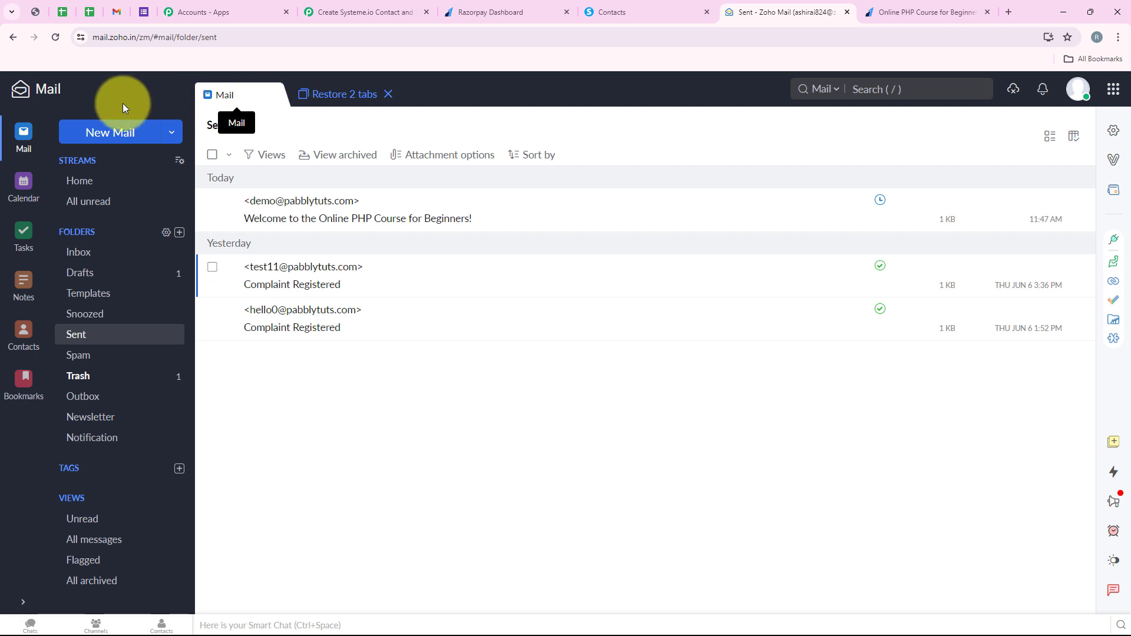
left_click(360, 222)
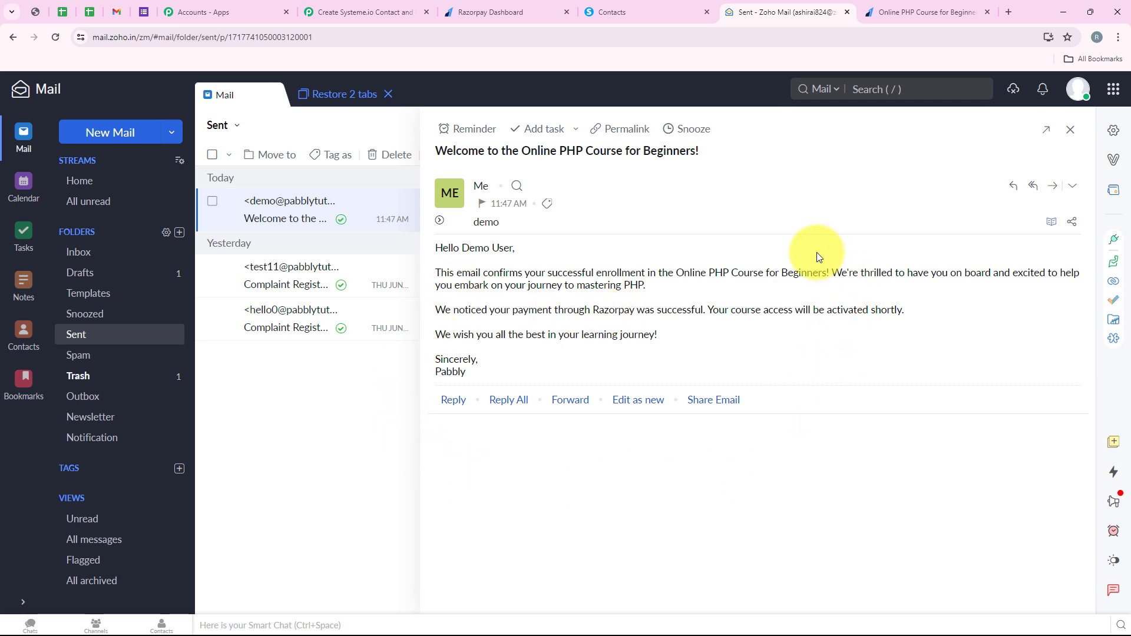
left_click_drag(434, 248, 513, 248)
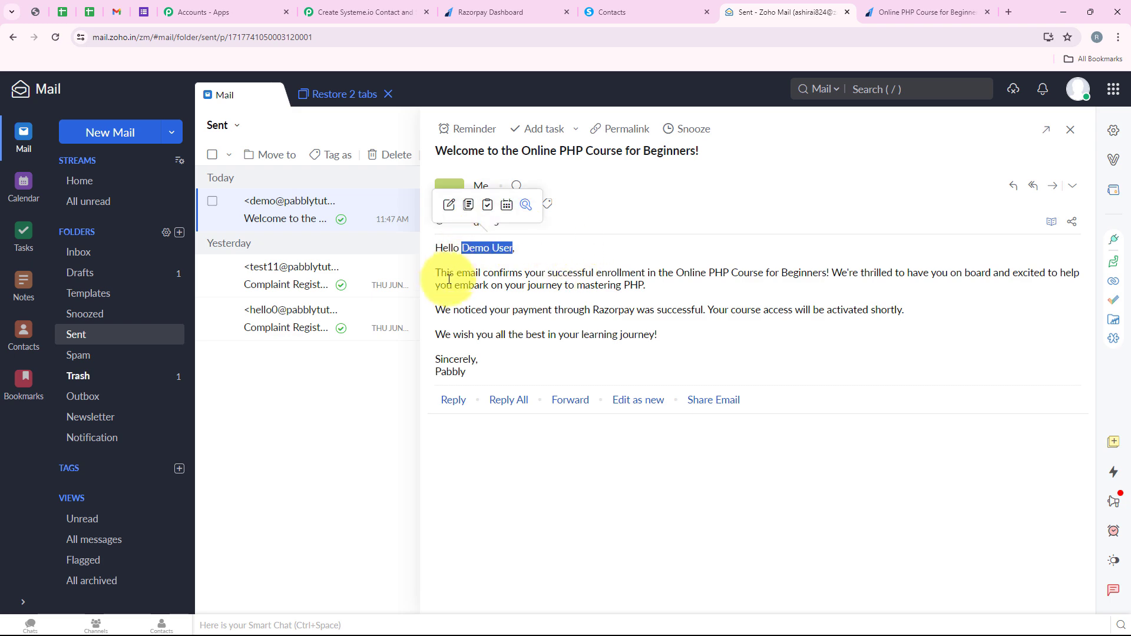
left_click_drag(434, 275, 471, 373)
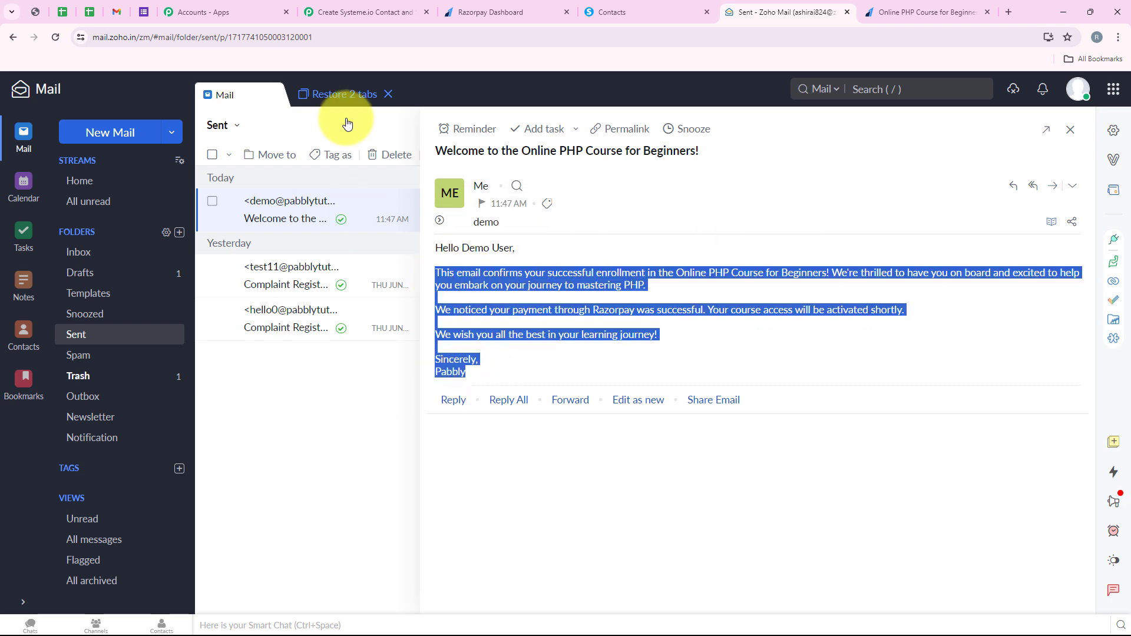
left_click(365, 12)
scroll(185, 299, "up", 15)
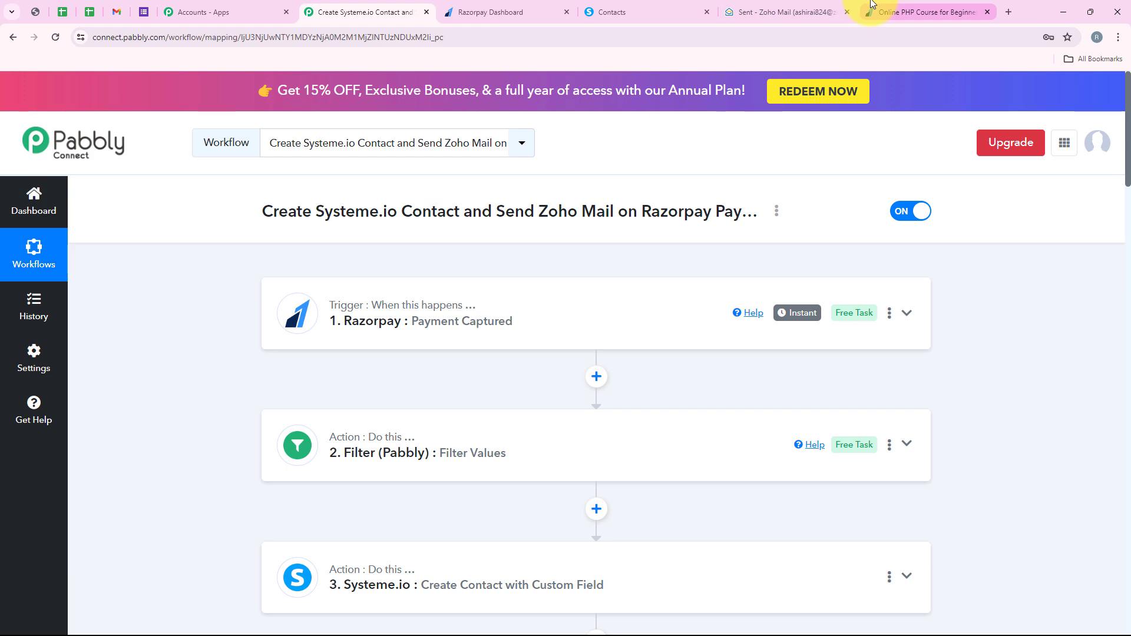
Step: Switch to the Razorpay payment page and fill in the customer's first name, last name, email and mobile number
left_click(922, 5)
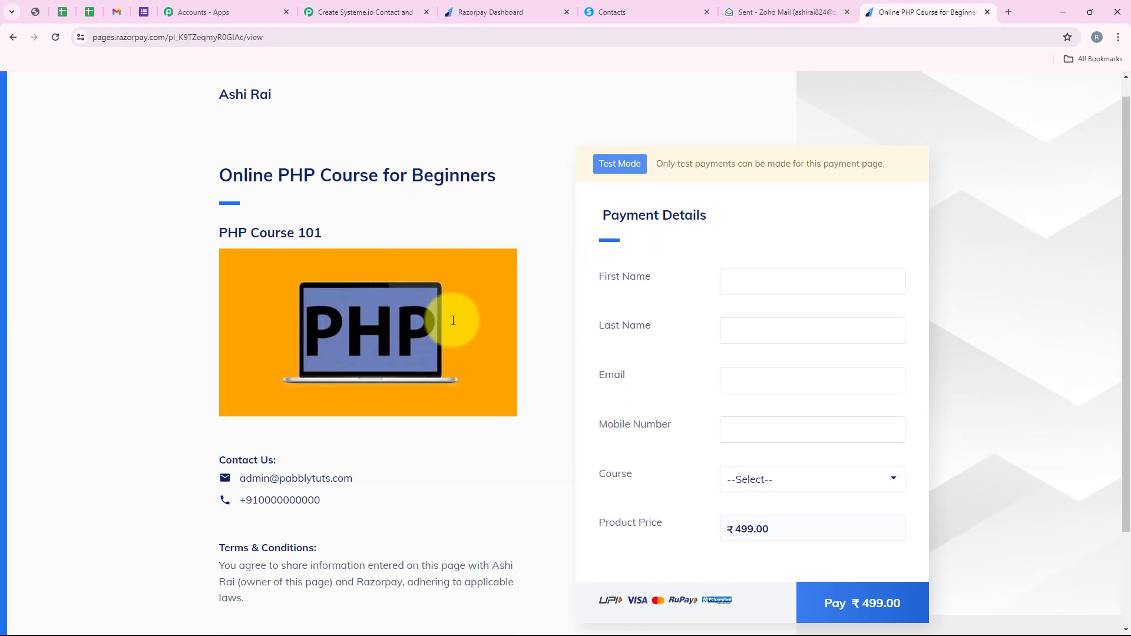
scroll(678, 462, "down", 3)
scroll(677, 462, "up", 3)
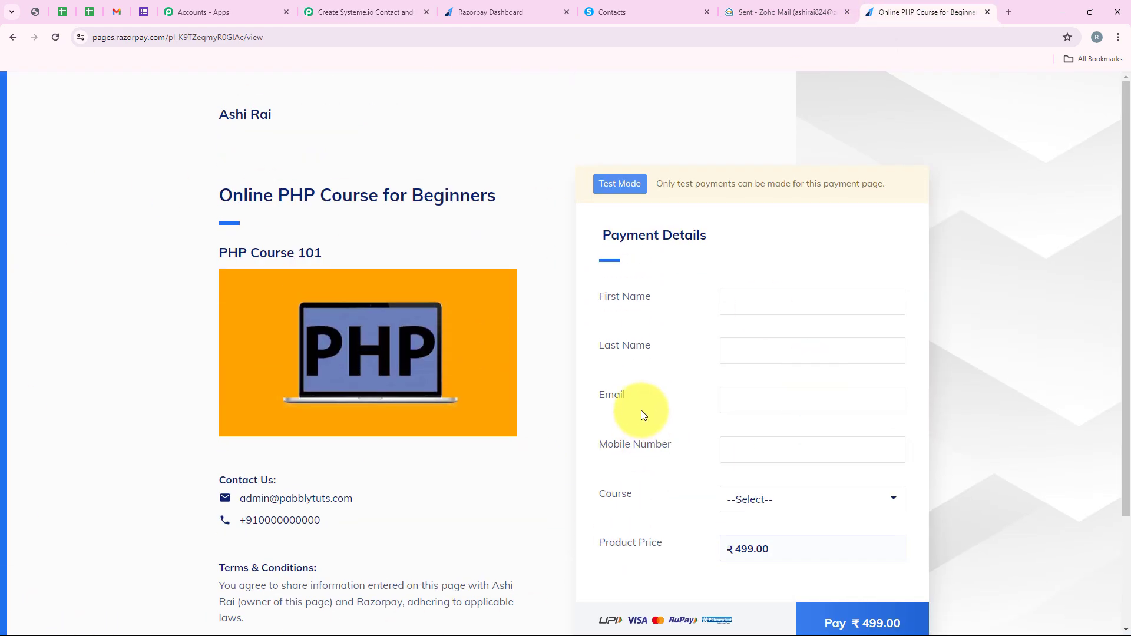
left_click_drag(605, 297, 654, 299)
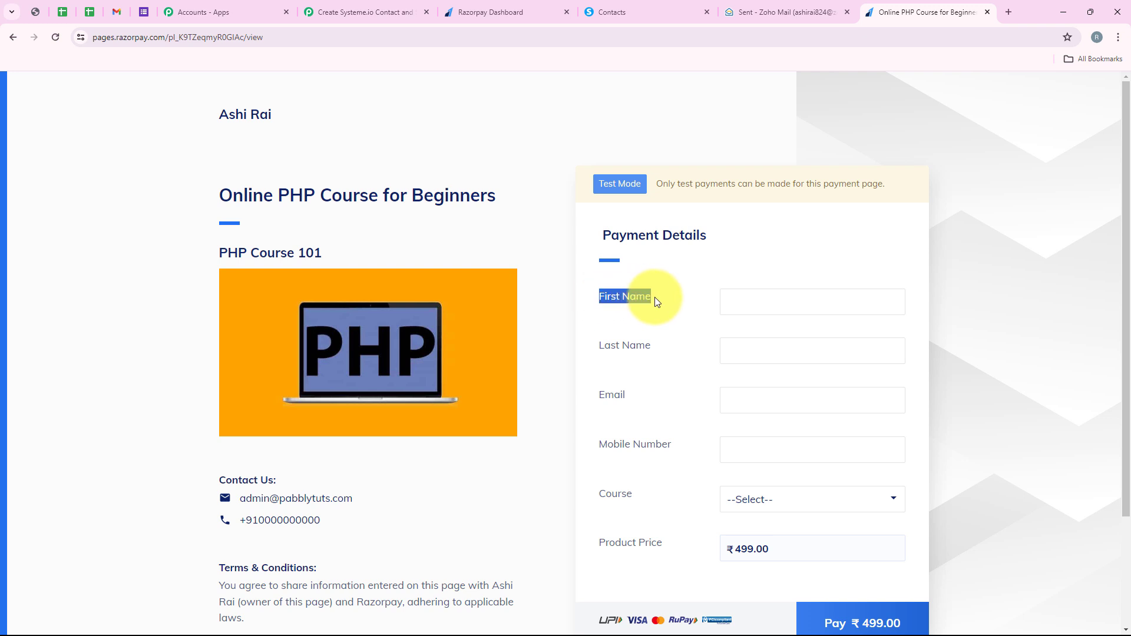
left_click(833, 301)
left_click(814, 366)
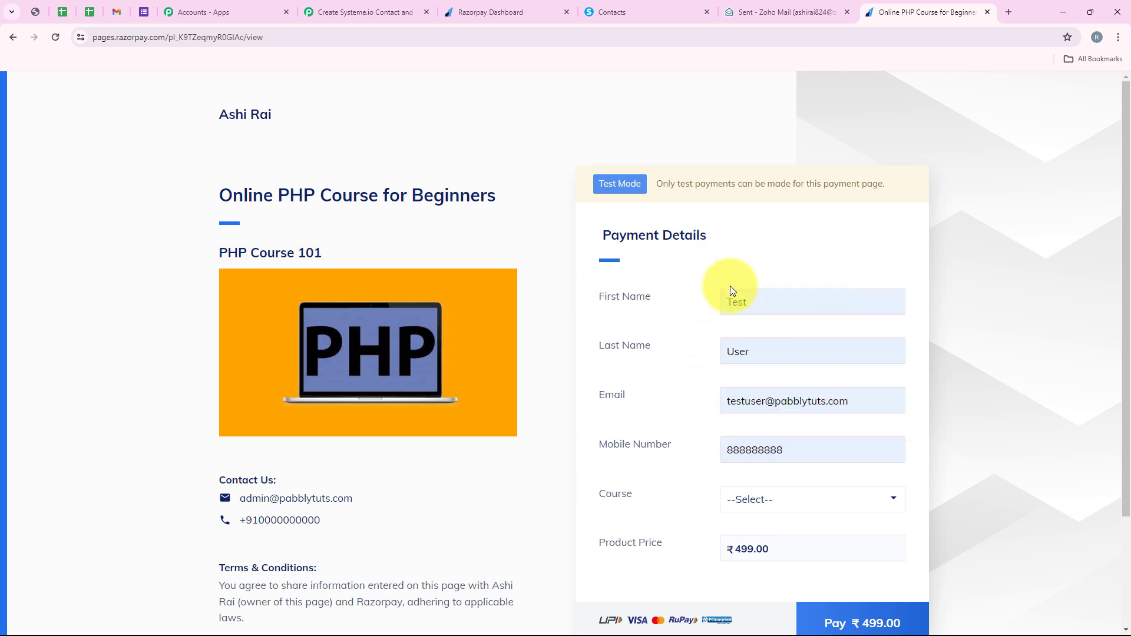
left_click(732, 396)
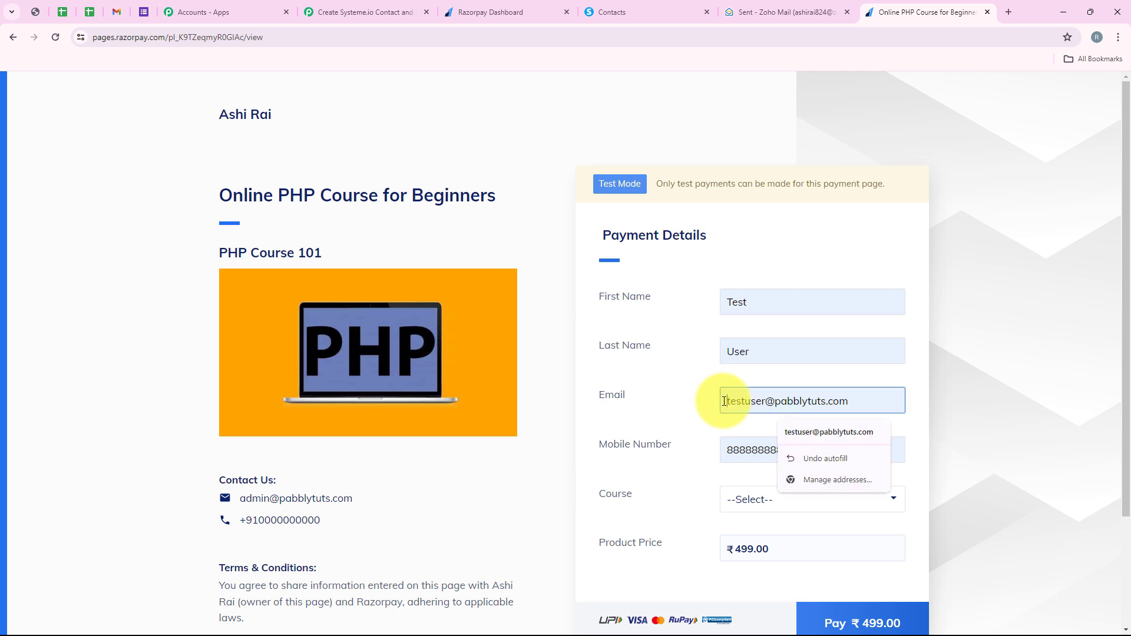
left_click_drag(729, 400, 859, 384)
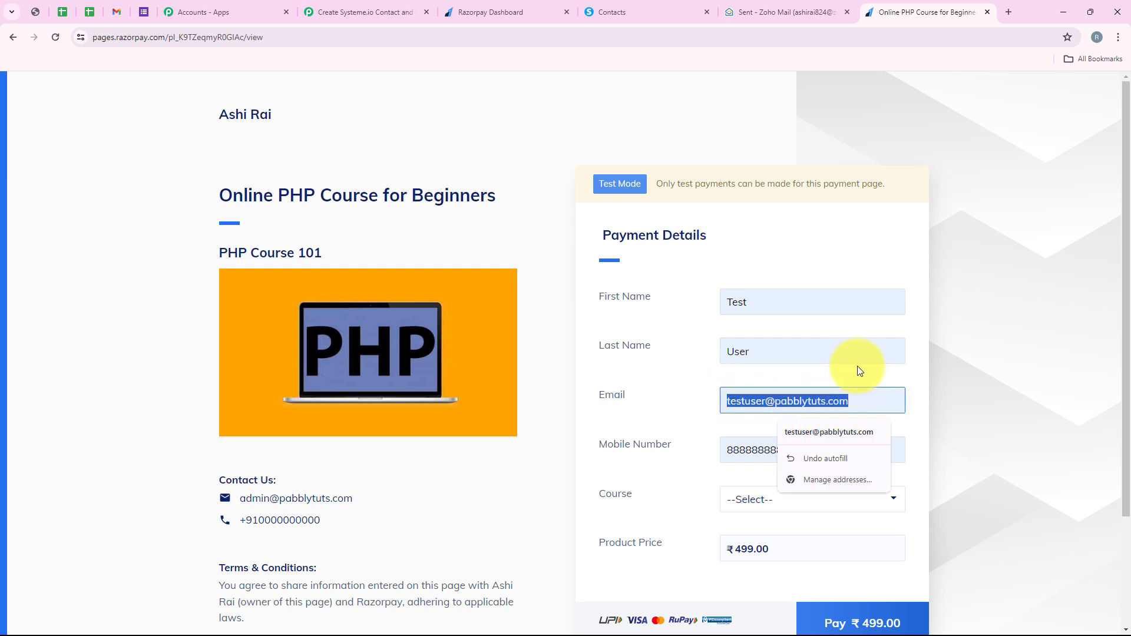
left_click(858, 366)
left_click_drag(796, 451, 695, 471)
Step: Choose PHP Course for Beginners as the course and proceed to the ₹499.00 payment
left_click(714, 492)
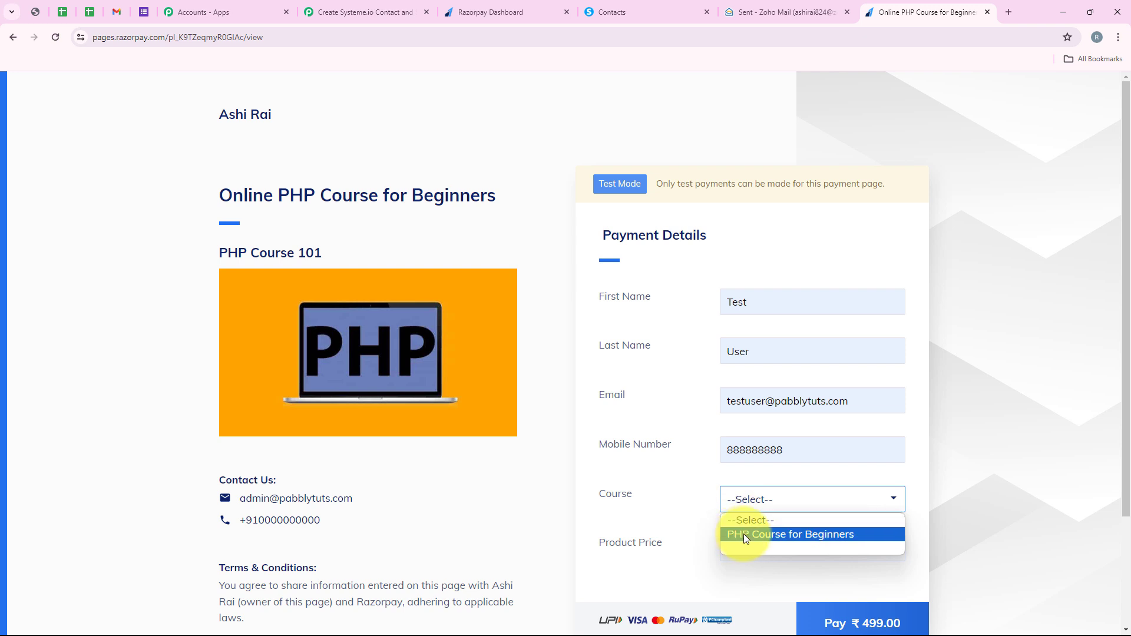
left_click(744, 534)
scroll(683, 504, "down", 1)
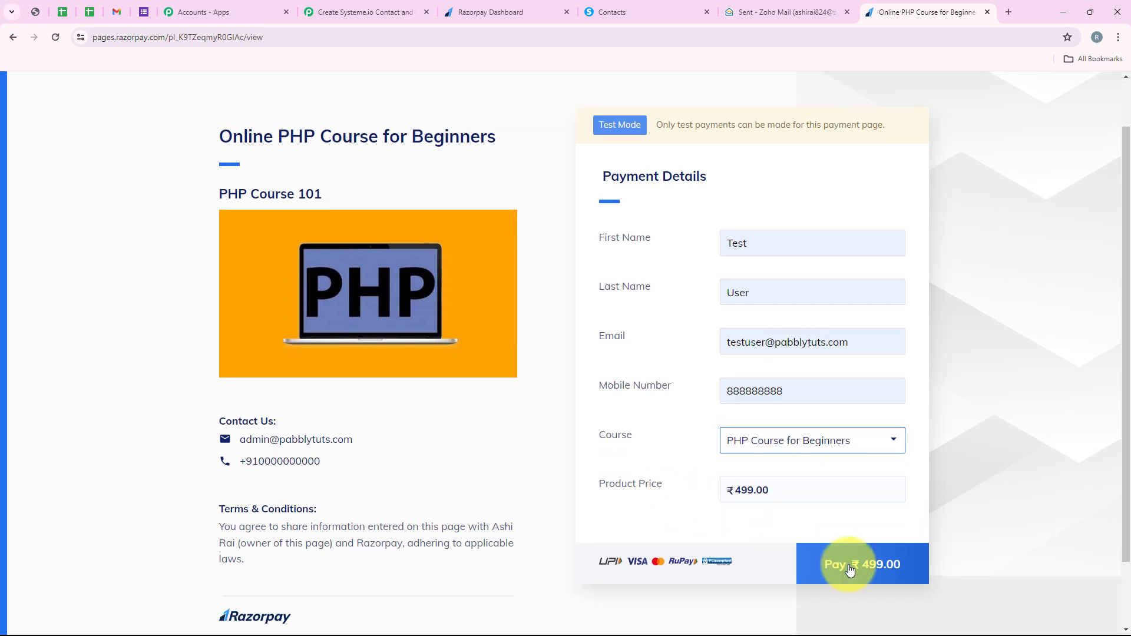
left_click(849, 568)
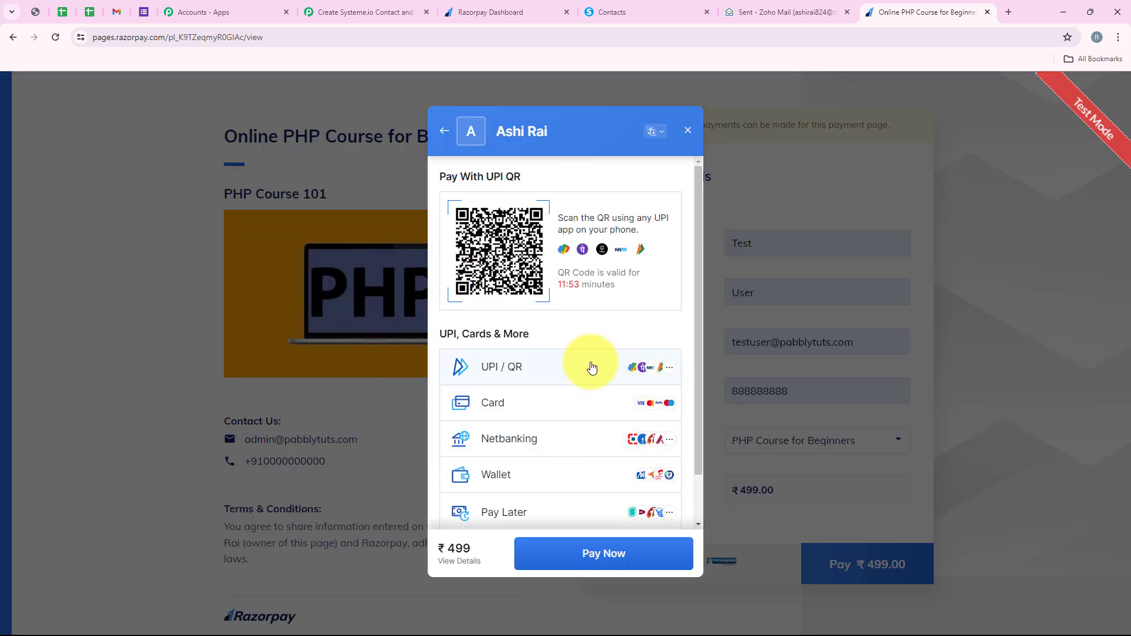
Step: Pay by UPI ID using success@razorpay to complete the test payment
left_click(593, 367)
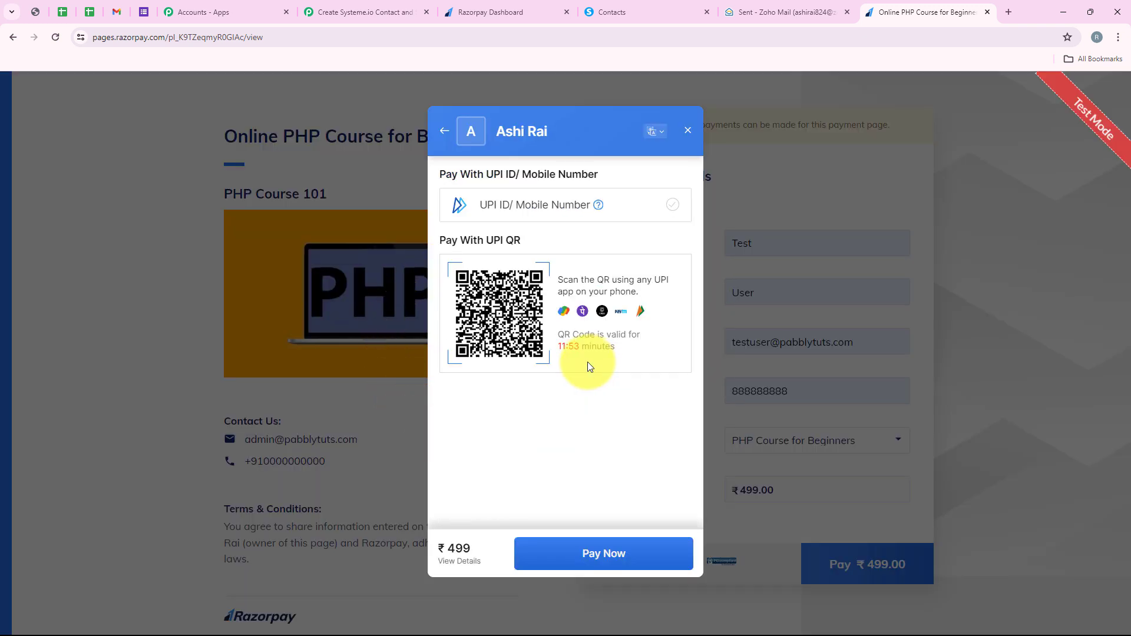
left_click(524, 220)
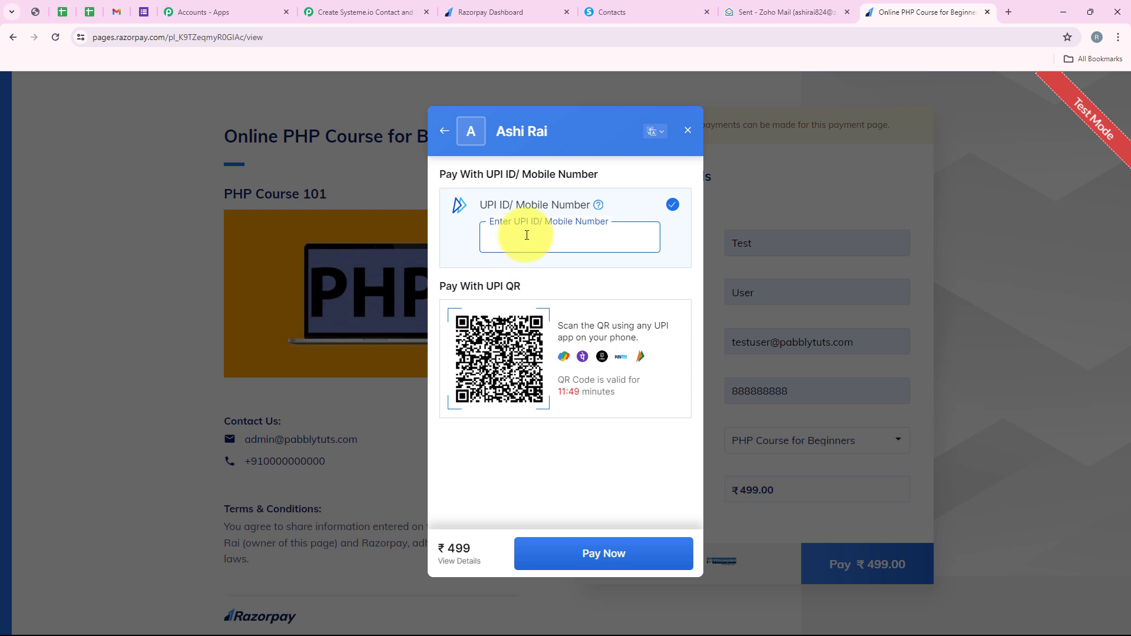
type("su")
type("ccess@razorpay")
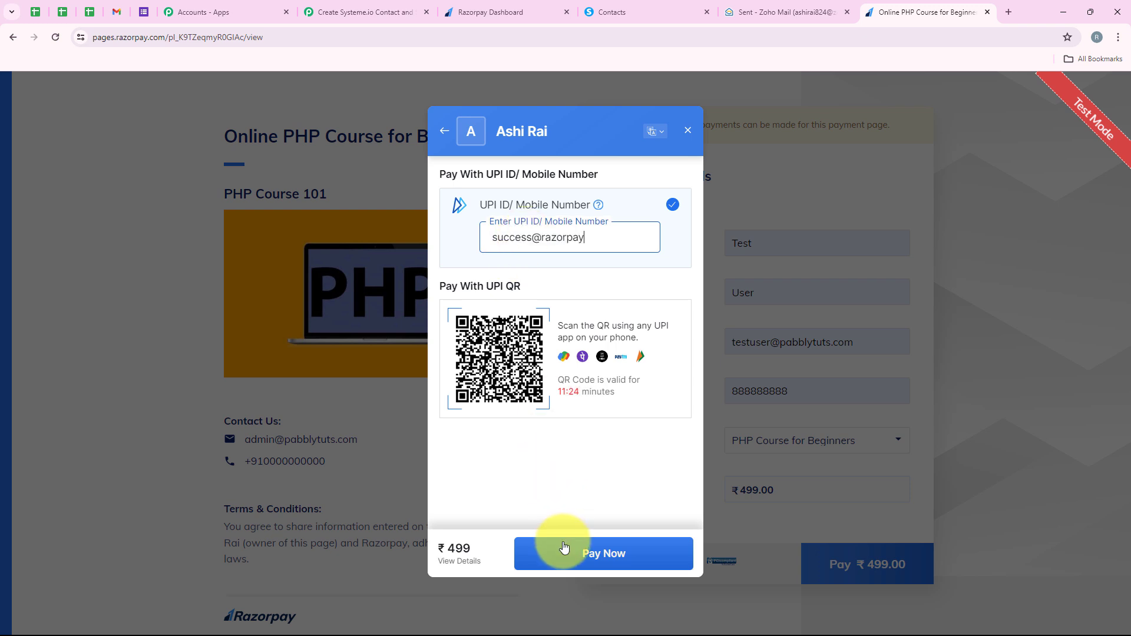
left_click(564, 548)
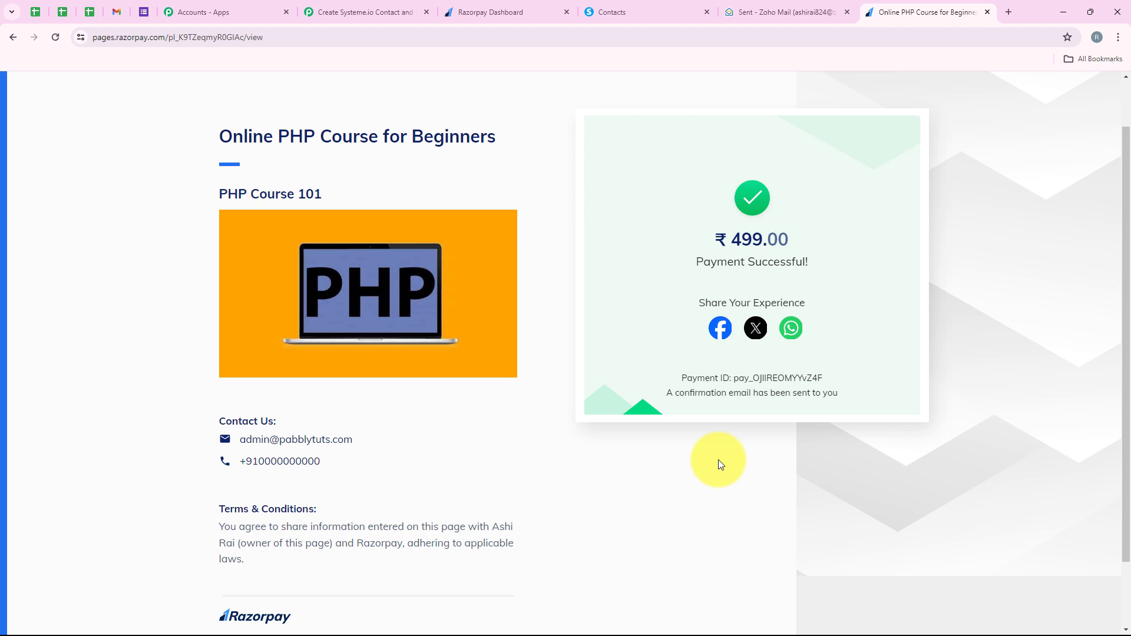
Step: Switch to Systeme.io and check the contacts list for the new payer's contact
left_click(675, 20)
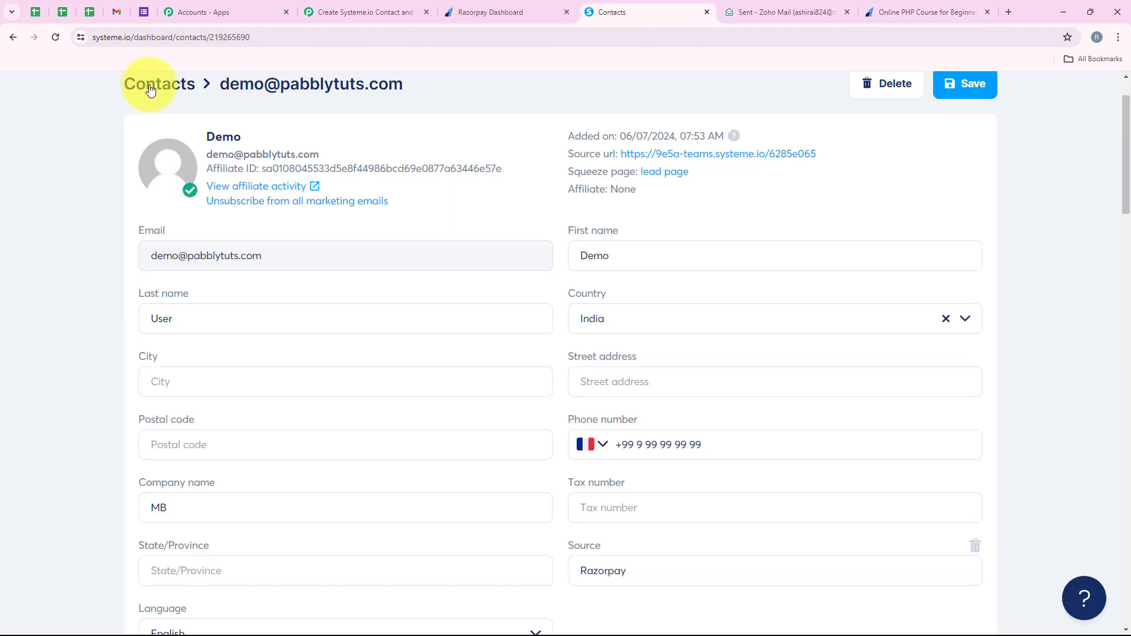
left_click(150, 89)
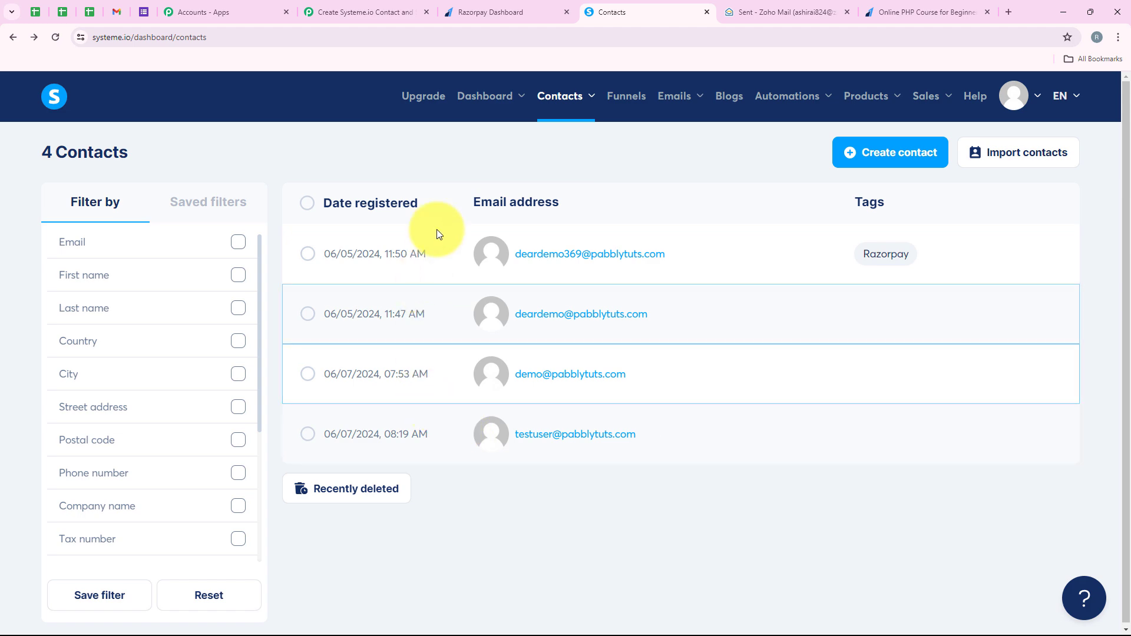
left_click_drag(632, 467, 632, 521)
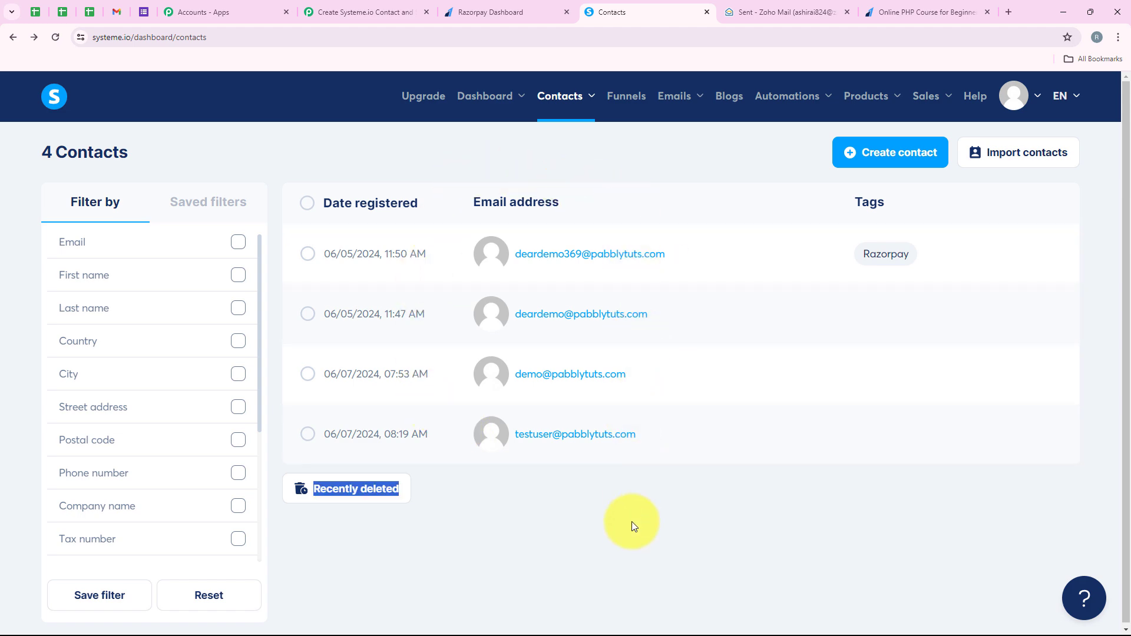
Step: Switch to Zoho Mail and open the latest sent welcome email addressed to the new payer
left_click(730, 11)
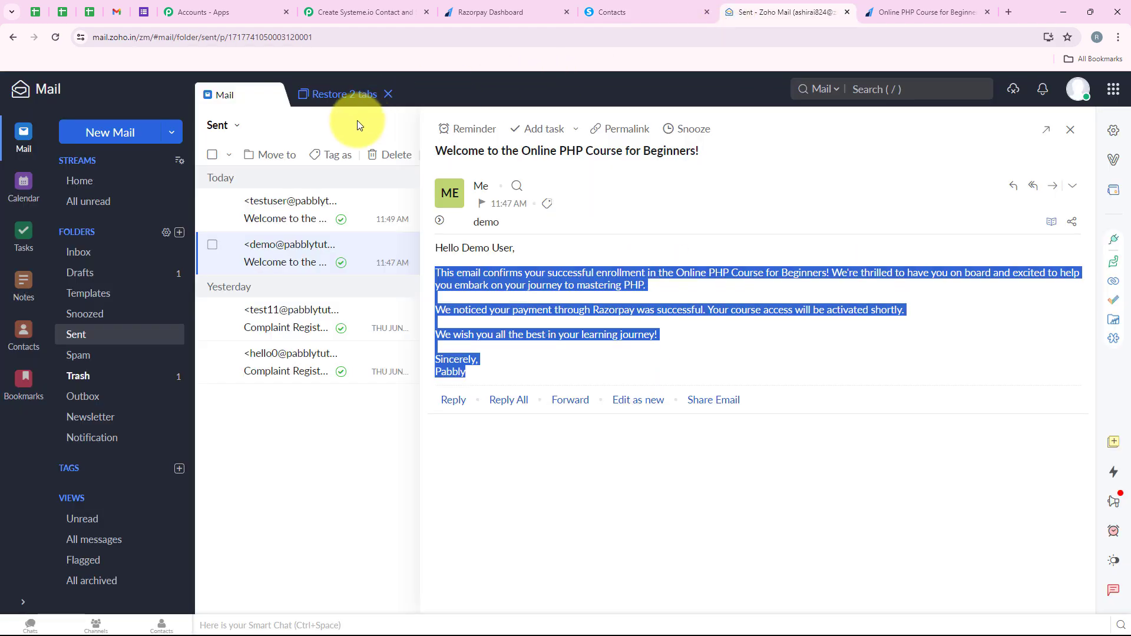
left_click(1069, 132)
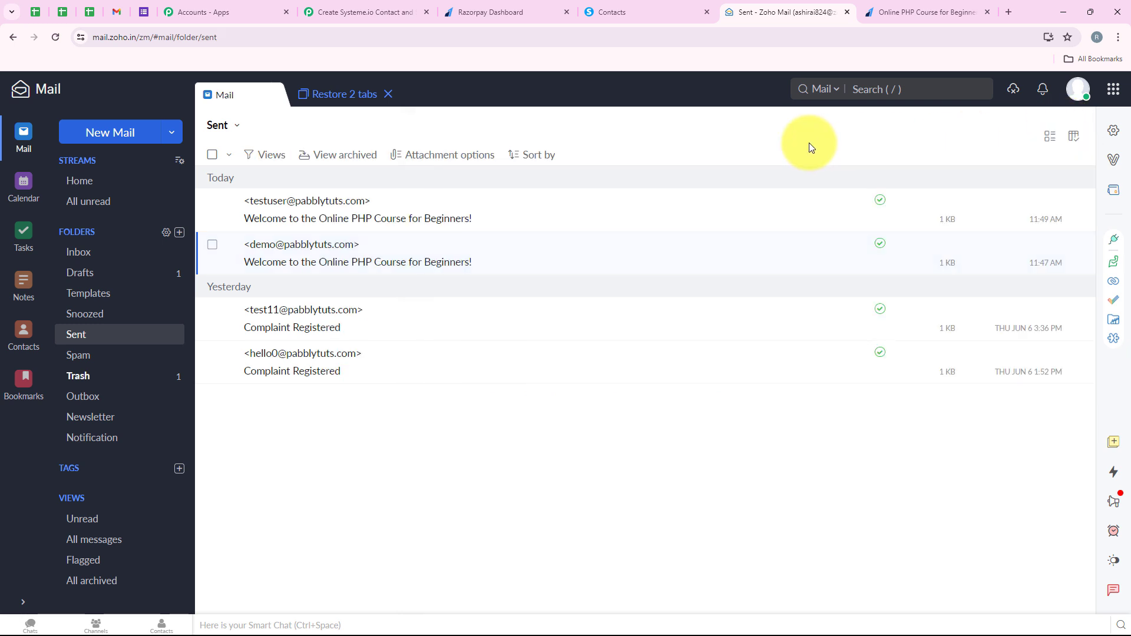
left_click(305, 211)
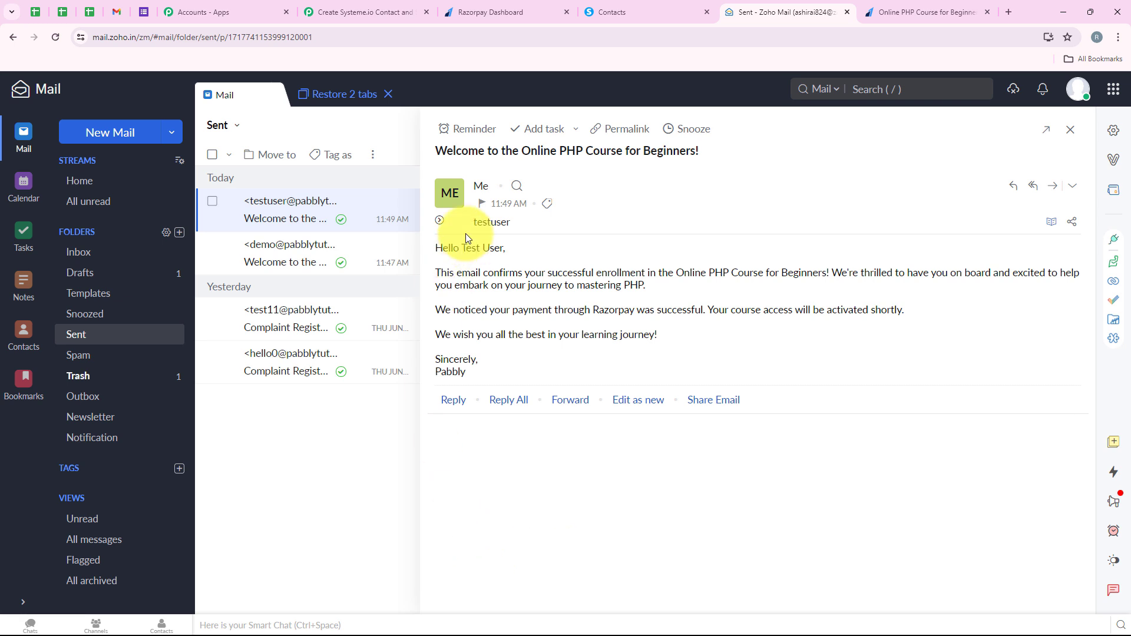
Step: Compare the greeting names in the two latest sent PHP course welcome emails
left_click_drag(463, 248, 507, 252)
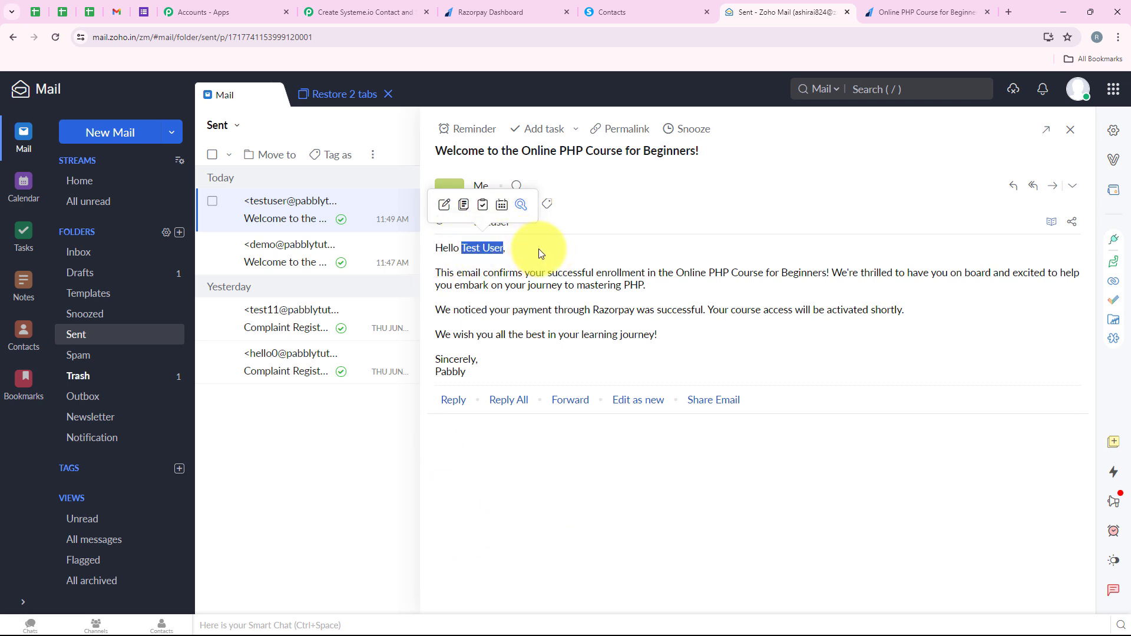
left_click(298, 260)
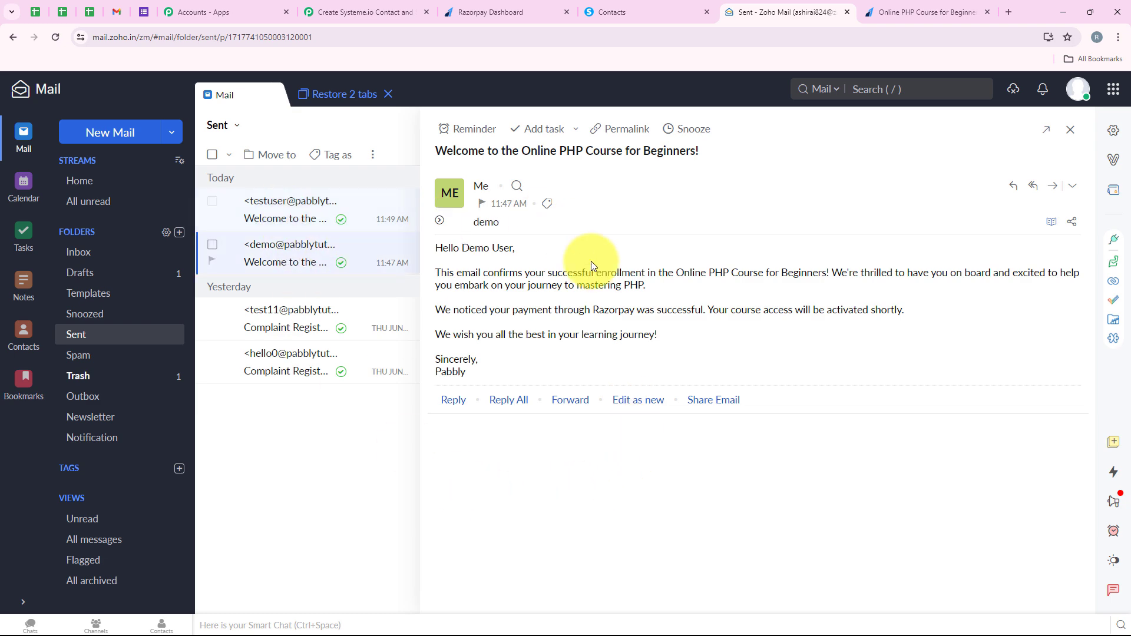
left_click(303, 205)
Step: Switch to Pabbly Connect and review the workflow from the Razorpay trigger down to the Zoho Mail action
left_click(350, 6)
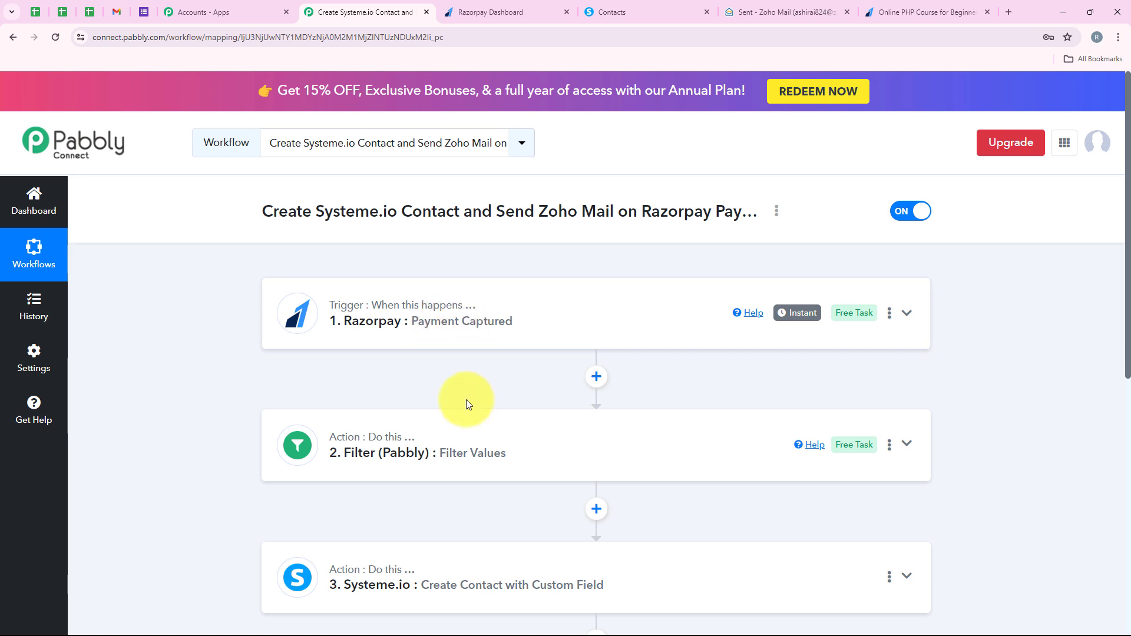
scroll(467, 403, "down", 3)
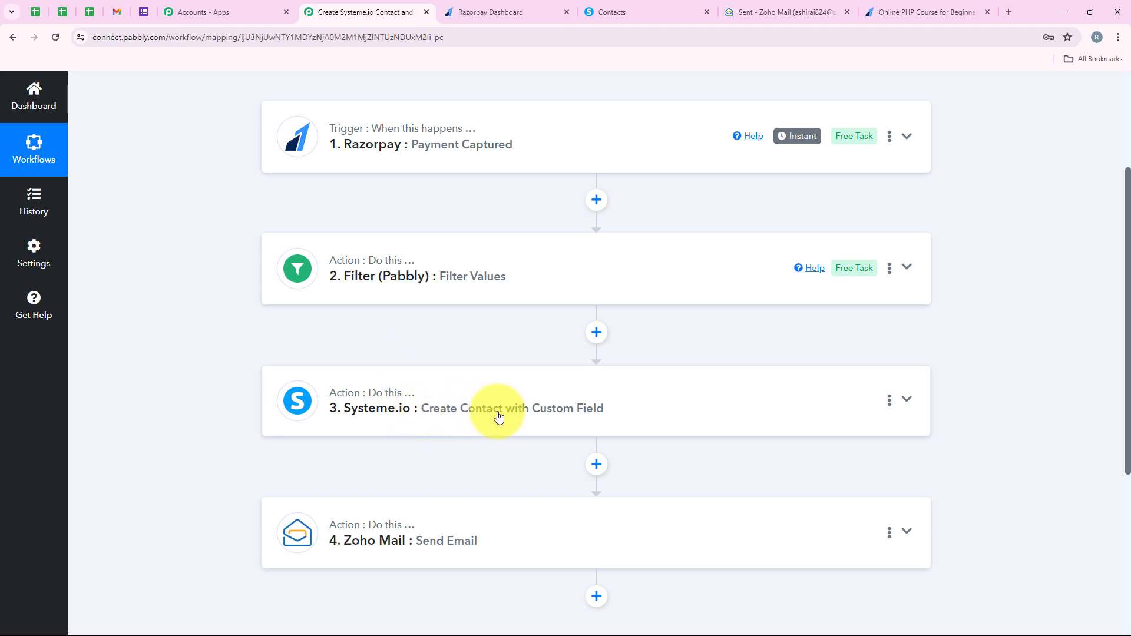
scroll(612, 420, "down", 1)
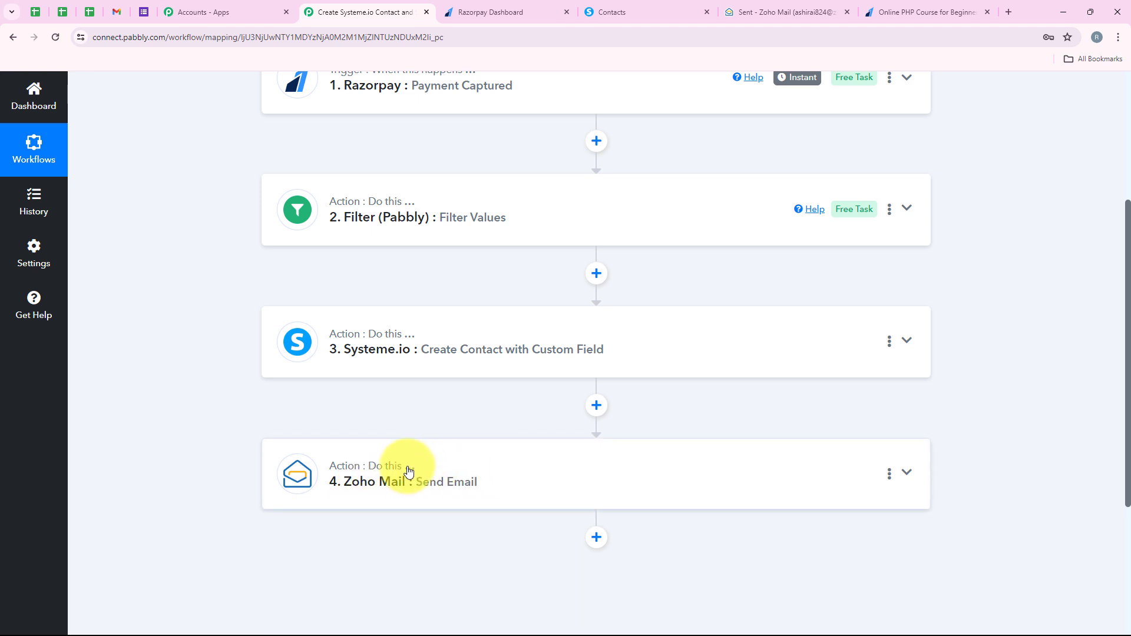
scroll(461, 492, "up", 2)
scroll(460, 493, "up", 1)
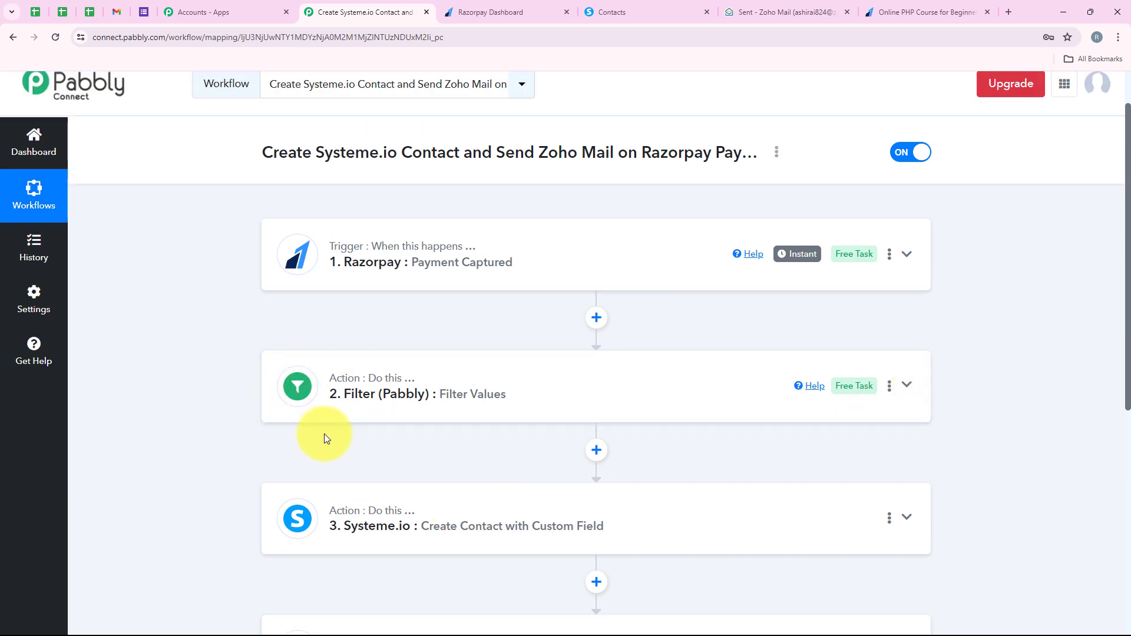
Step: Switch to the Razorpay payment page and check the Online PHP Course for Beginners title
left_click(919, 12)
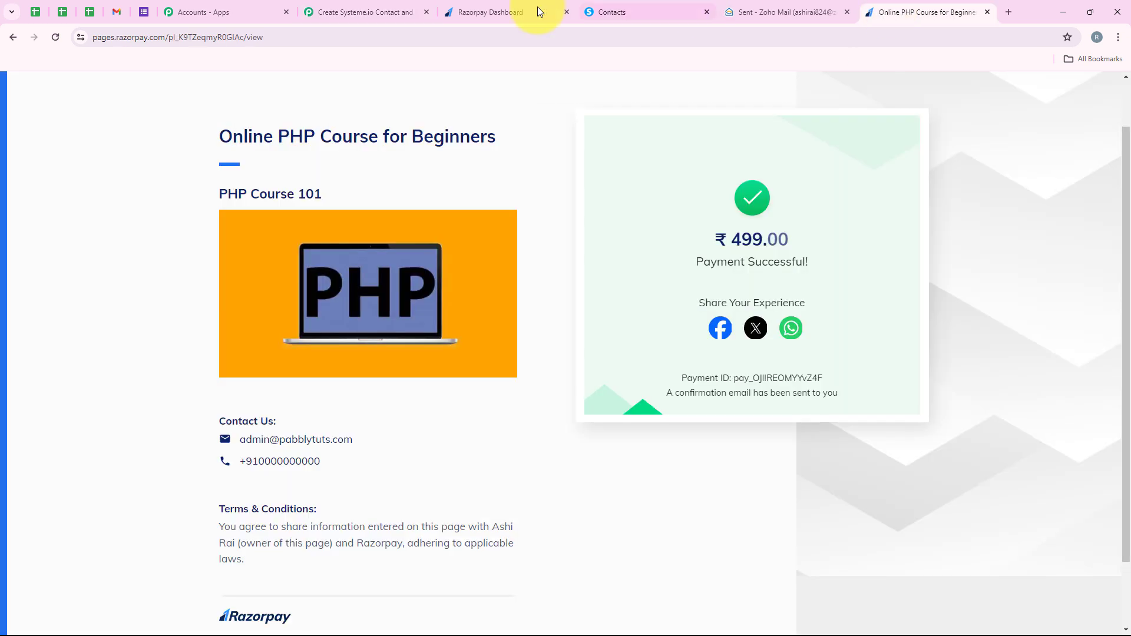
left_click_drag(175, 139, 487, 157)
left_click(485, 158)
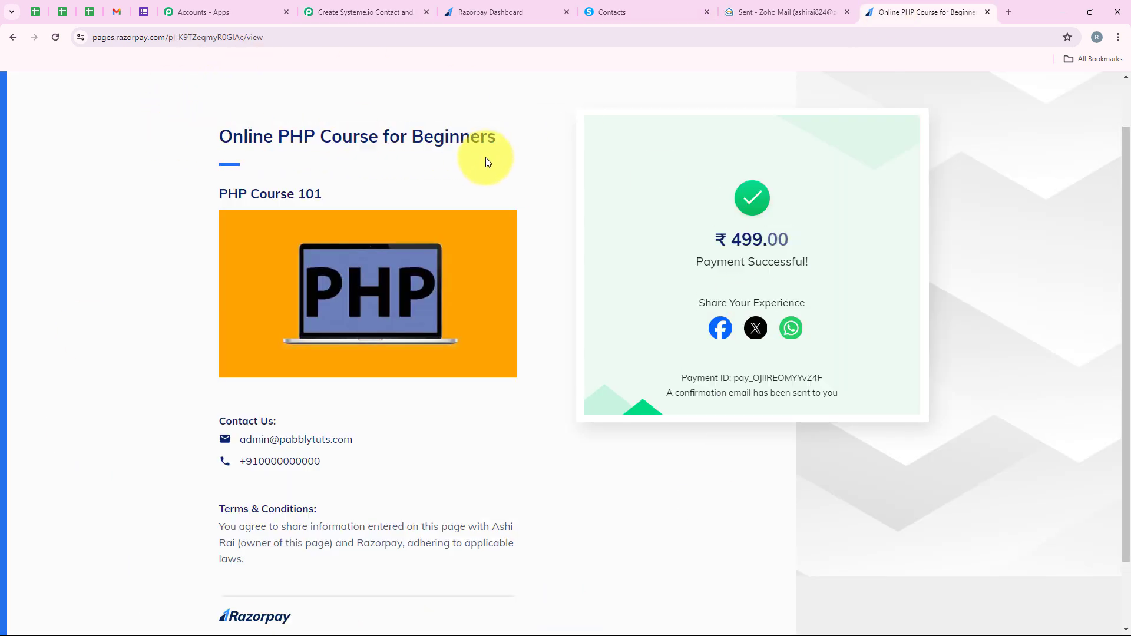
Step: Return to Pabbly Connect and examine the order of the trigger, filter, Systeme.io contact and Zoho Mail steps
left_click(365, 11)
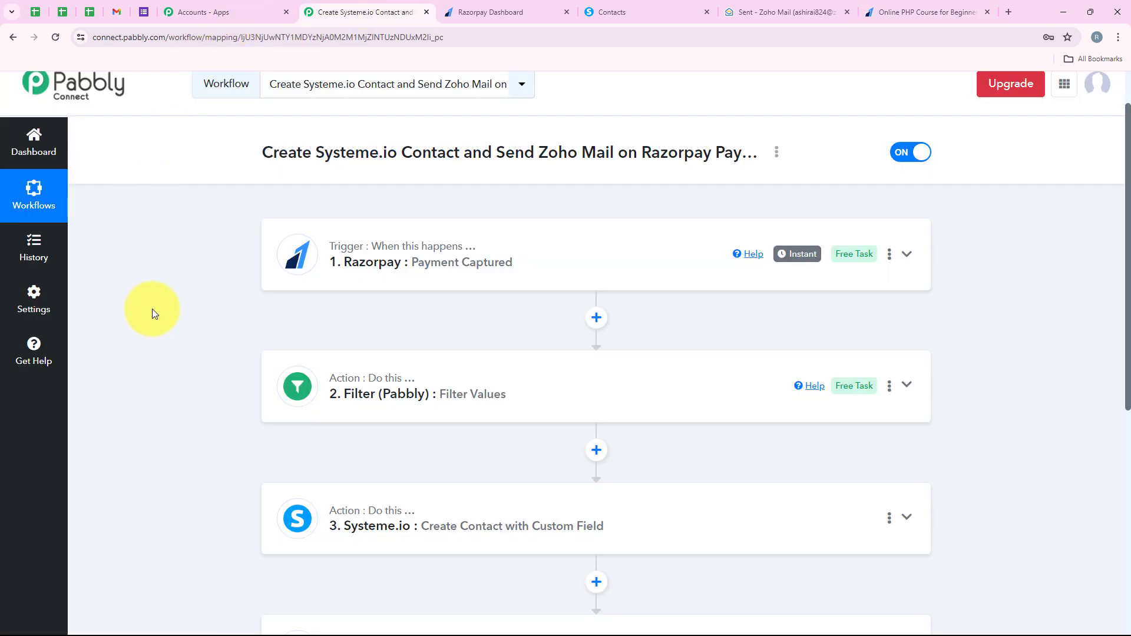
scroll(218, 529, "down", 2)
scroll(218, 530, "up", 2)
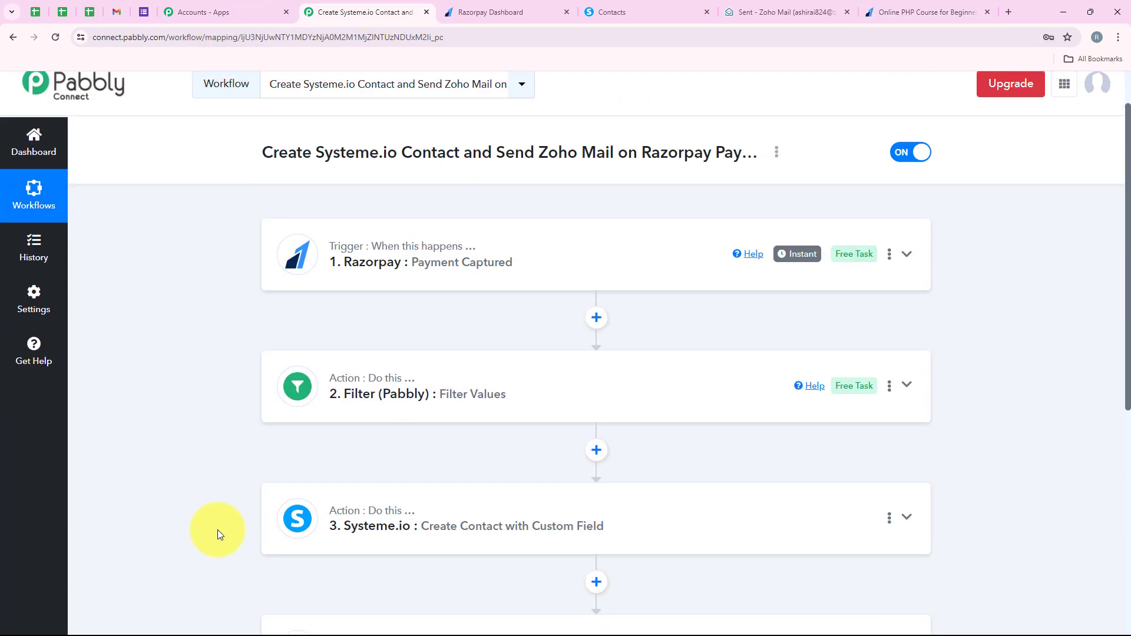
scroll(217, 529, "up", 1)
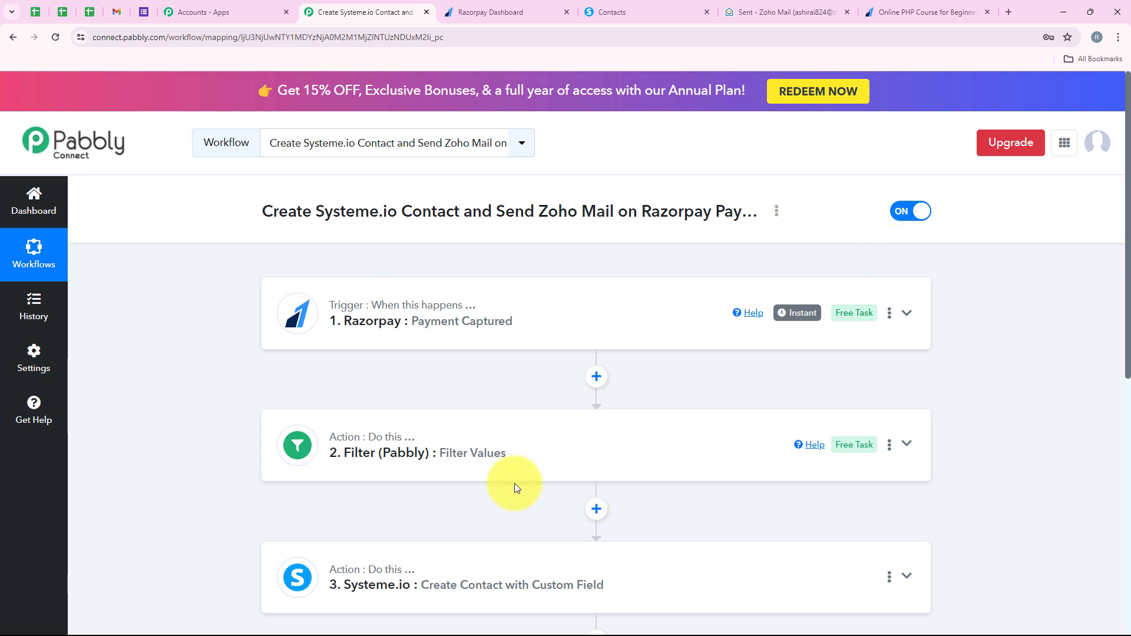
scroll(321, 388, "down", 1)
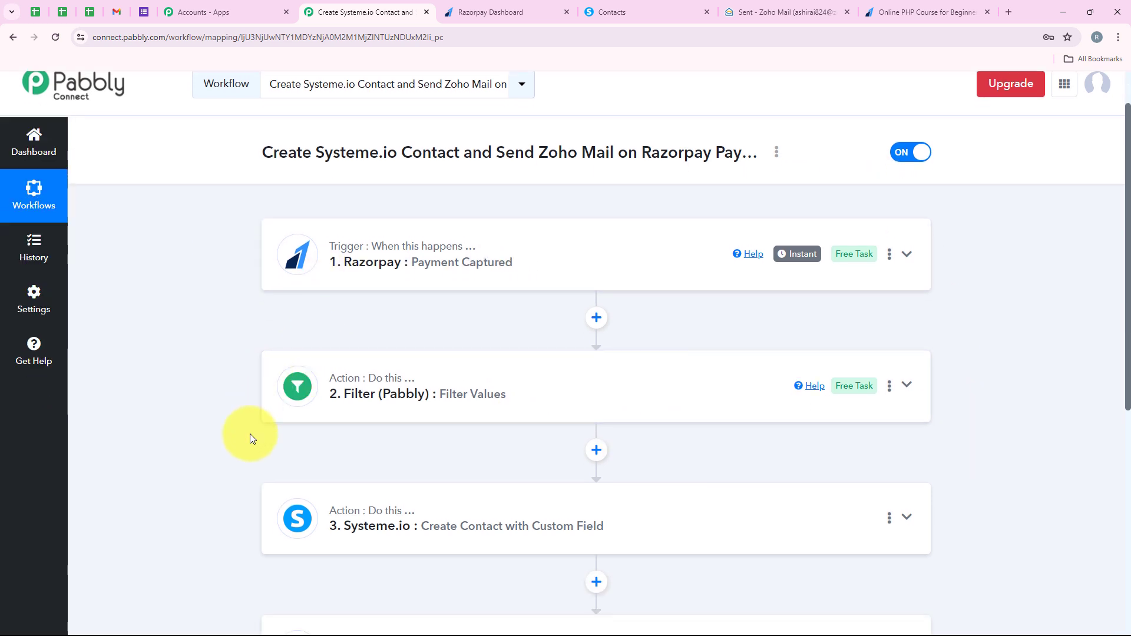
scroll(324, 318, "down", 2)
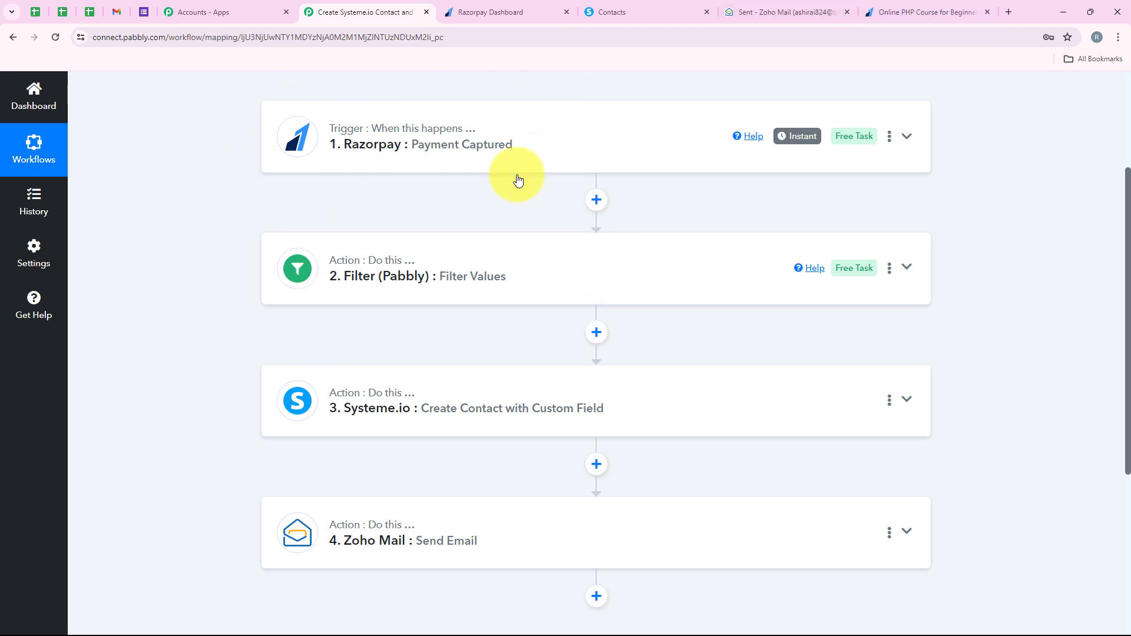
scroll(584, 310, "down", 1)
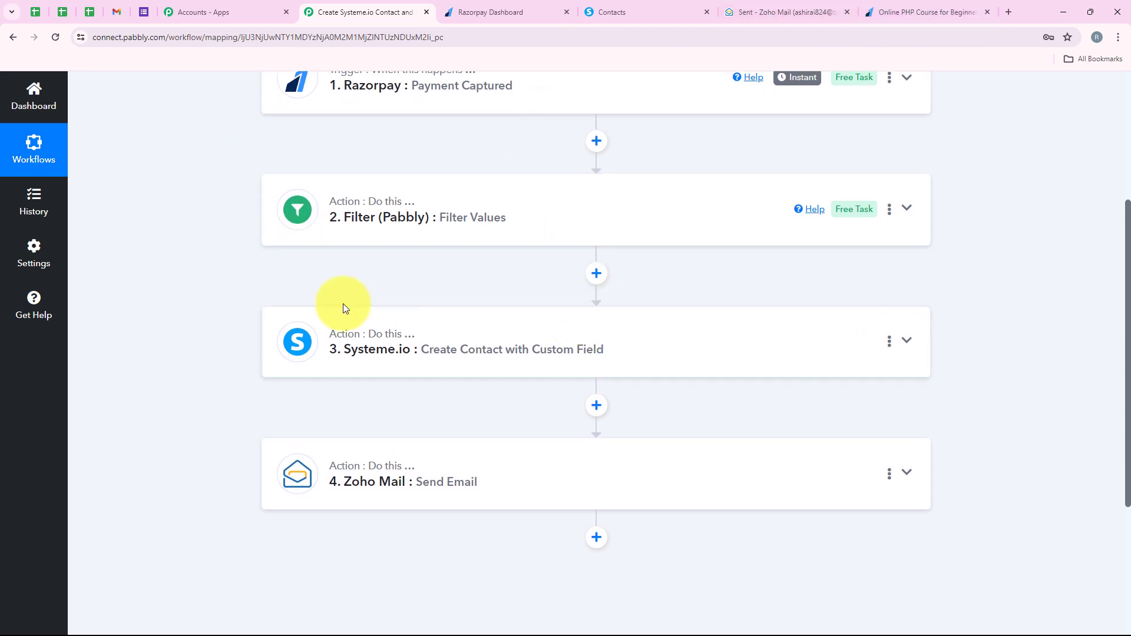
scroll(798, 427, "down", 2)
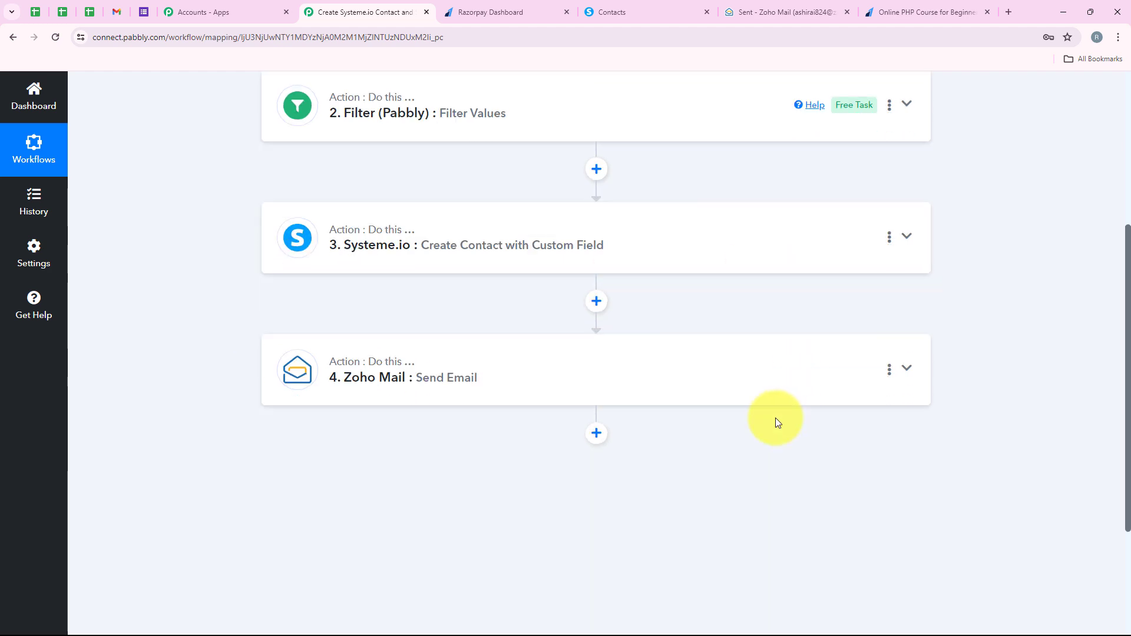
scroll(746, 422, "up", 4)
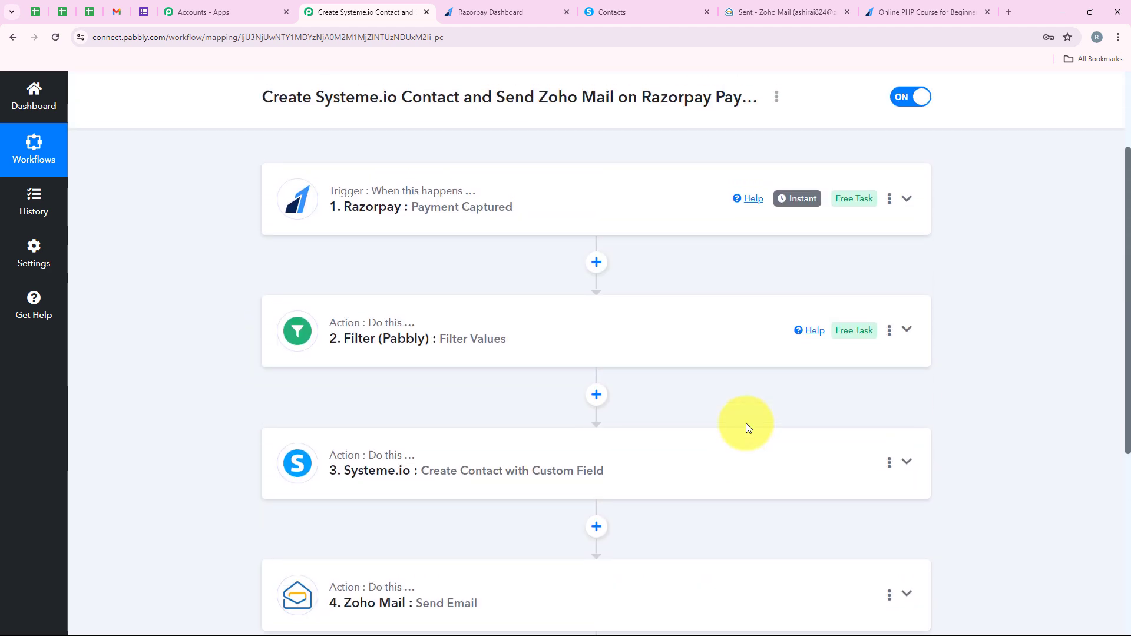
scroll(747, 423, "up", 2)
scroll(413, 353, "down", 4)
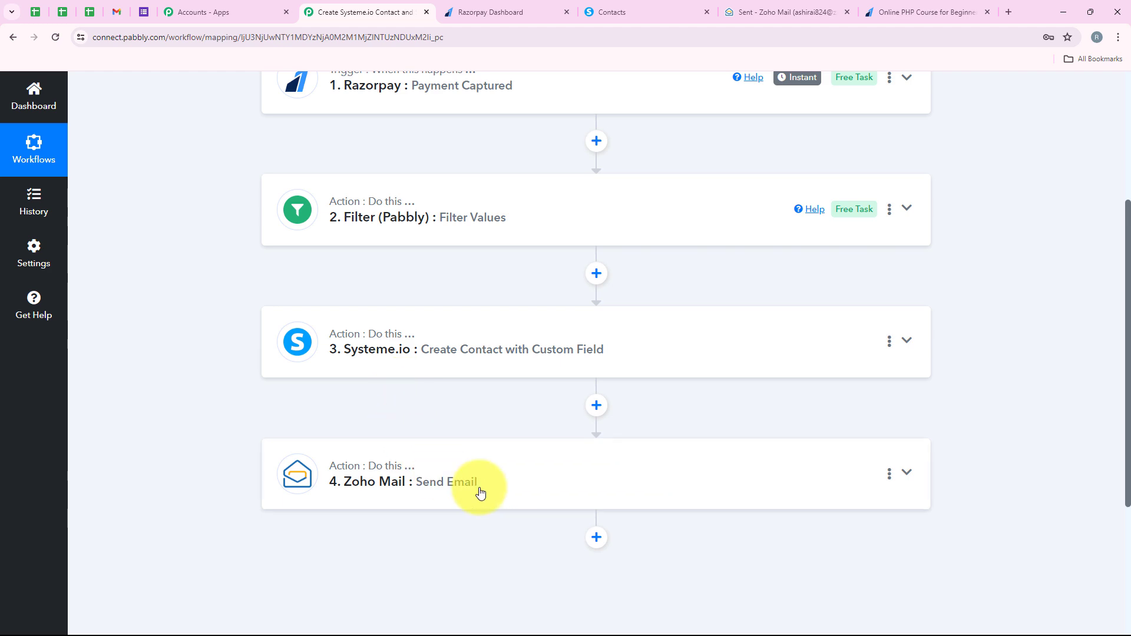
scroll(480, 492, "up", 4)
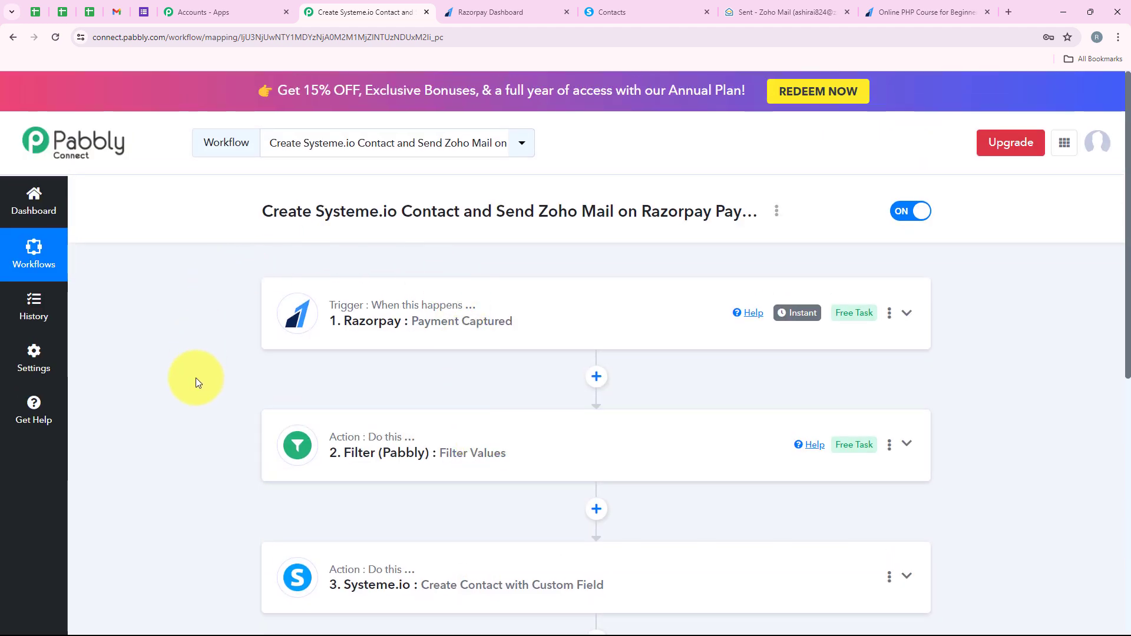
Step: Switch to Zoho Mail and recheck the personalised greetings in both of today's sent welcome emails
left_click(783, 12)
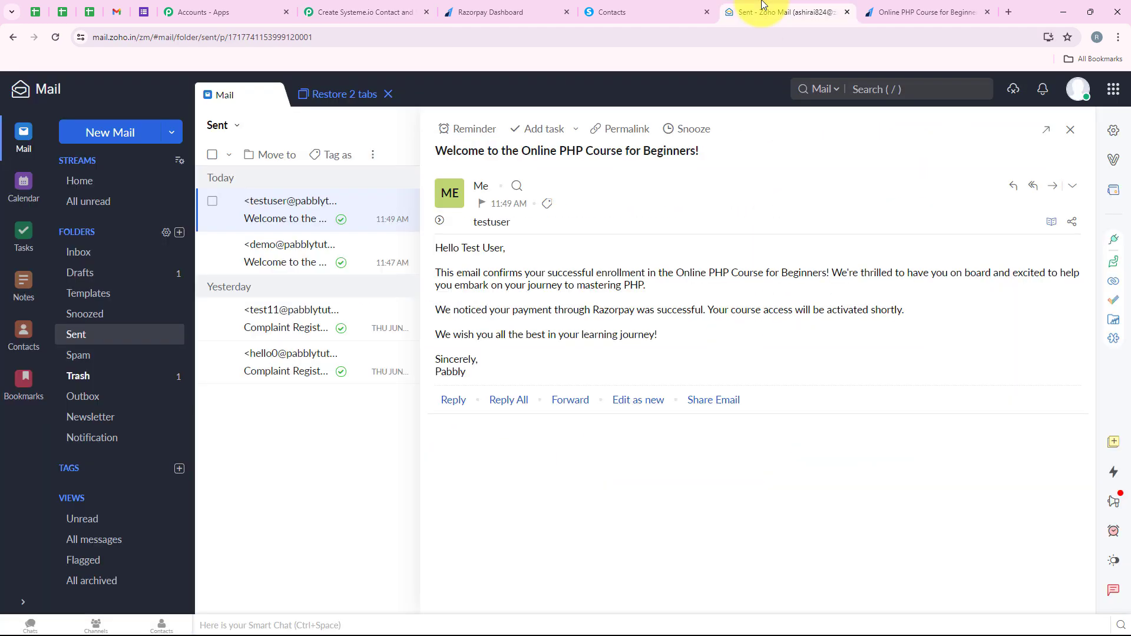
left_click(349, 246)
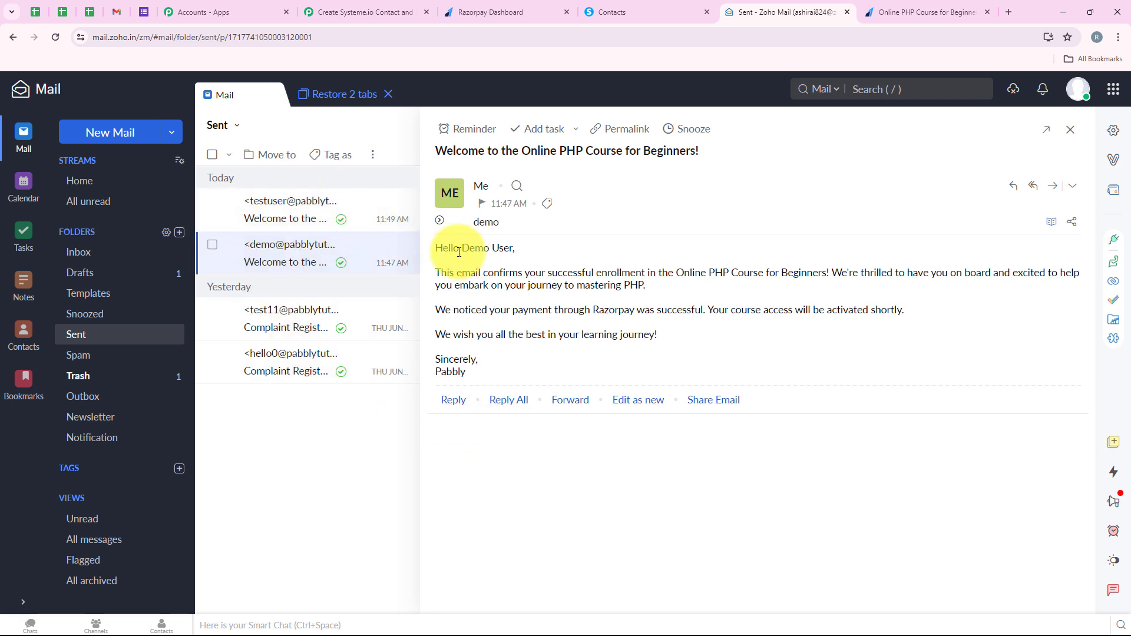
left_click_drag(459, 252, 506, 254)
left_click(285, 213)
Step: Switch to Systeme.io, select the two contacts registered on 06/07/2024, and return to the Pabbly Connect workflow
left_click(687, 7)
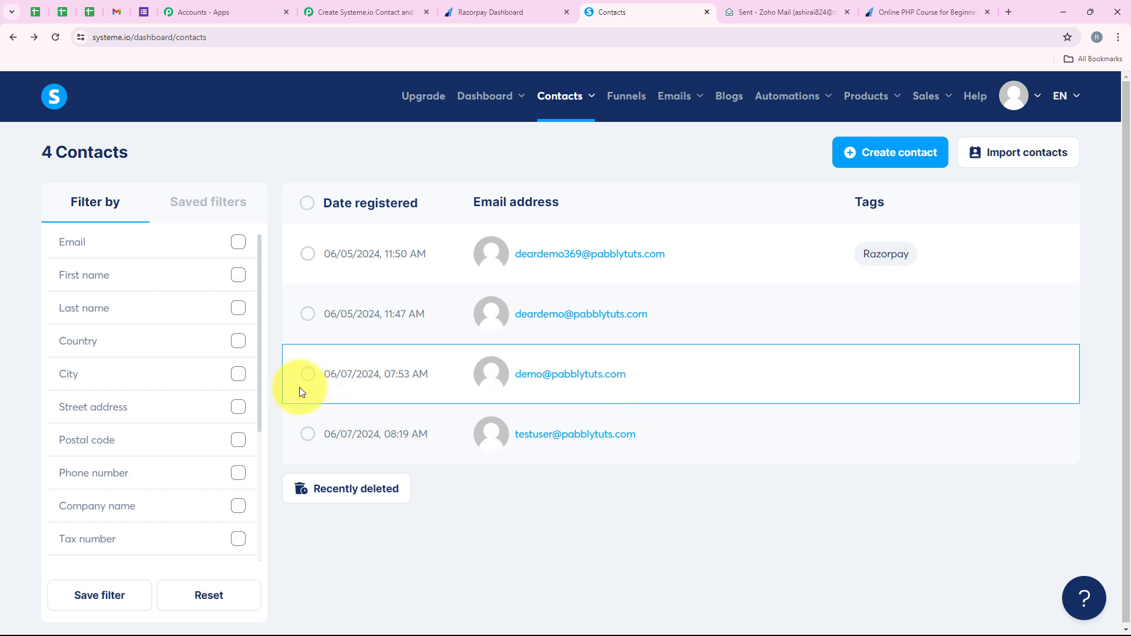
left_click(308, 374)
left_click(307, 439)
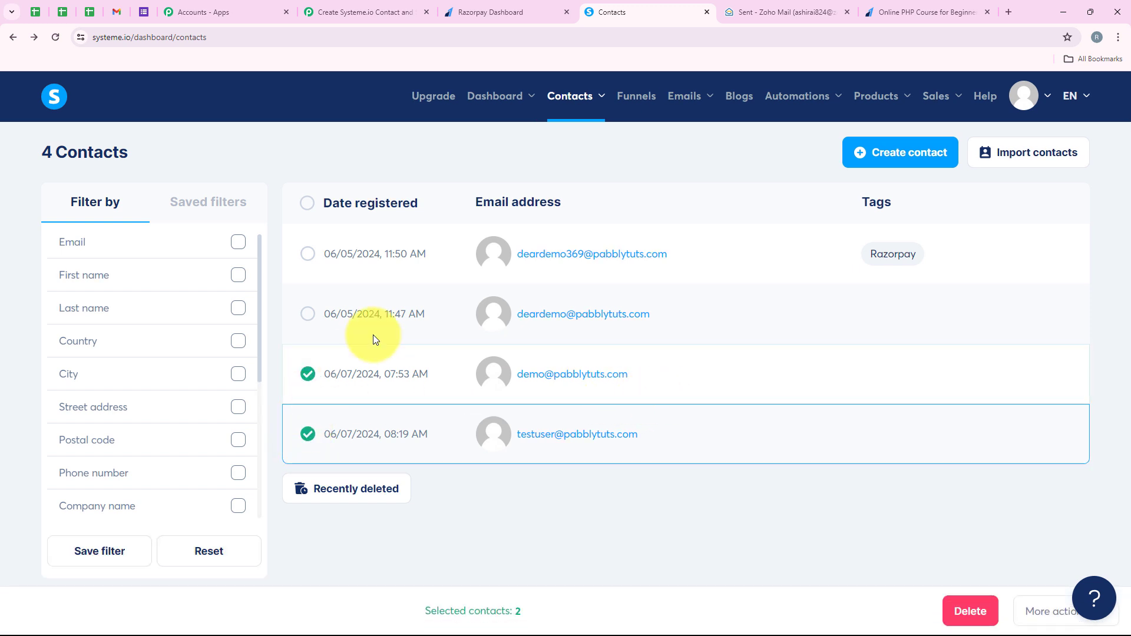
left_click(396, 5)
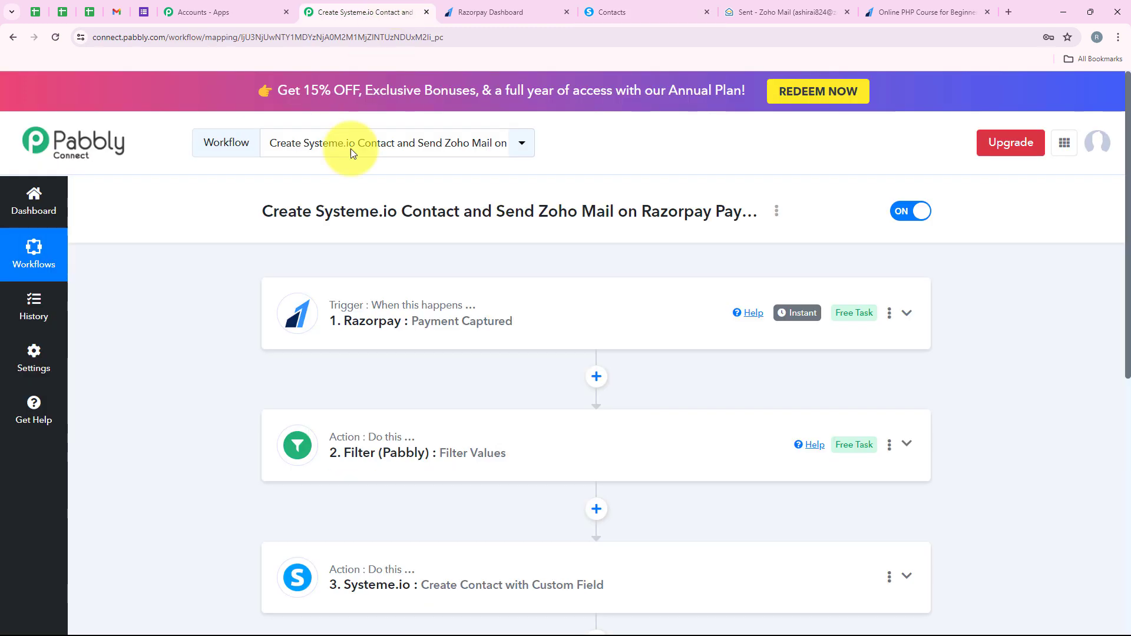